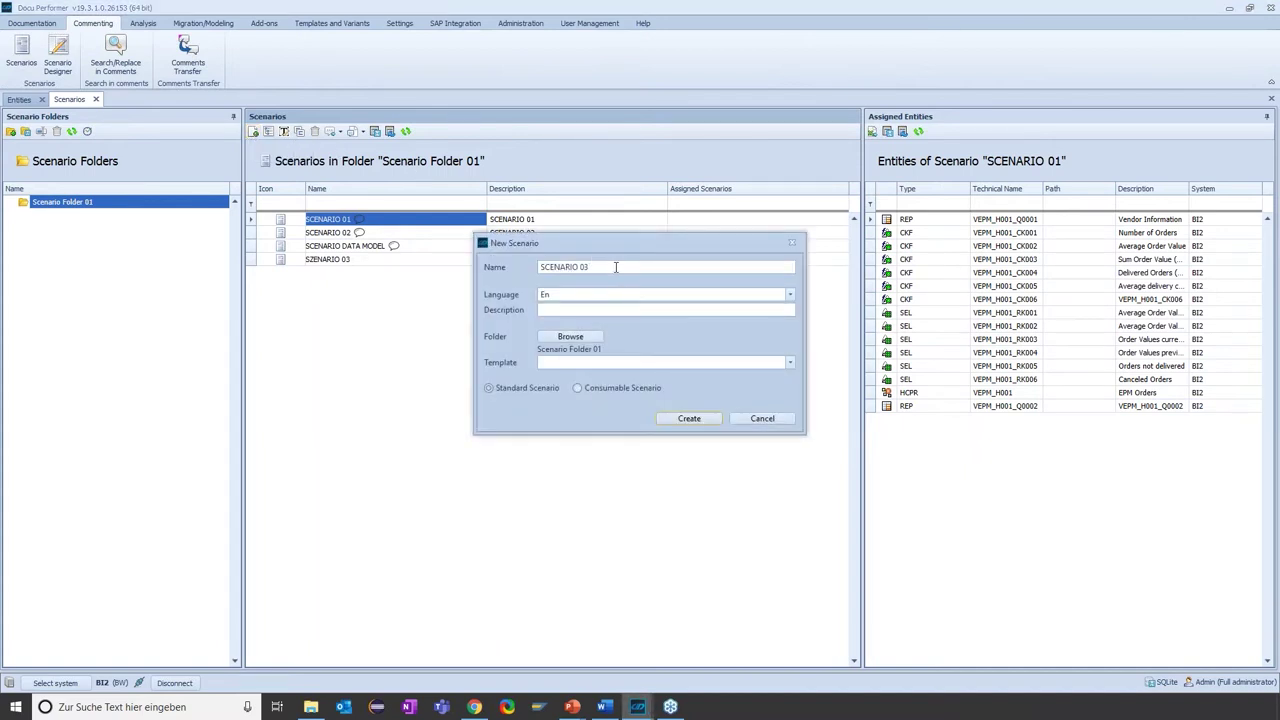
Create a standard scenario named DEMO_WEBINAR with the description "Demo Webinar", based on the template TEMPLATE_SC_PROJECT.
left_click_drag(616, 267, 435, 274)
type("DEMO")
left_click(563, 312)
type("Dem")
left_click(567, 366)
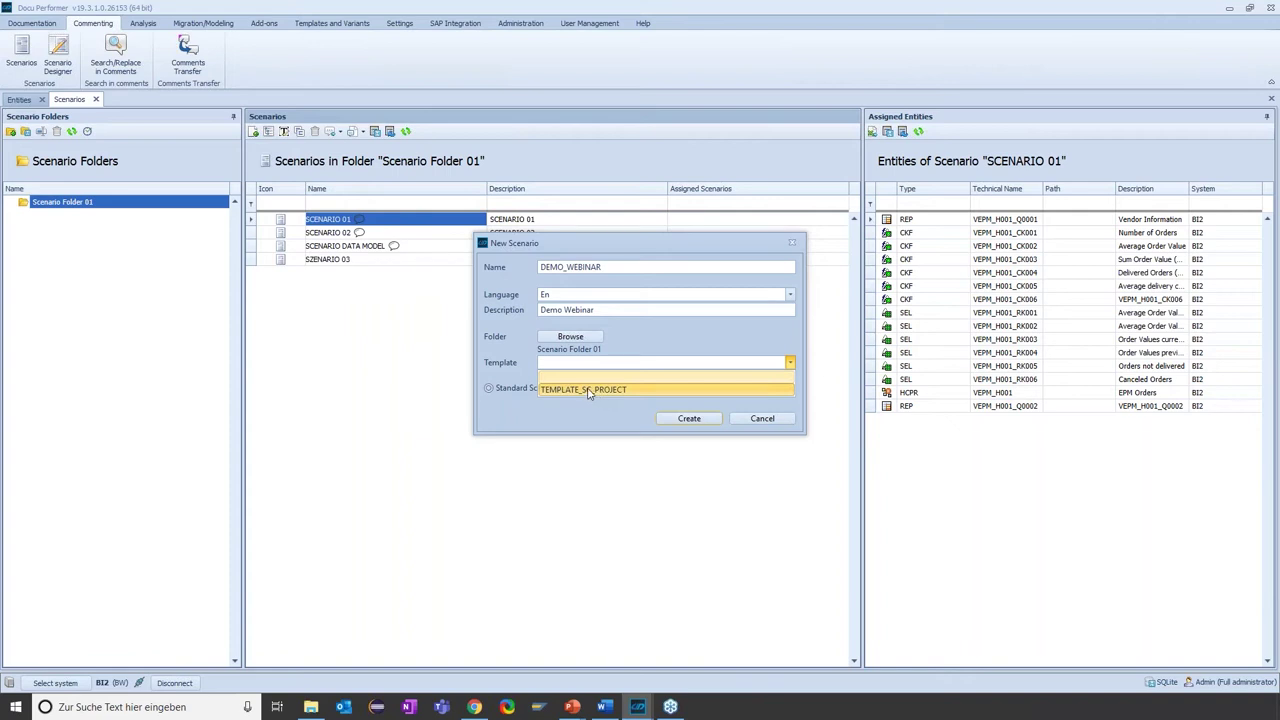
left_click(622, 390)
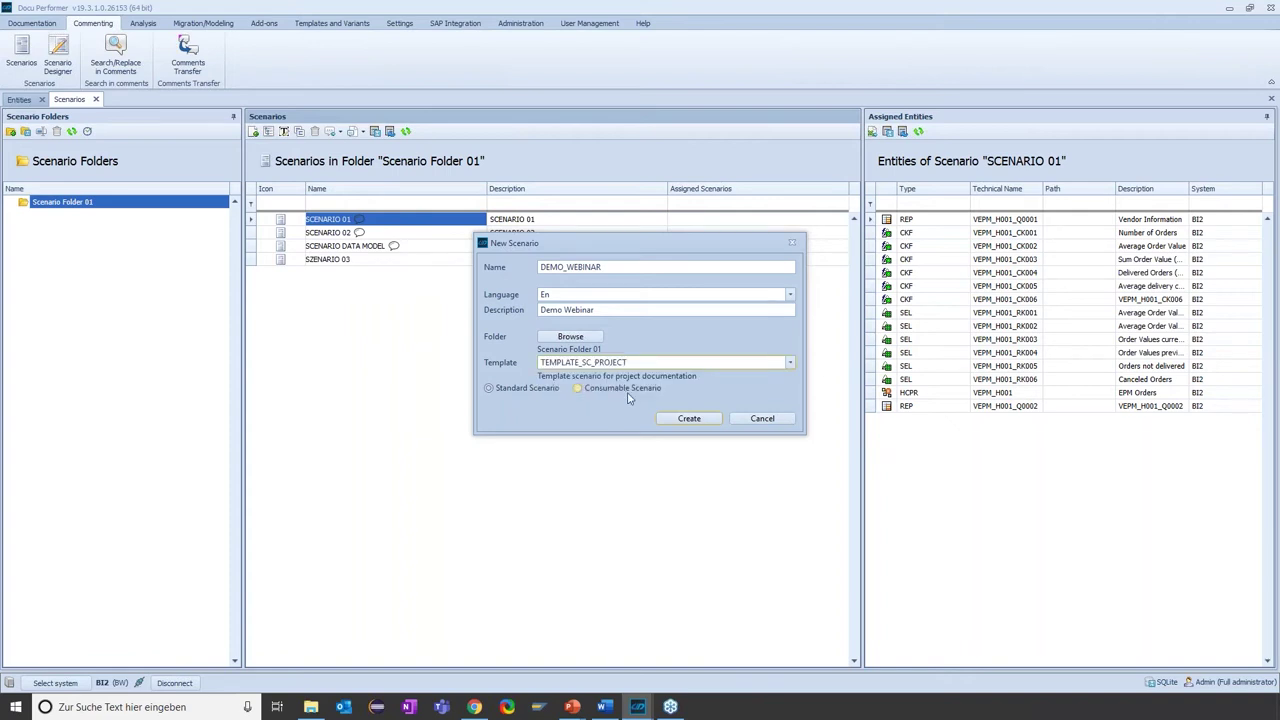
left_click(680, 421)
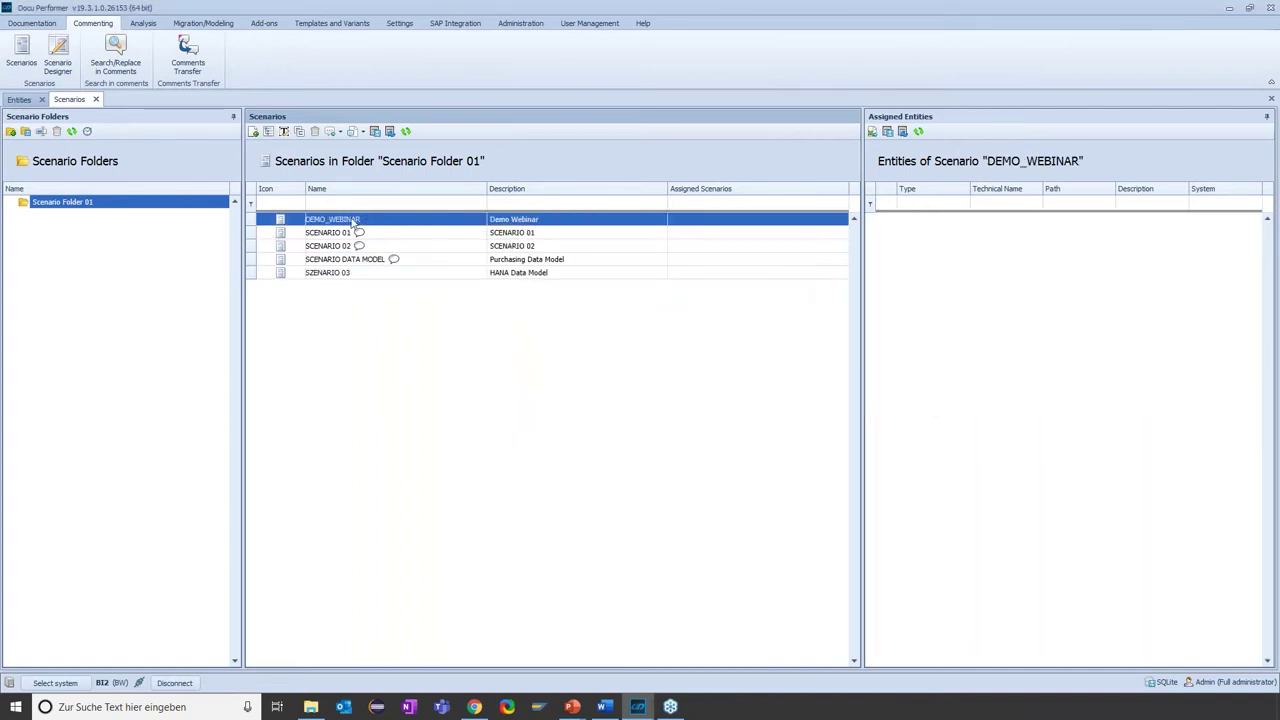
Open the DEMO_WEBINAR scenario for structure editing and widen the area listing the structure items.
left_click(341, 222)
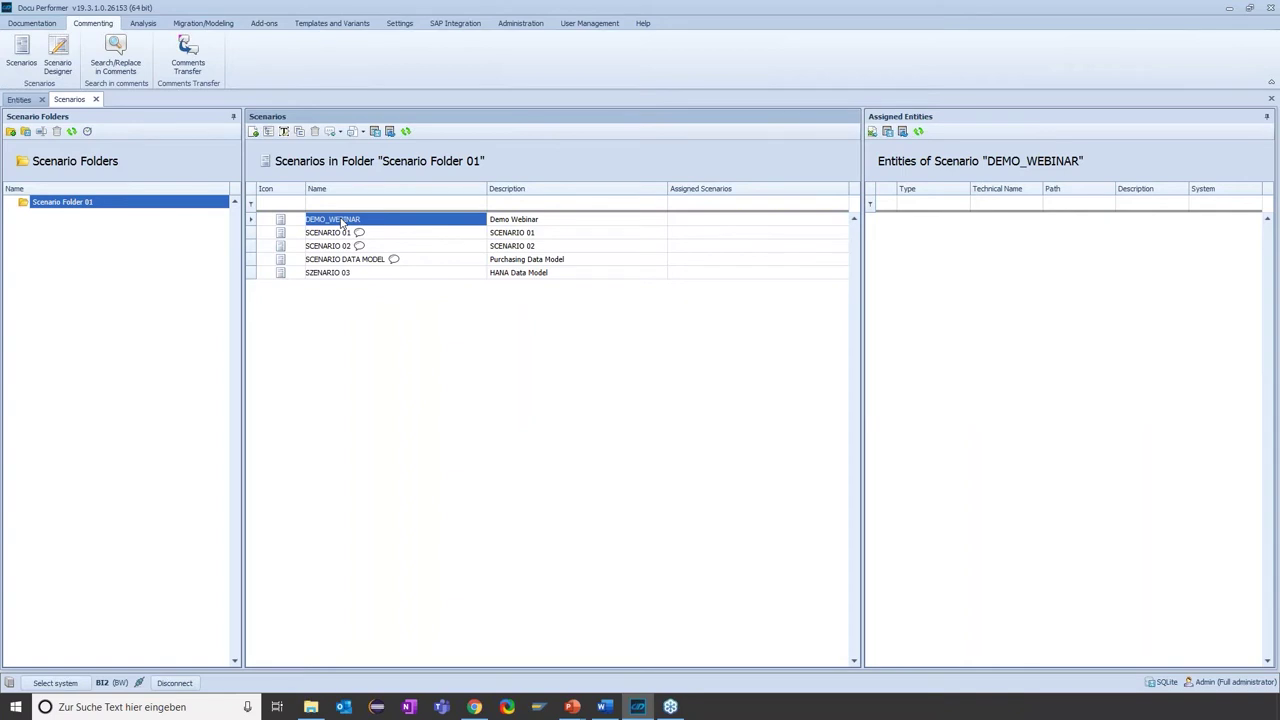
double_click(341, 222)
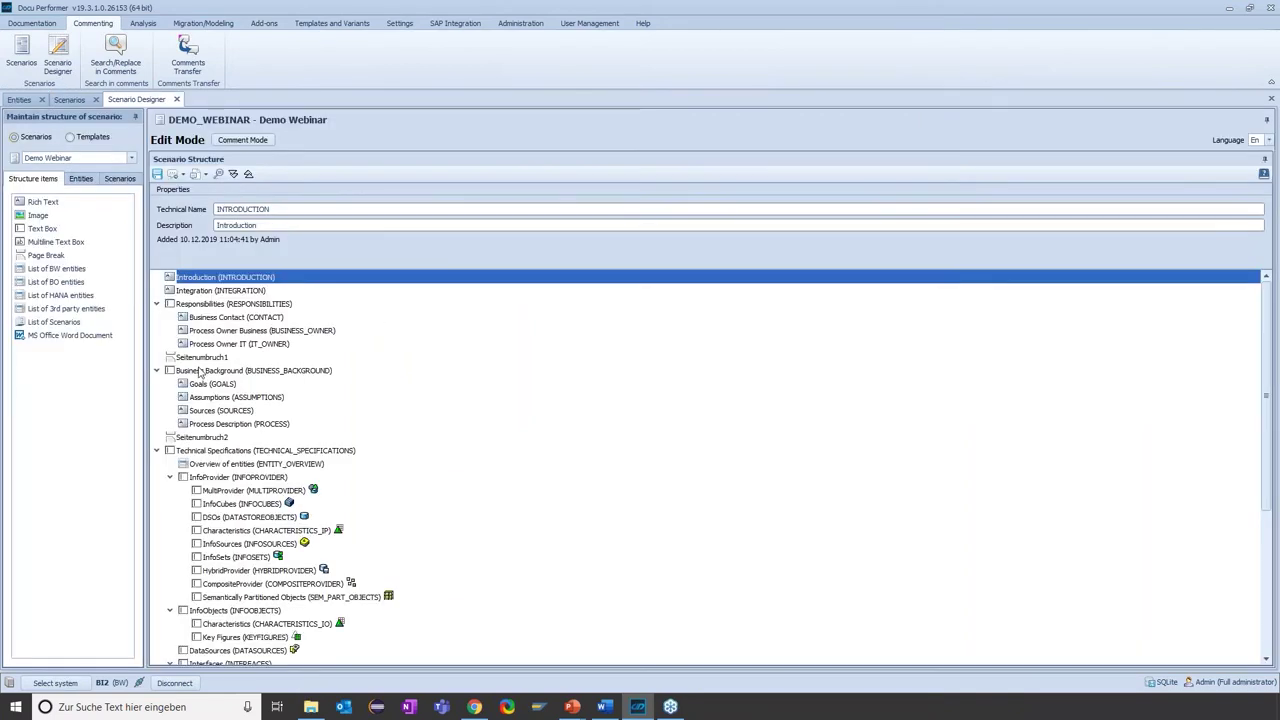
left_click_drag(145, 349, 215, 348)
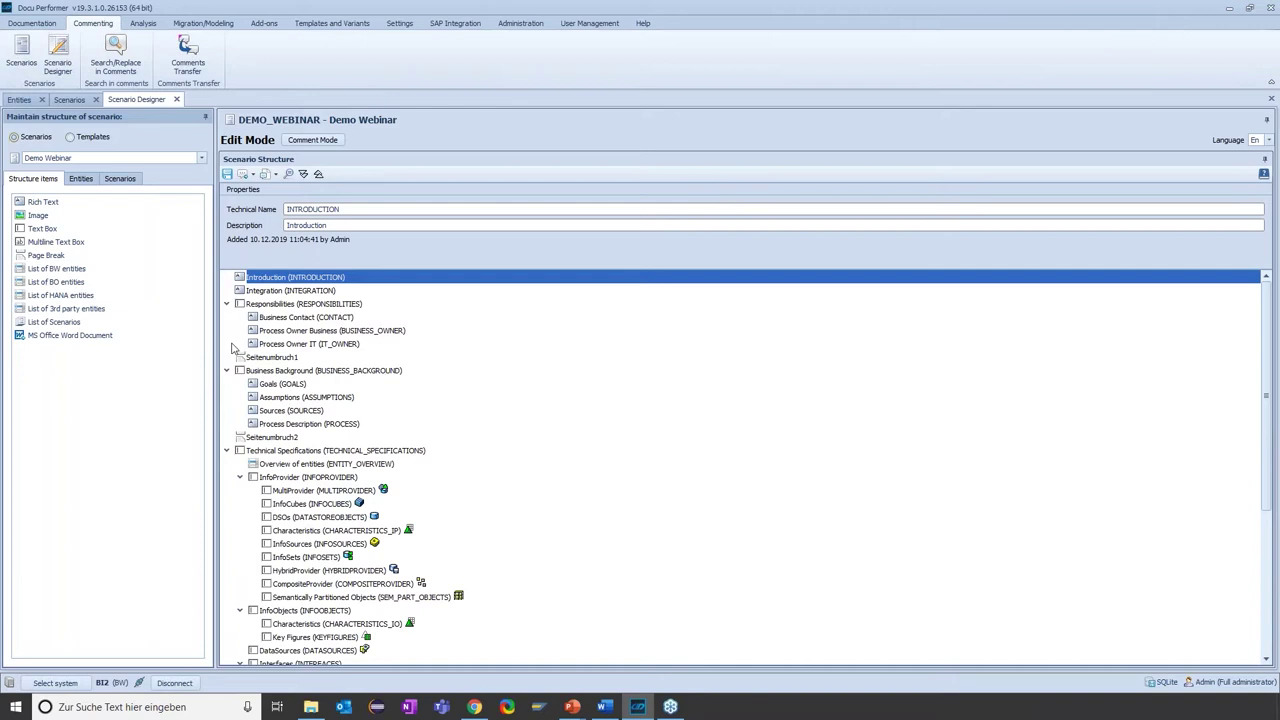
Examine the scenario structure from the template, including the Introduction, Integration, Responsibilities and Business Background items.
left_click(45, 208)
left_click(320, 289)
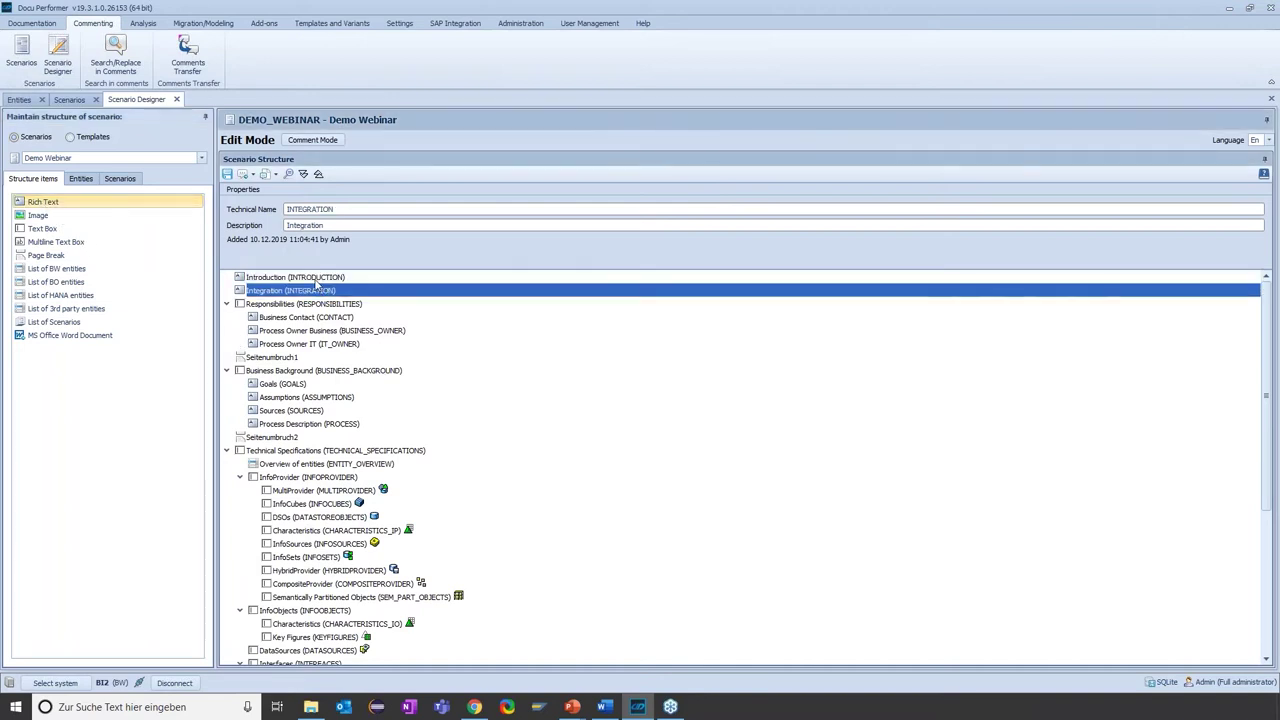
left_click(287, 279)
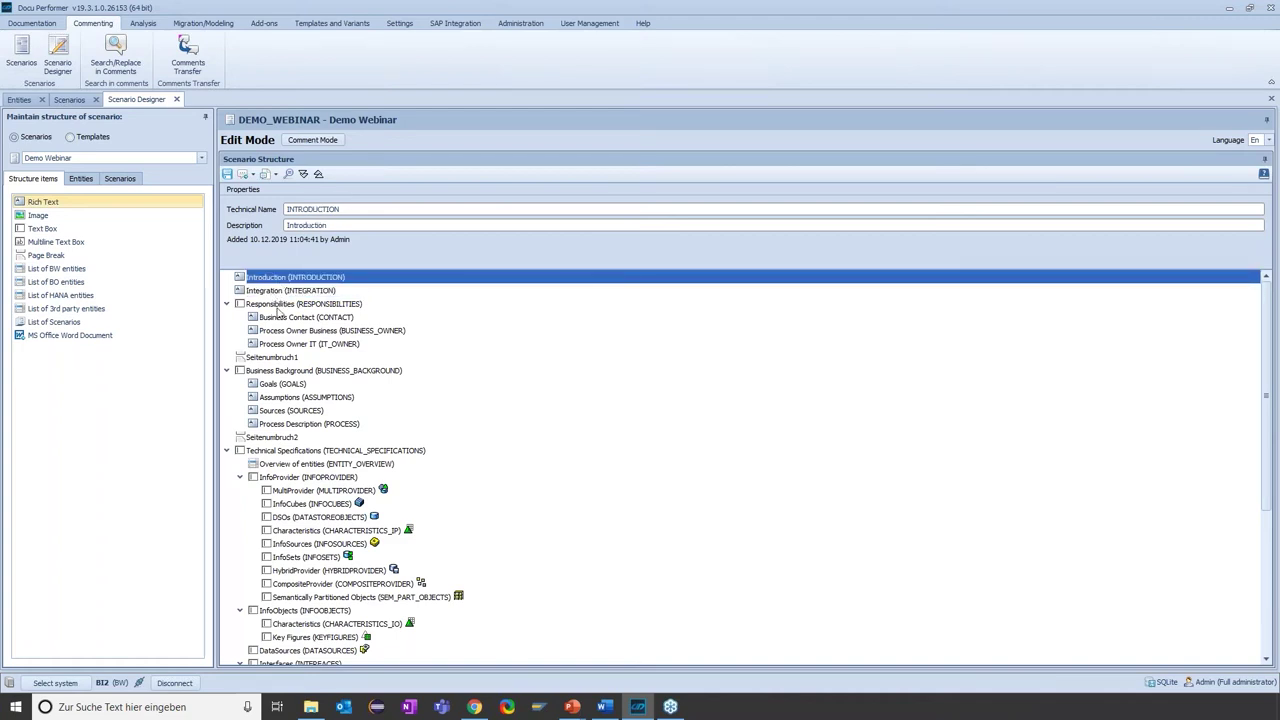
left_click(266, 292)
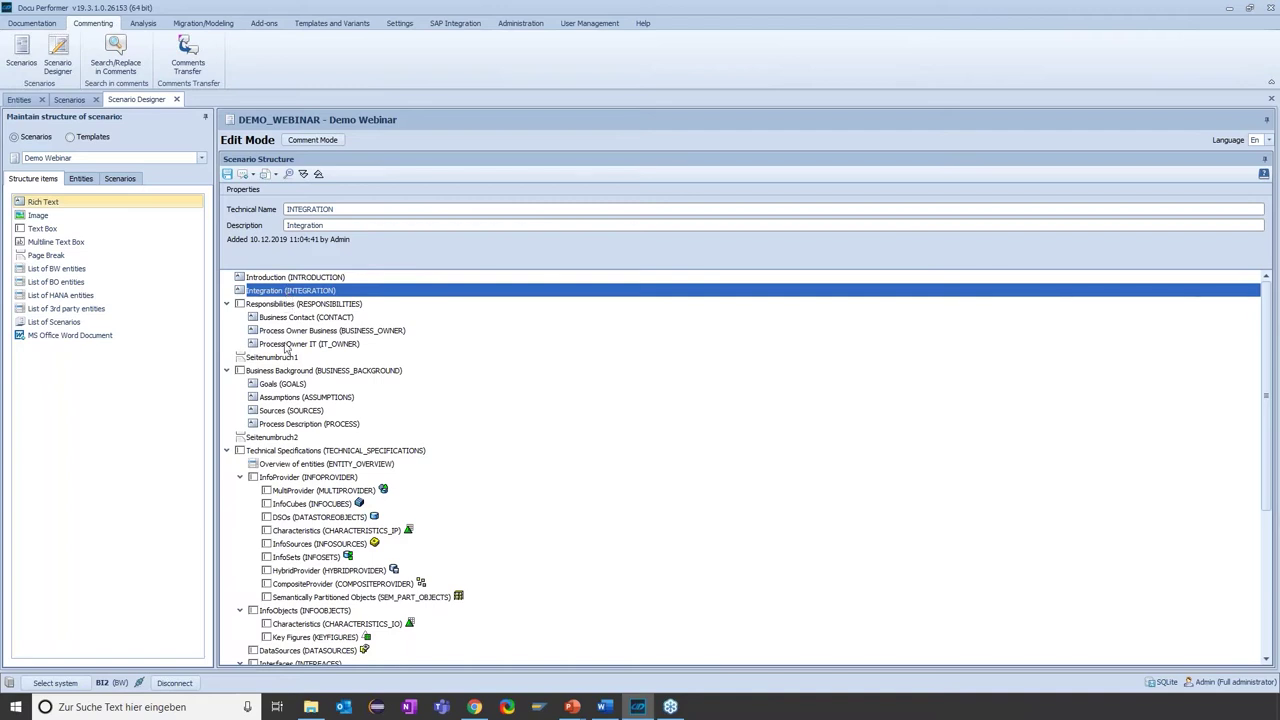
left_click(269, 307)
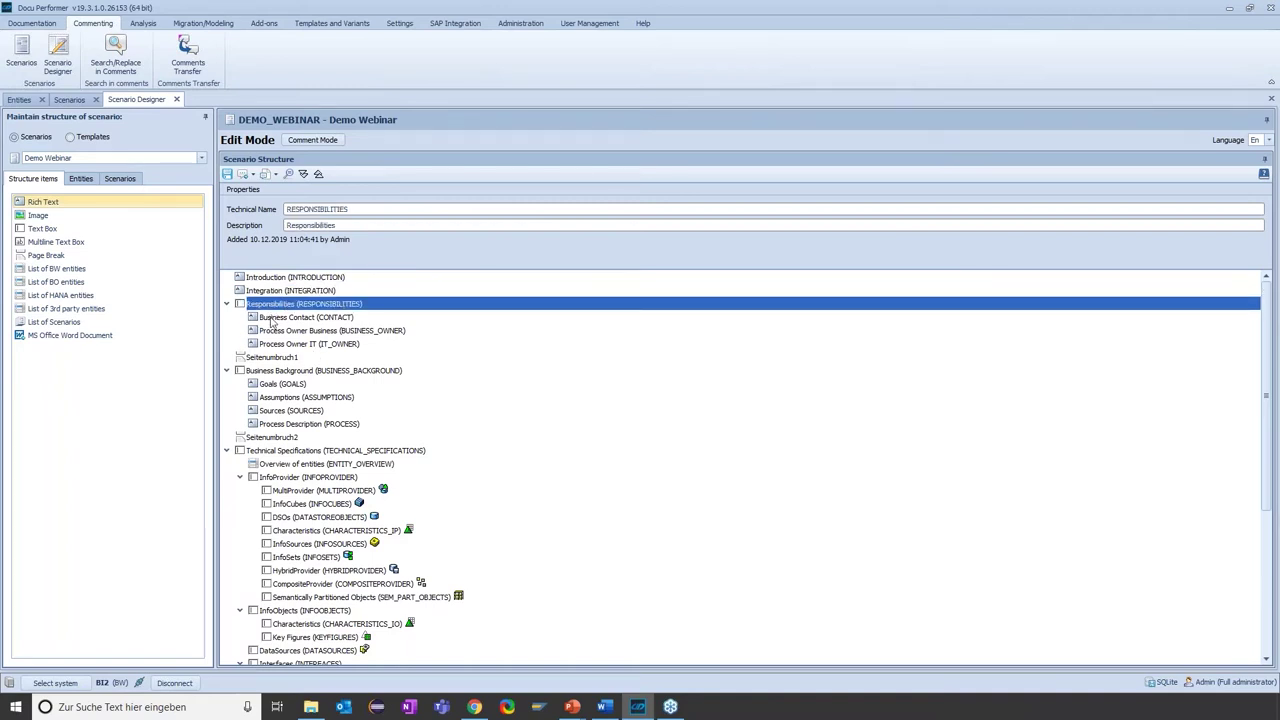
left_click(273, 331)
left_click(276, 344)
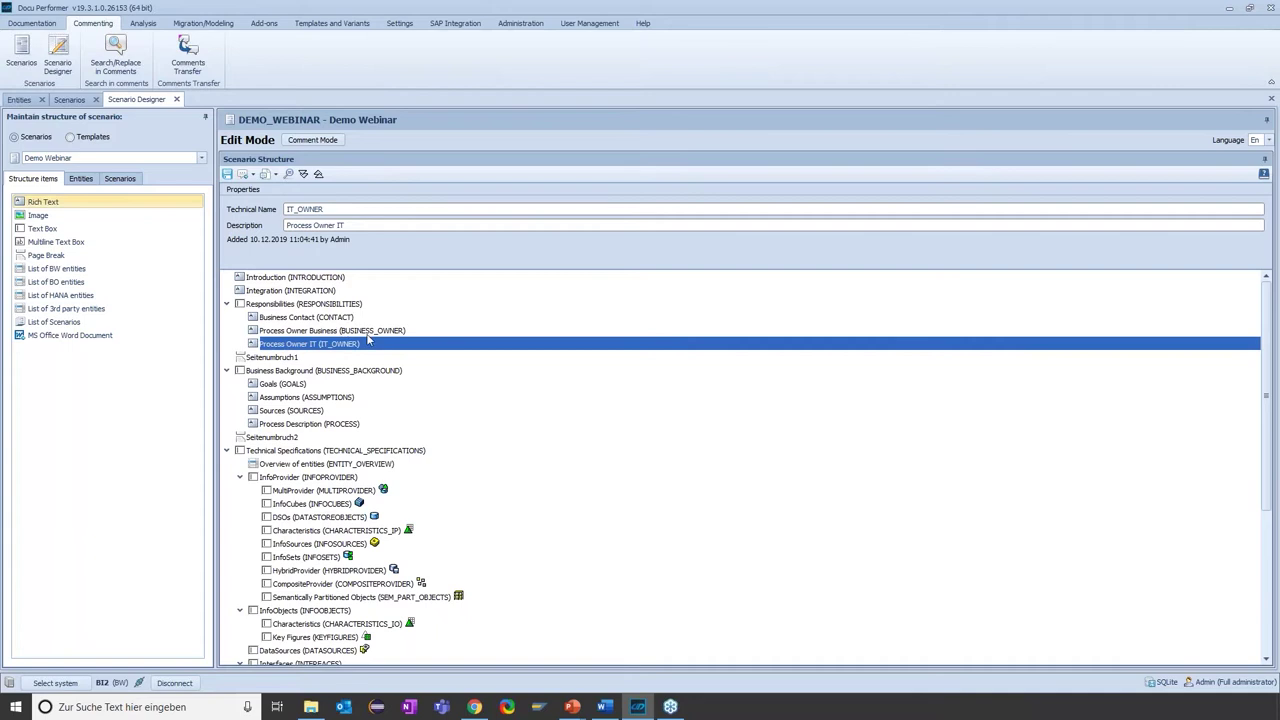
left_click(380, 373)
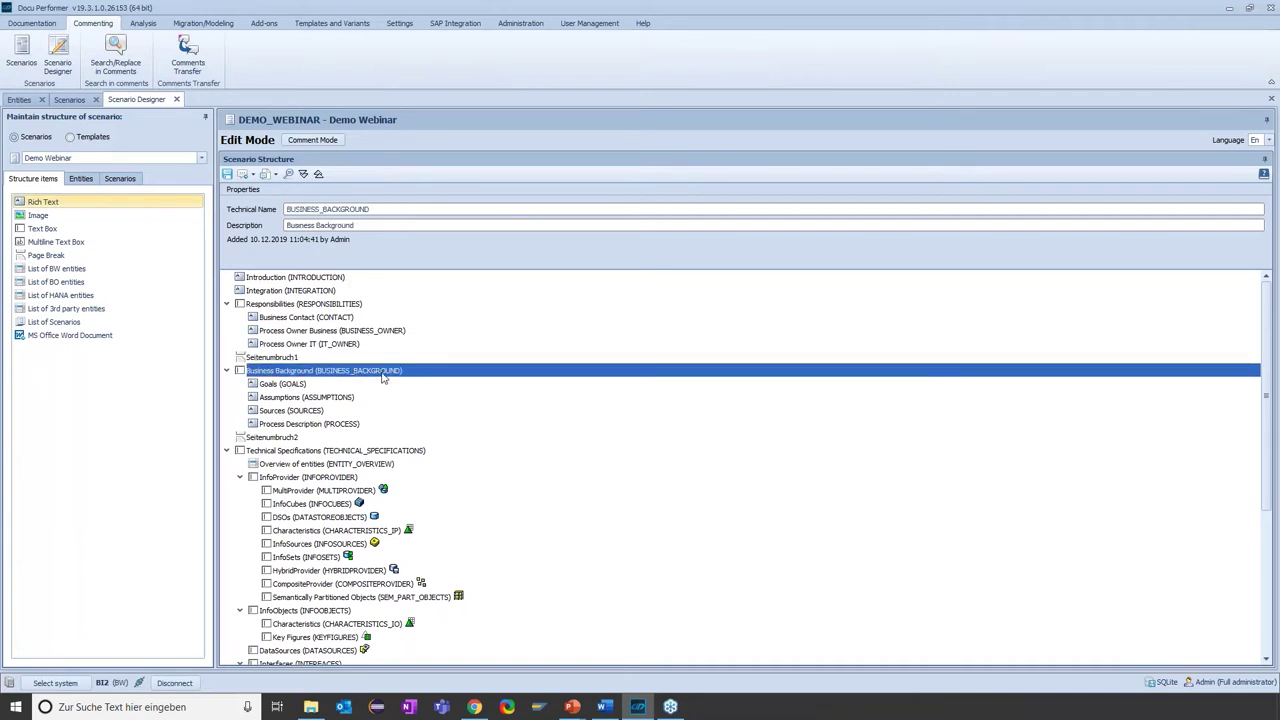
Add a Rich Text item to the scenario structure directly below the Introduction.
left_click(70, 270)
left_click(42, 203)
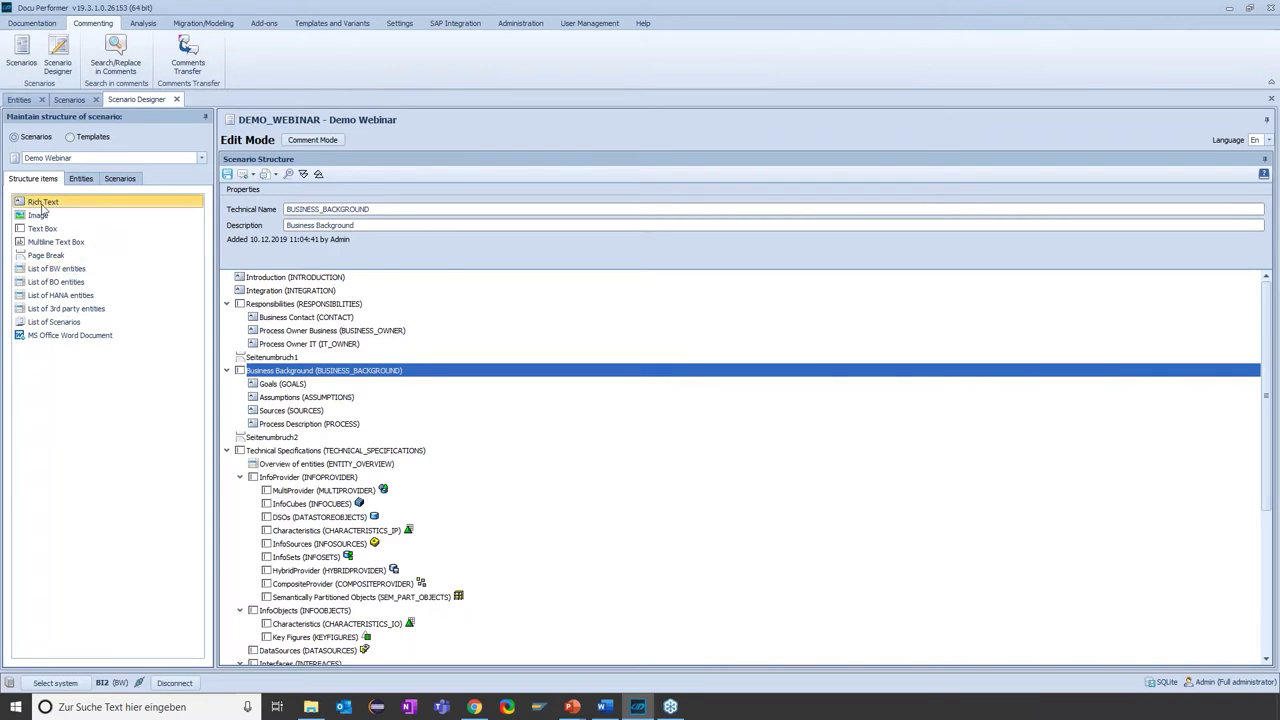
left_click_drag(42, 203, 263, 283)
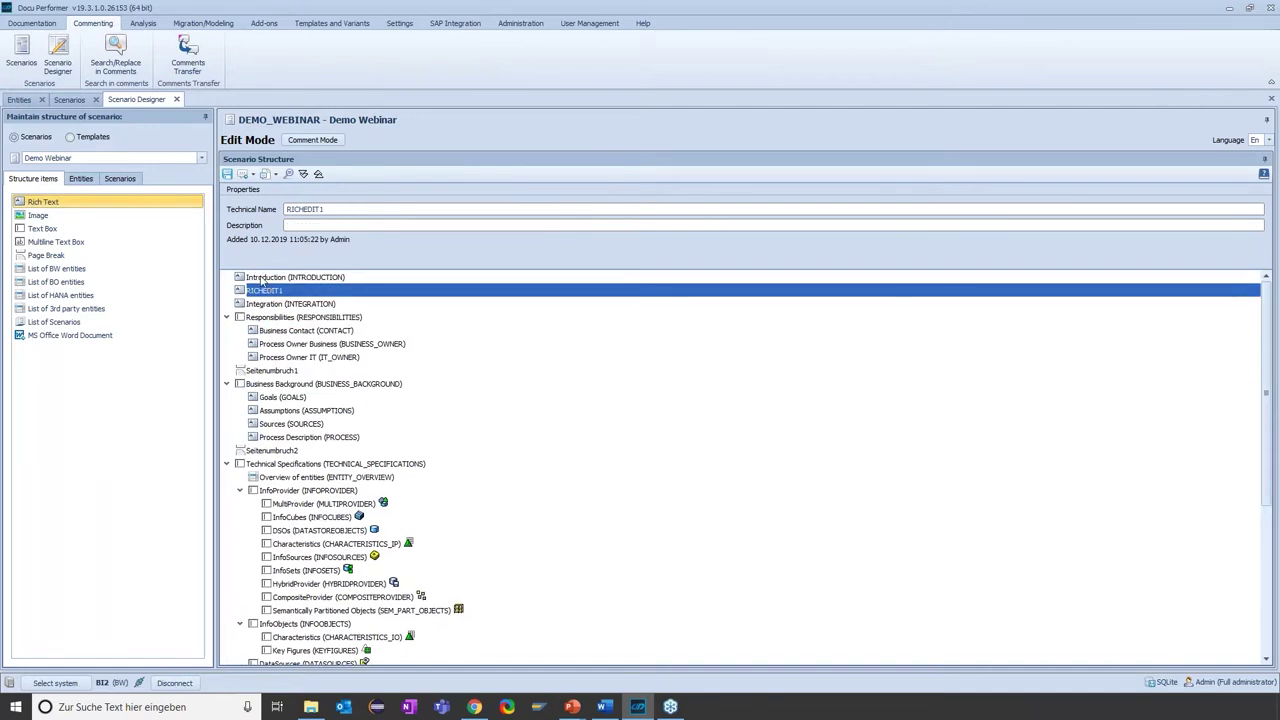
Write "The introduction to this documenantion is..." as the content of the Introduction item and save it.
left_click(262, 277)
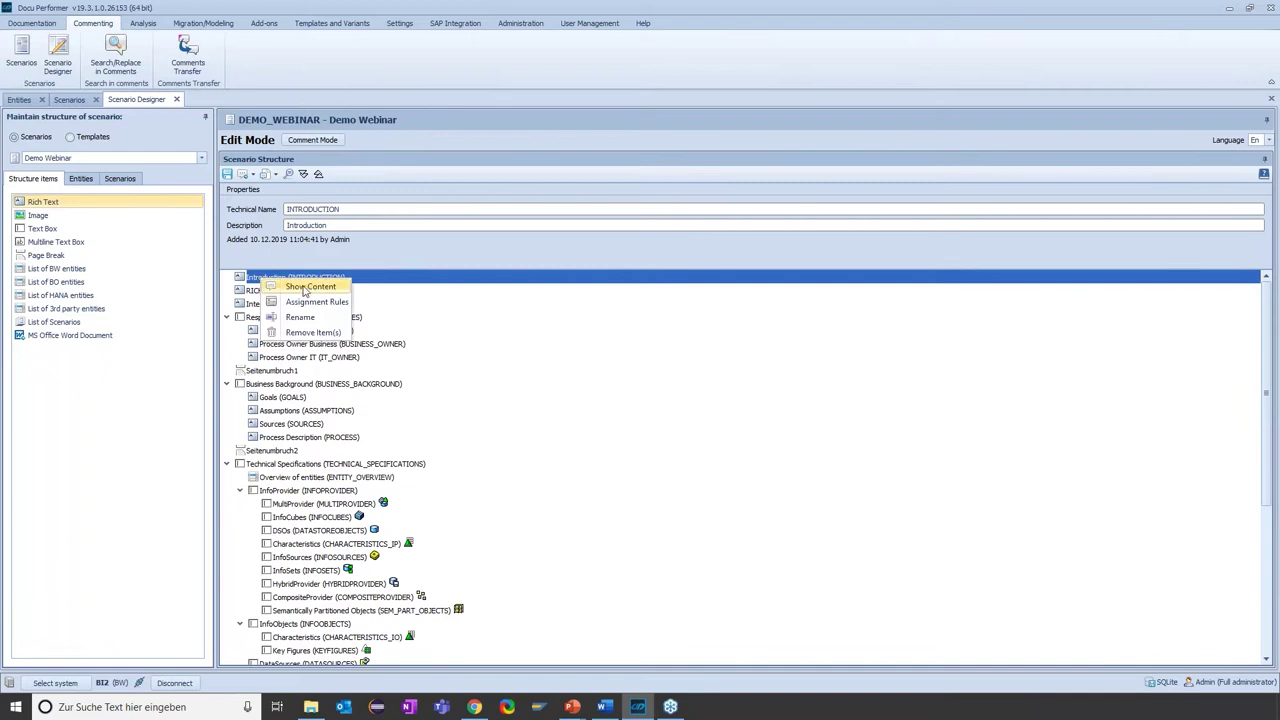
double_click(318, 278)
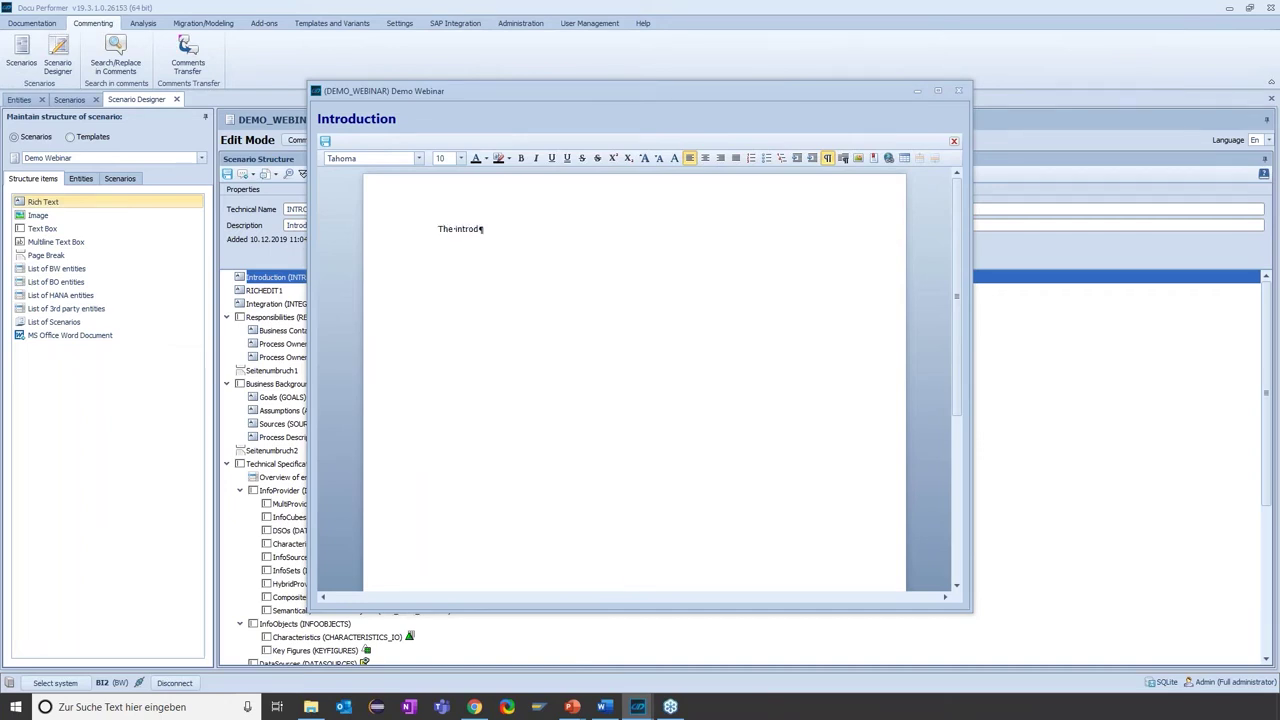
type("The introduction to this documenantion is...")
left_click(327, 141)
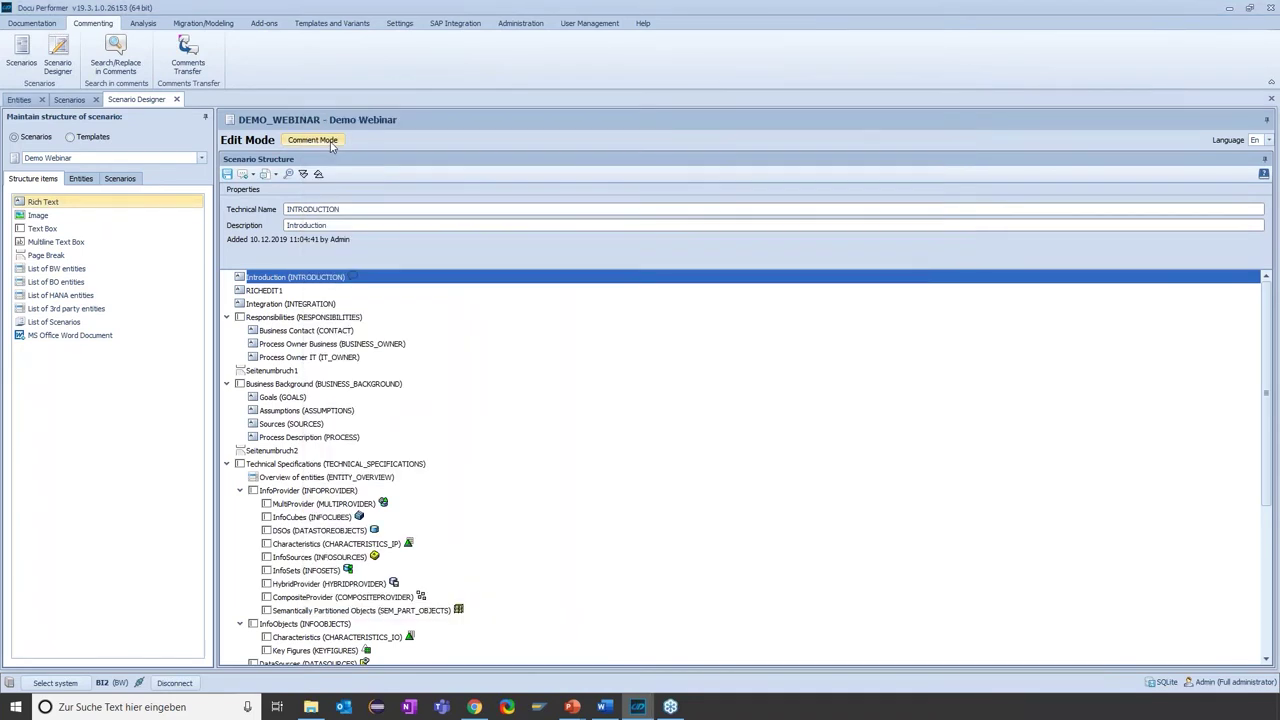
Close the DEMO_WEBINAR scenario with its changes saved and open SCENARIO DATA MODEL for structure editing.
left_click(176, 100)
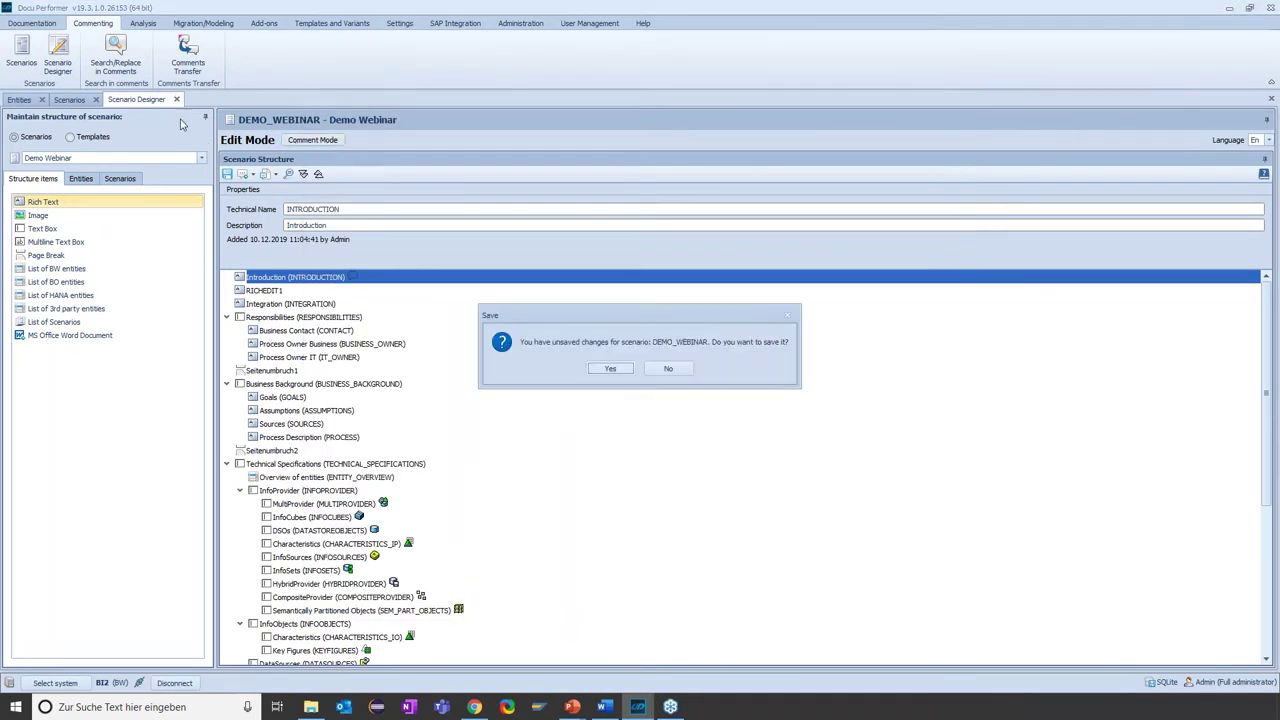
left_click(605, 368)
left_click(90, 99)
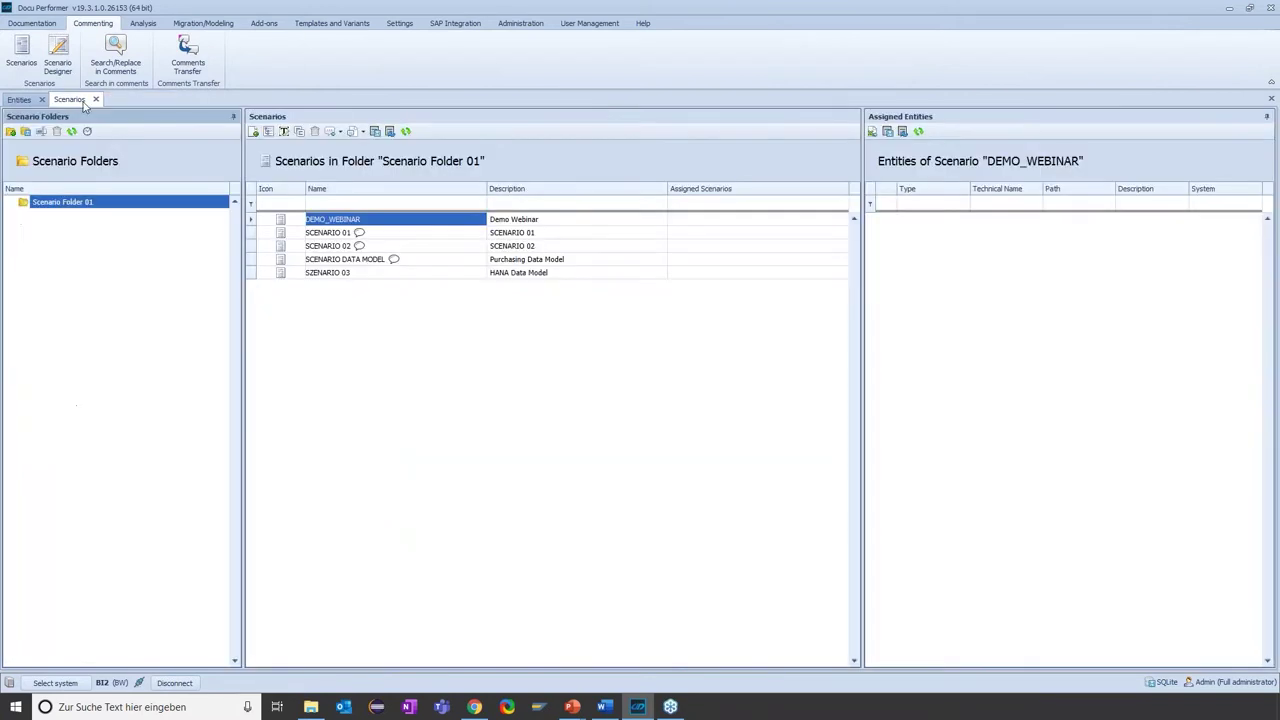
left_click(342, 262)
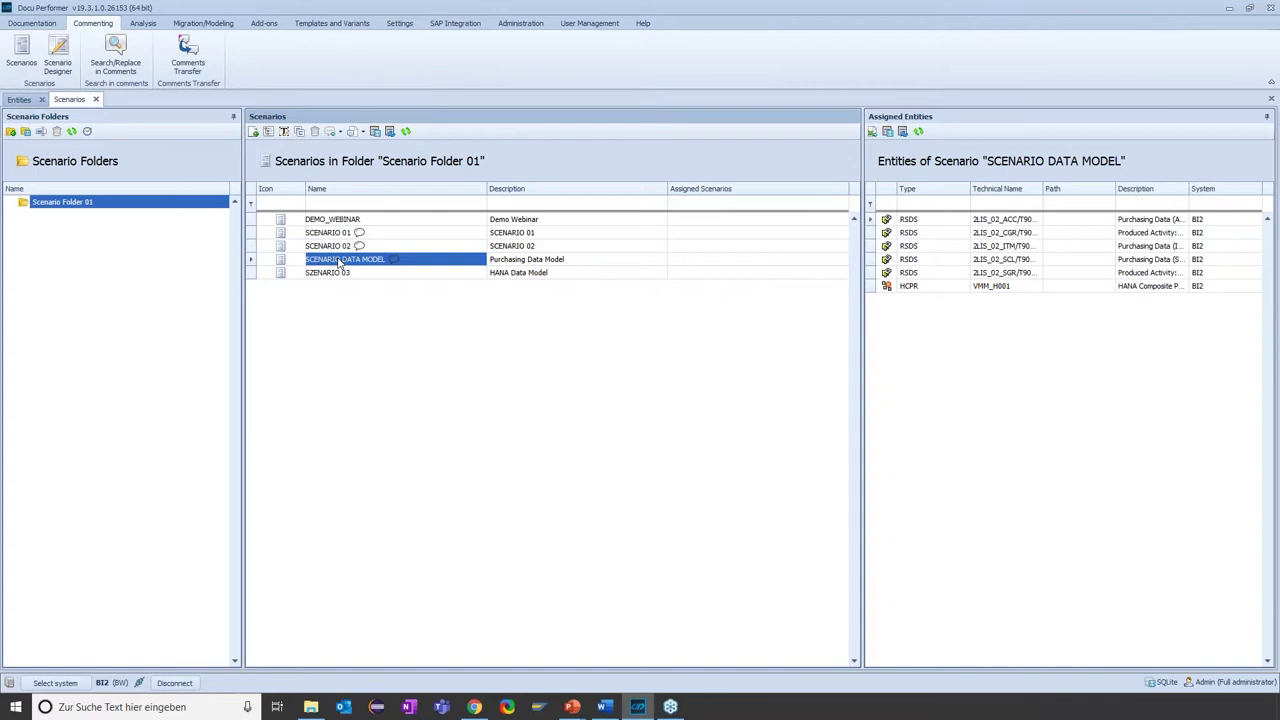
double_click(340, 262)
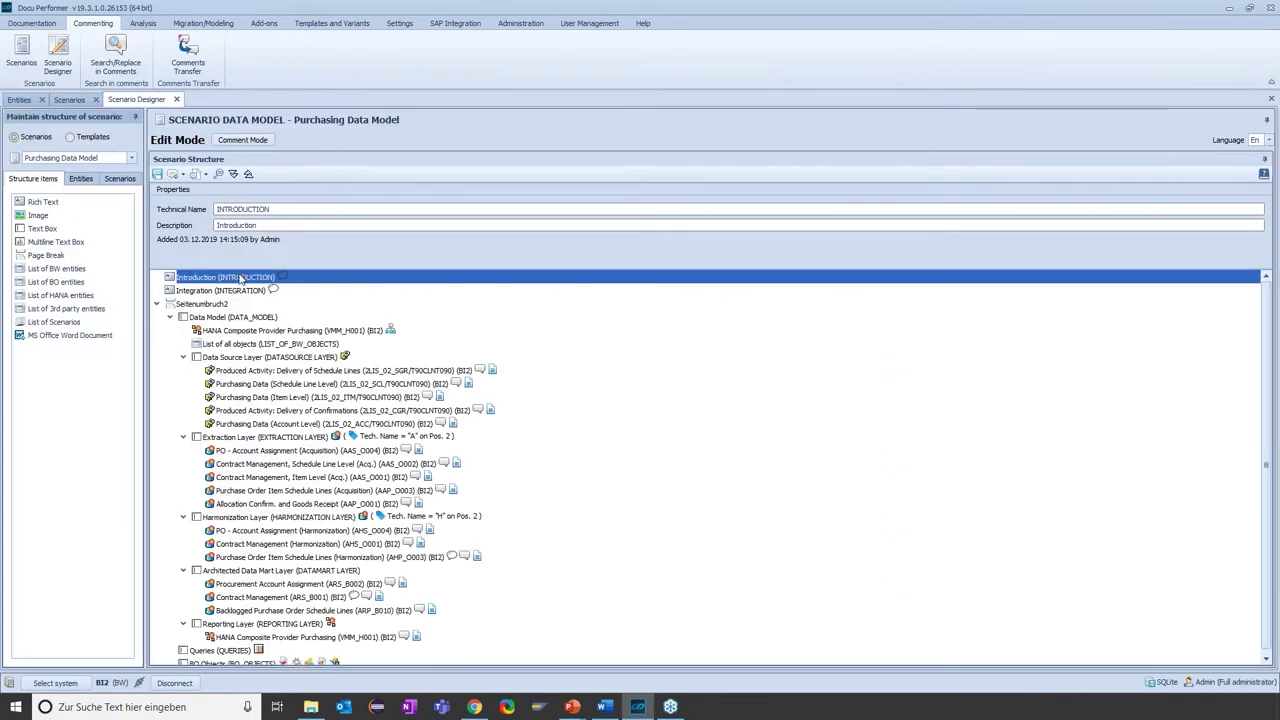
View the stored text content of the Introduction and Integration items in the purchasing data model scenario.
right_click(240, 279)
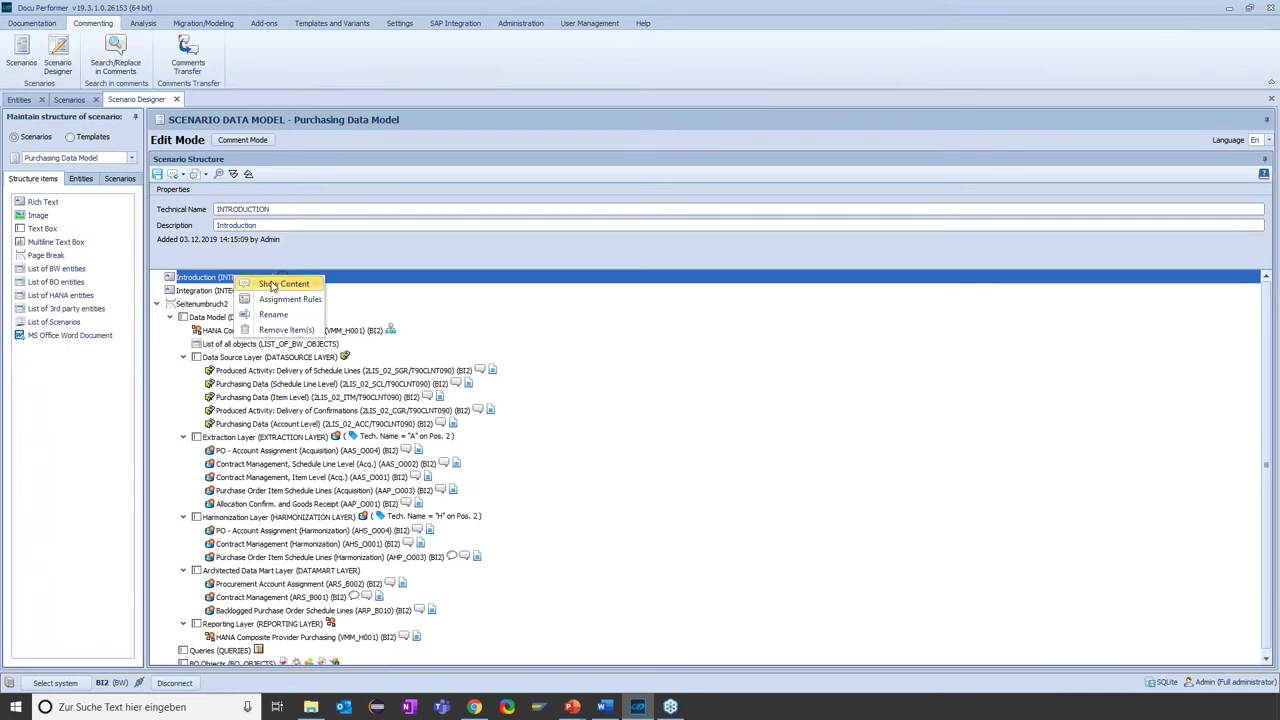
left_click(271, 285)
left_click_drag(546, 384, 488, 335)
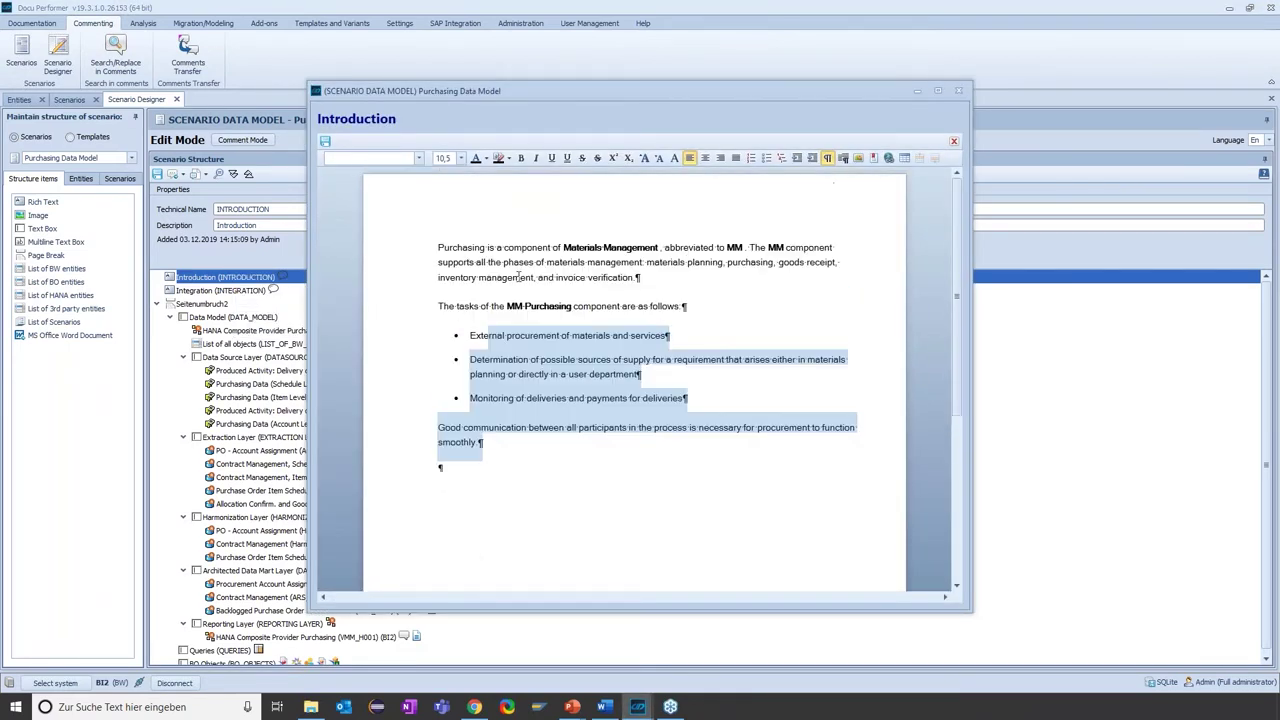
left_click(959, 91)
right_click(231, 289)
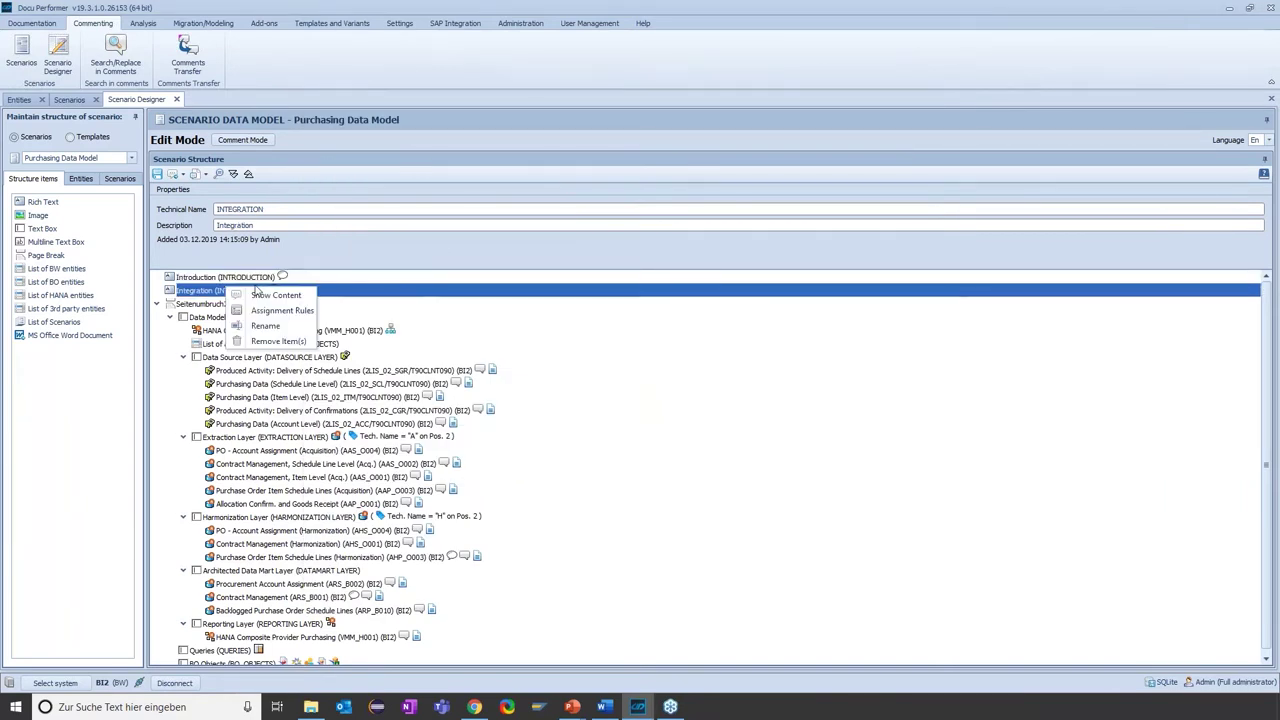
left_click(273, 295)
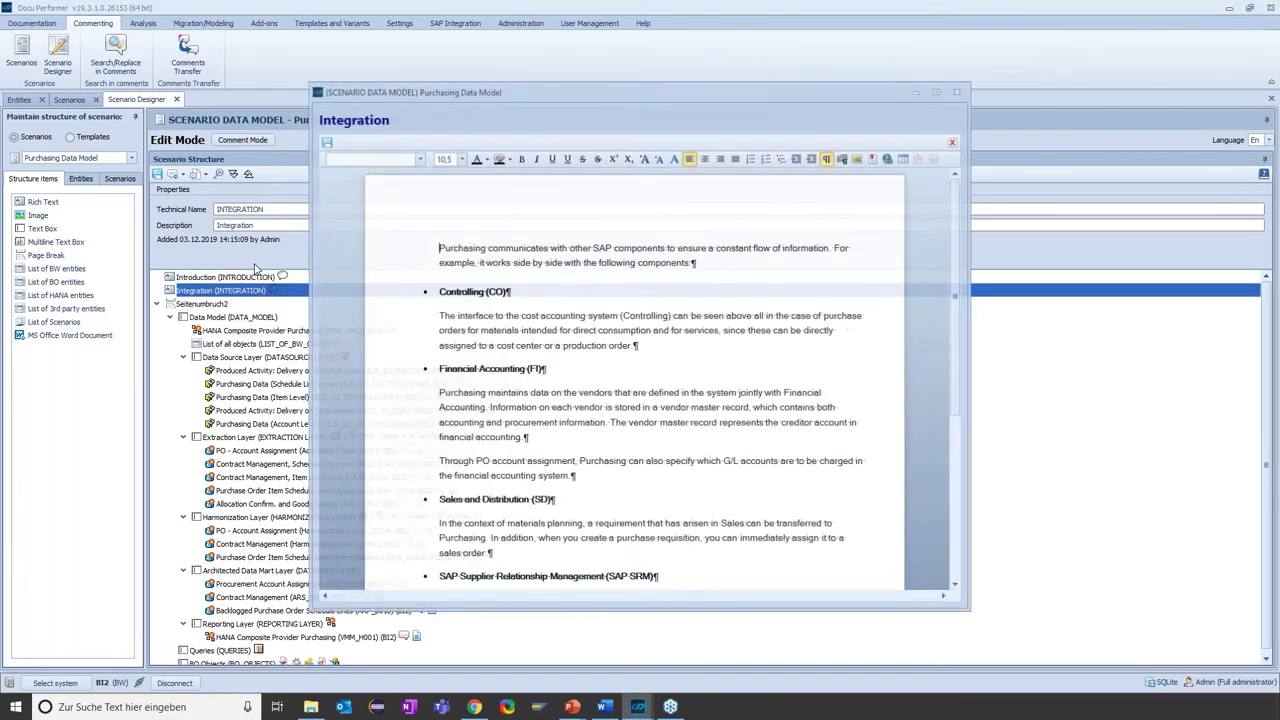
scroll(552, 297, "down", 3)
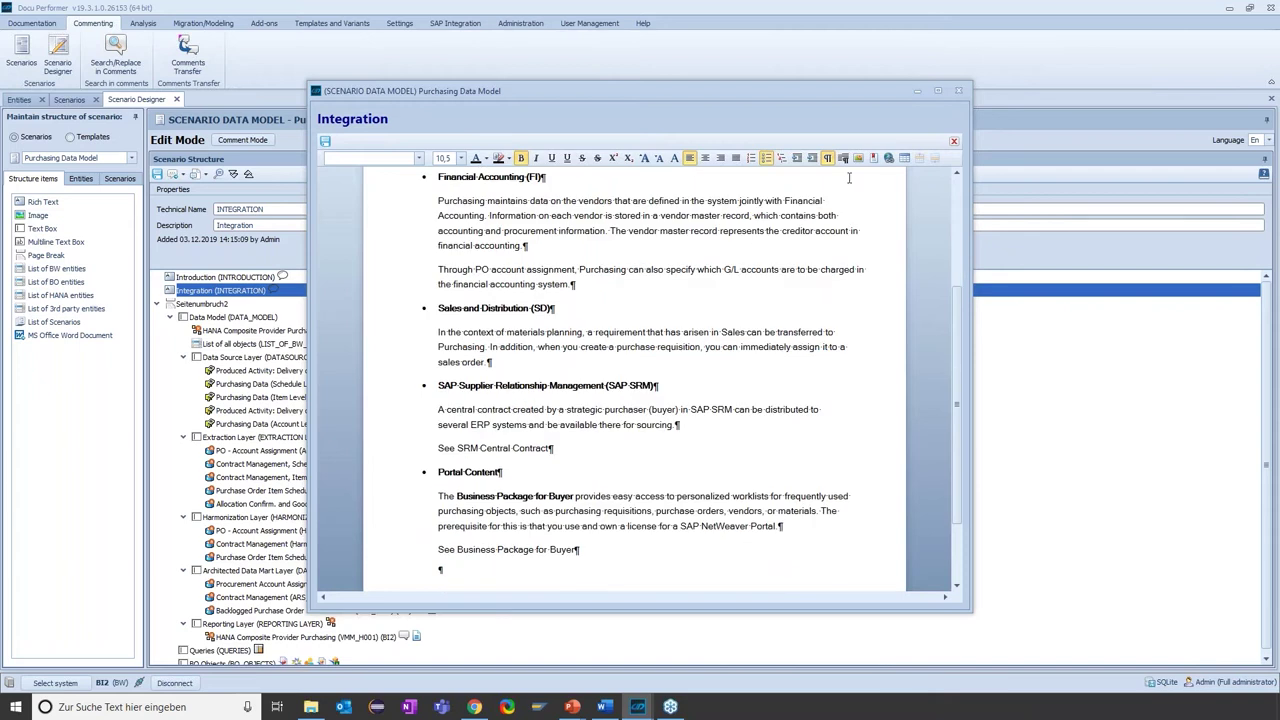
left_click(962, 91)
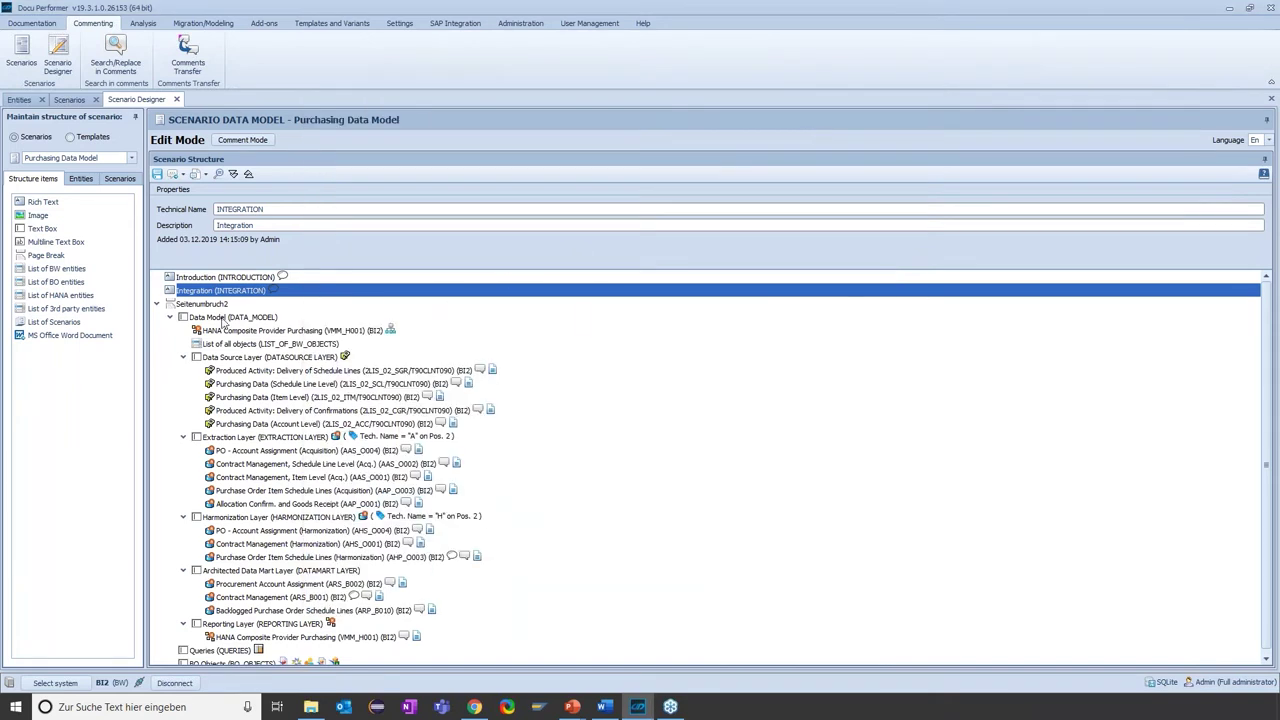
Examine the Data Model section's HANA composite provider and the entities of the Data Source Layer with their export properties.
left_click(221, 318)
left_click(223, 331)
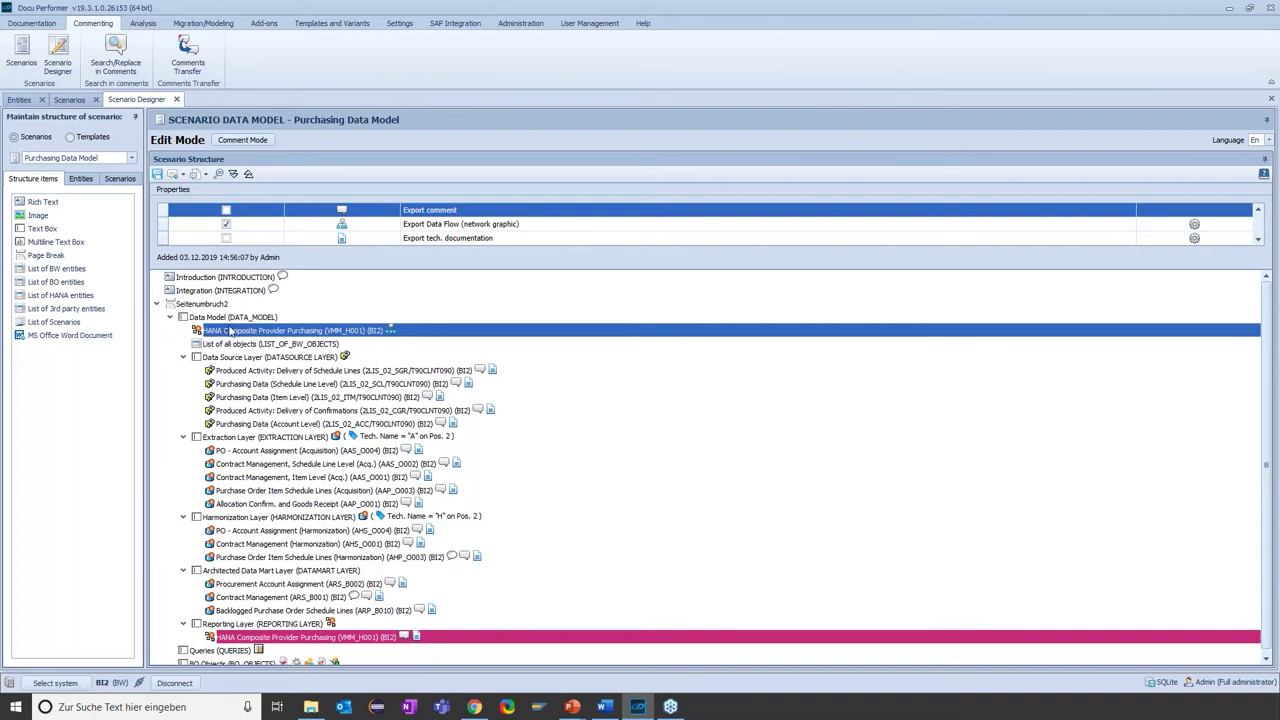
left_click(250, 360)
left_click(240, 374)
left_click(240, 382)
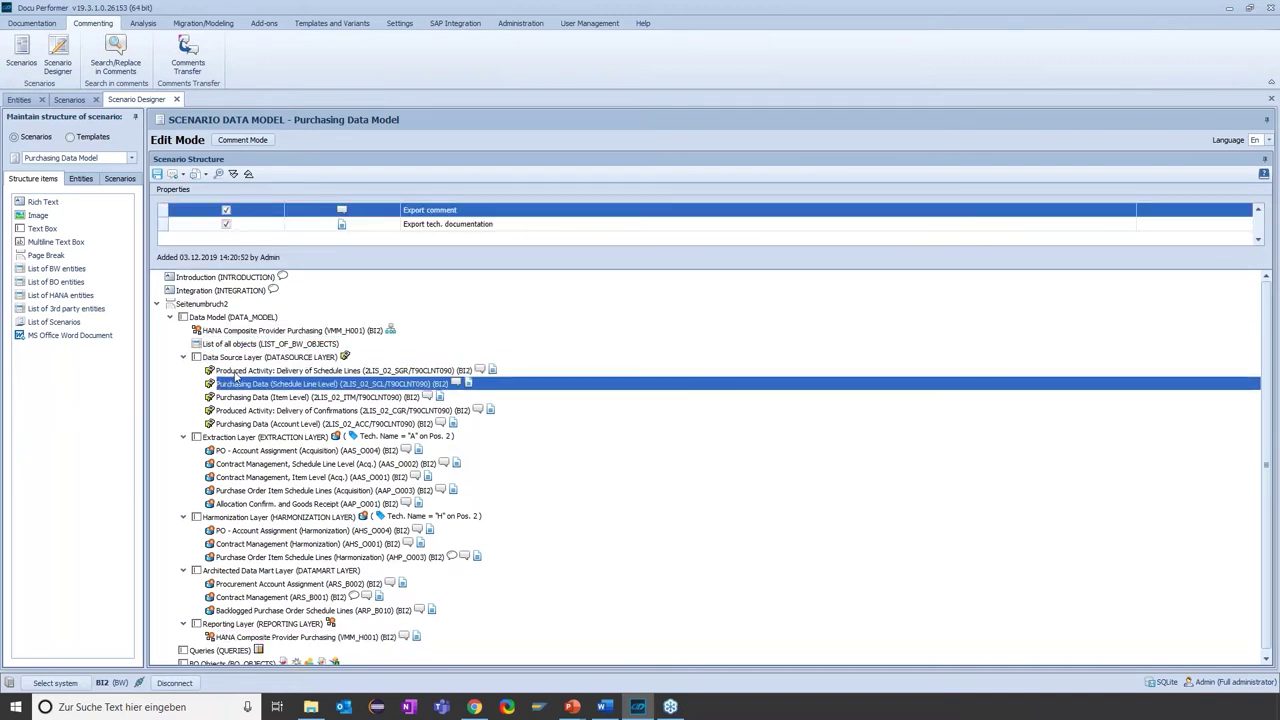
left_click(239, 372)
left_click(239, 382)
left_click(239, 372)
left_click(240, 382)
left_click(239, 372)
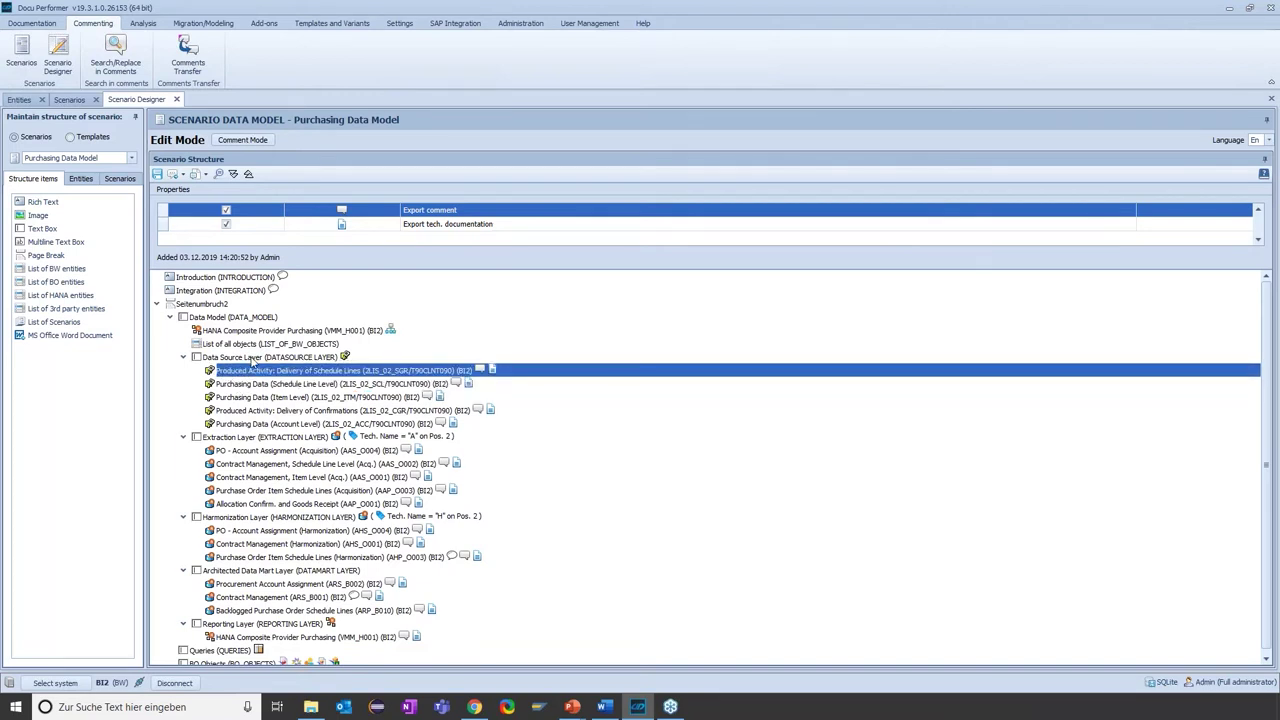
left_click(258, 358)
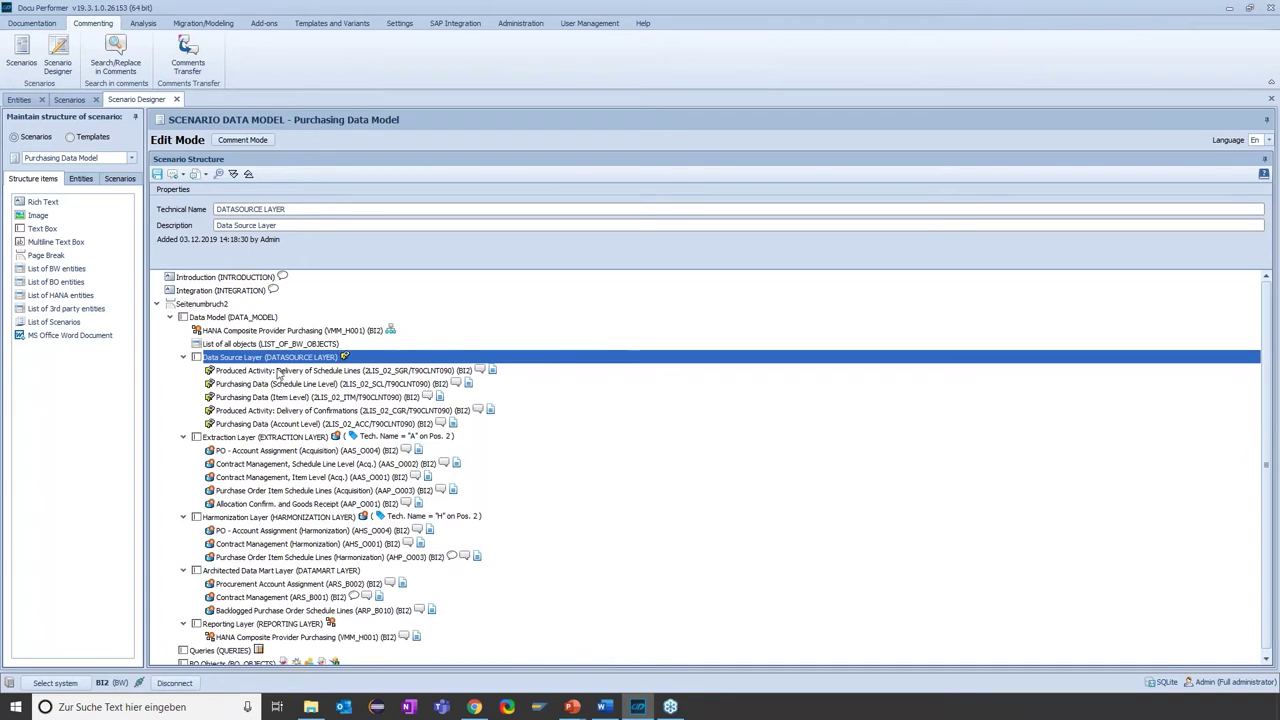
left_click(266, 371)
left_click(268, 398)
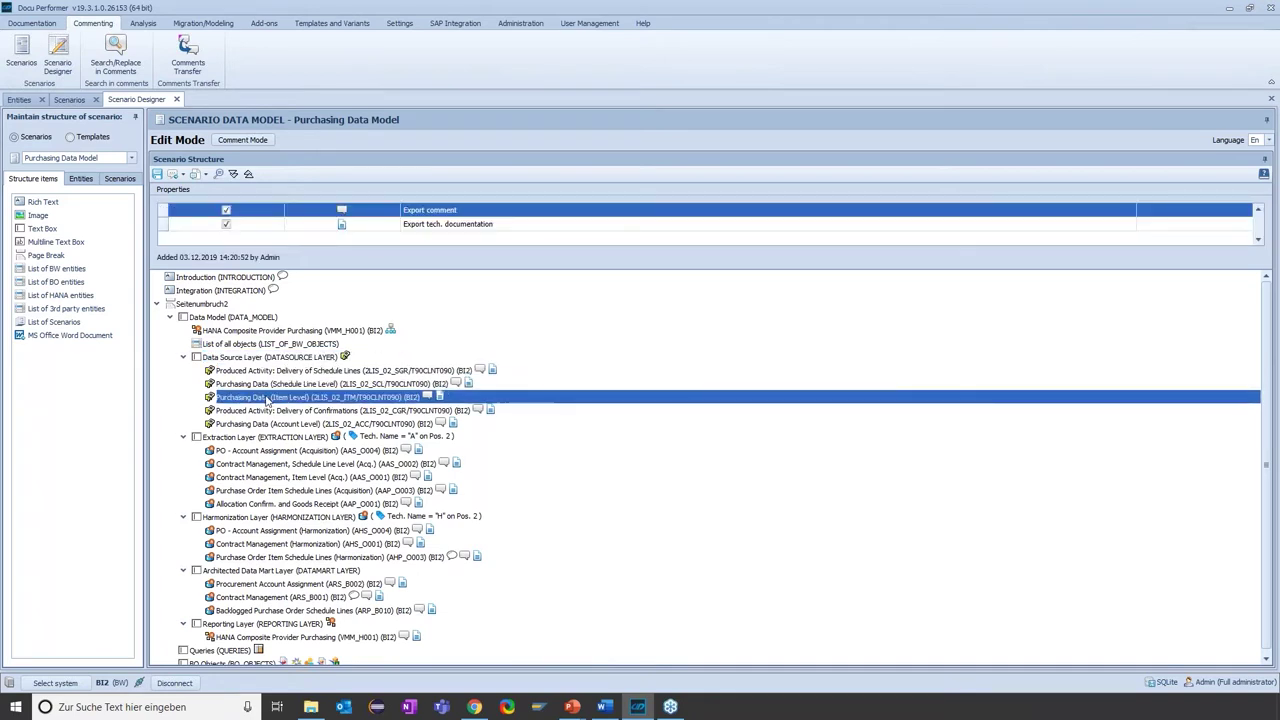
Examine the Extraction Layer and the export properties of its assigned entities.
left_click(262, 433)
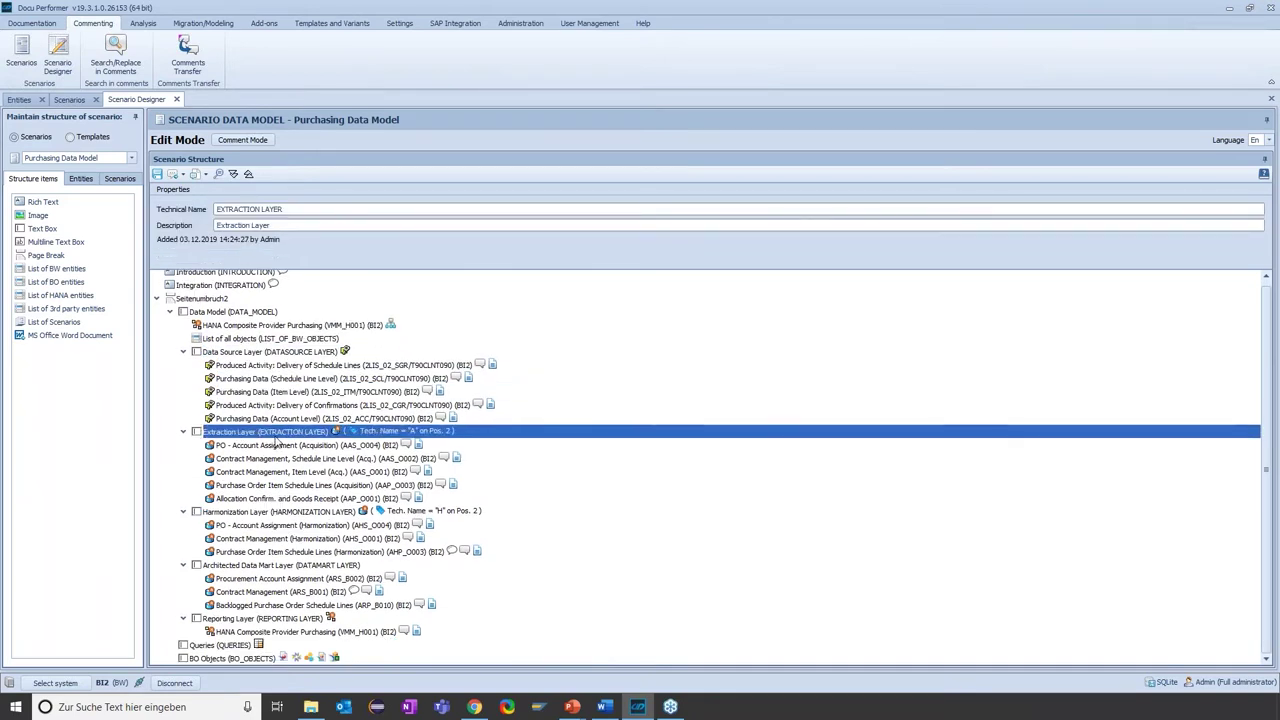
left_click(287, 458)
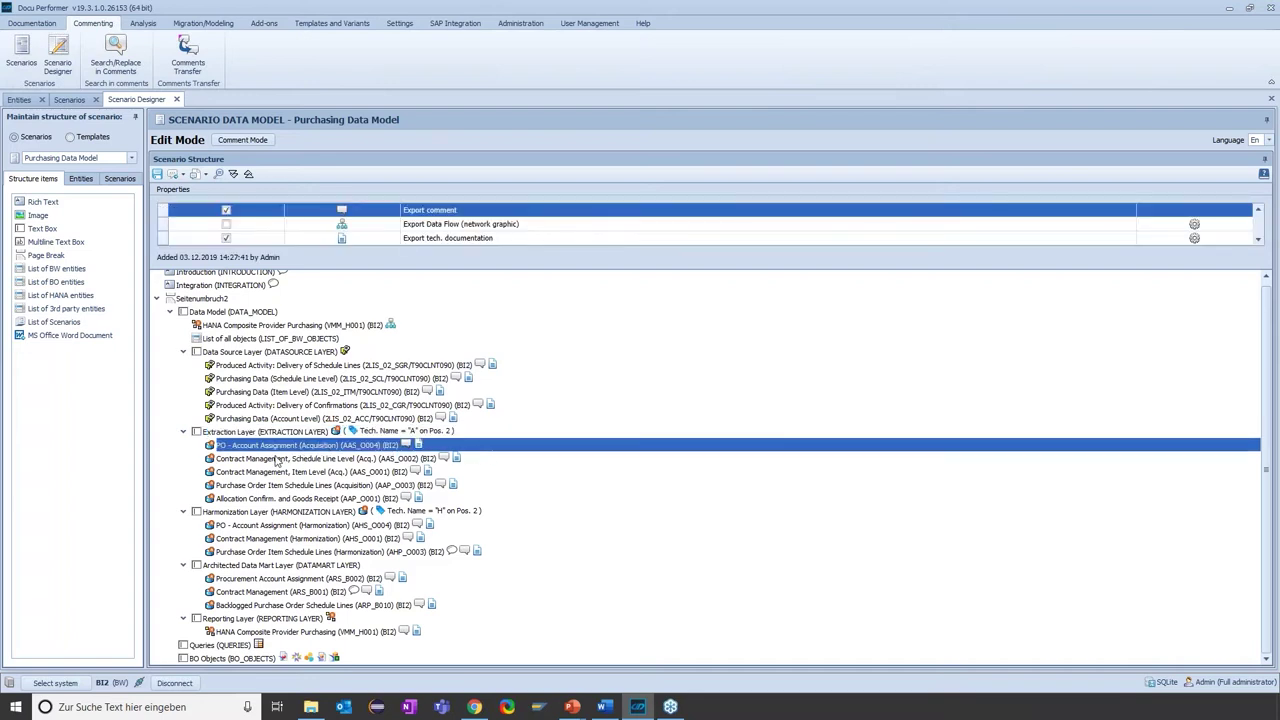
left_click(270, 473)
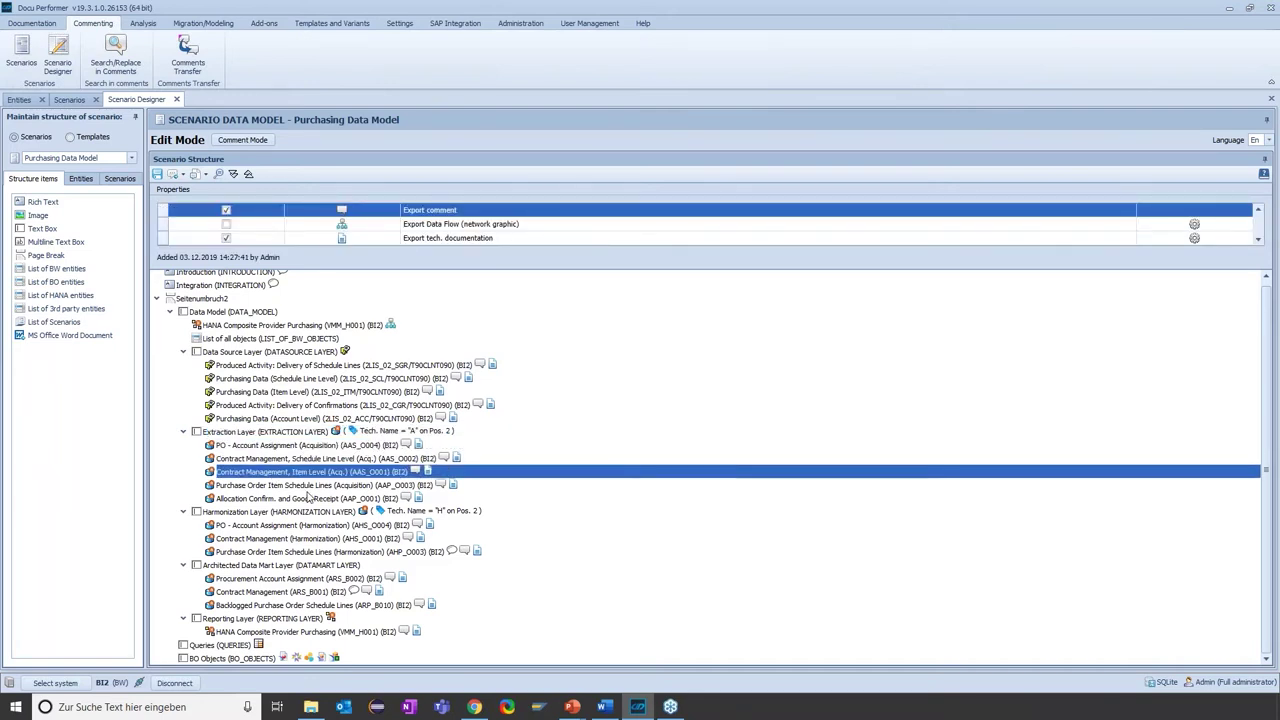
Examine the Harmonization Layer and Architected Data Mart Layer sections and their assigned entities.
left_click(241, 515)
left_click(258, 527)
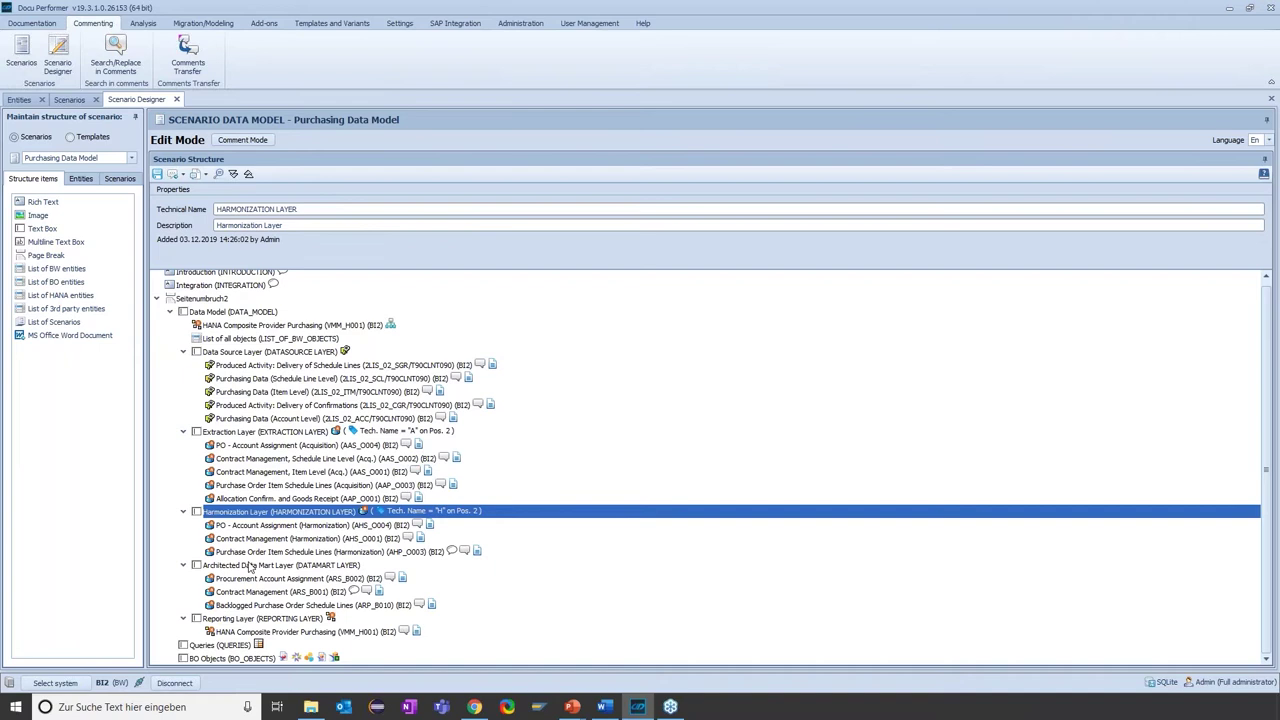
left_click(246, 566)
left_click(281, 592)
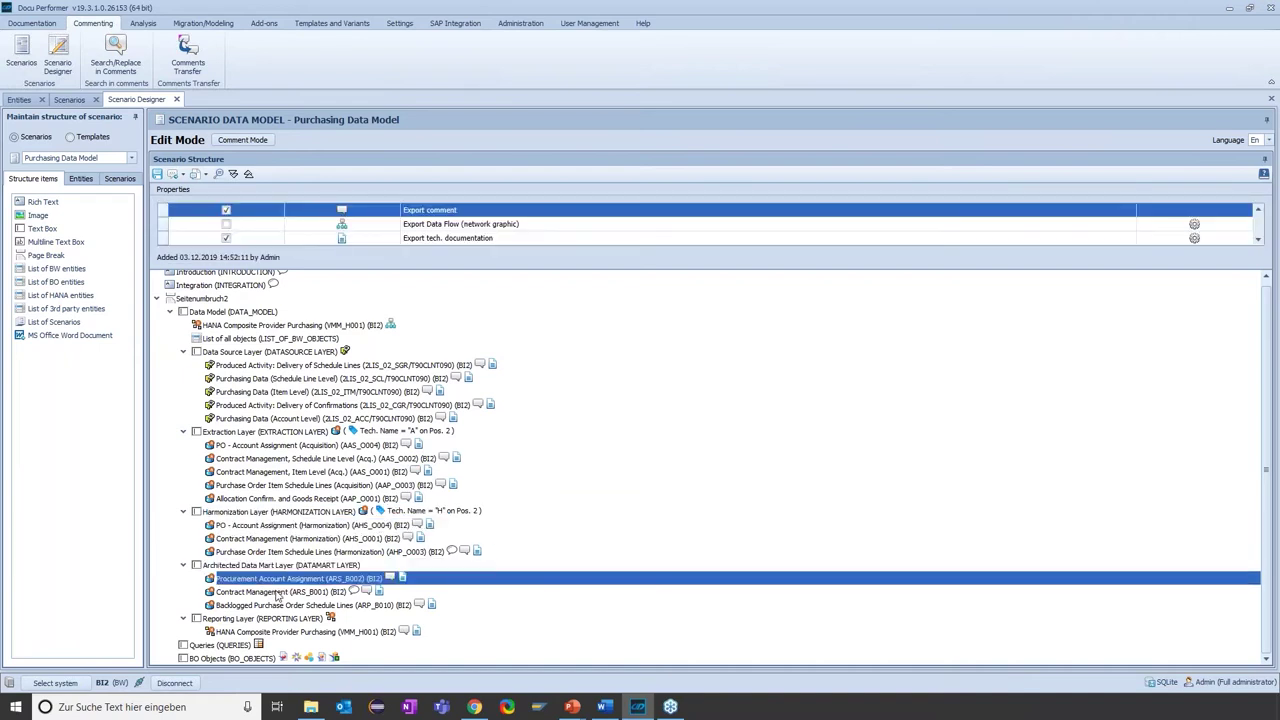
left_click(272, 605)
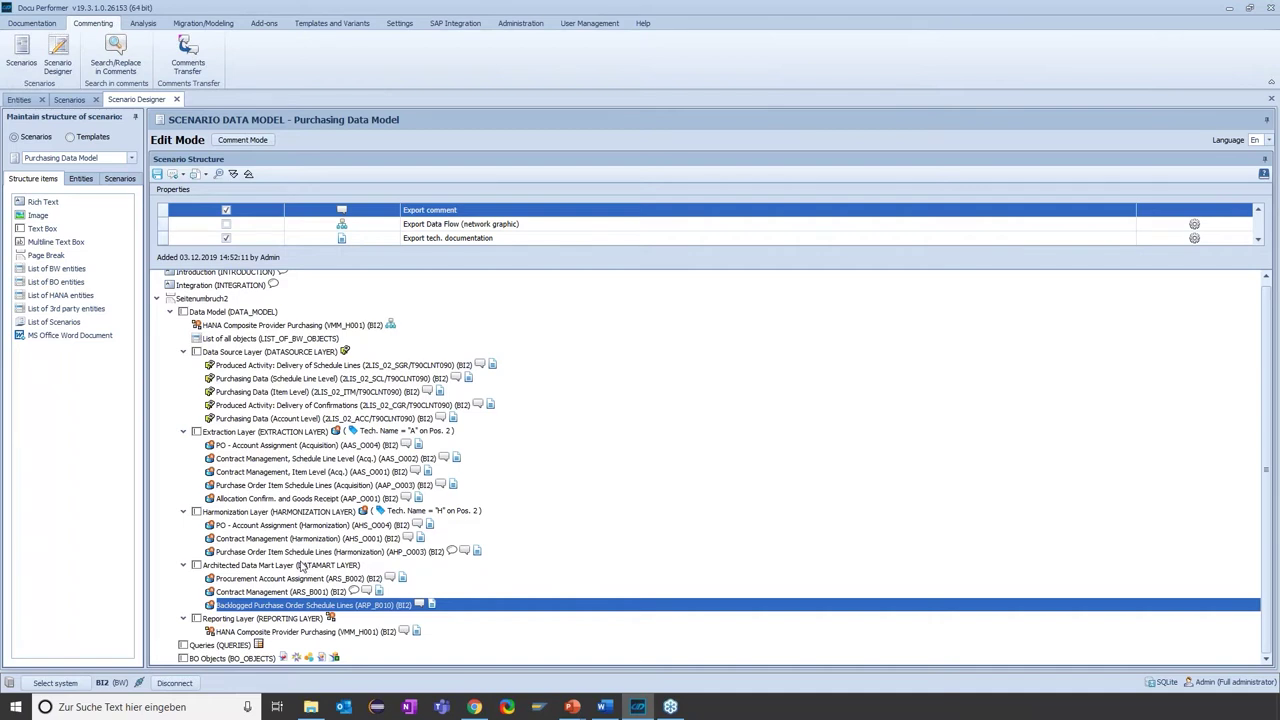
Review the Reporting object types matched by the Queries section's assignment rules and apply the rules.
left_click(229, 646)
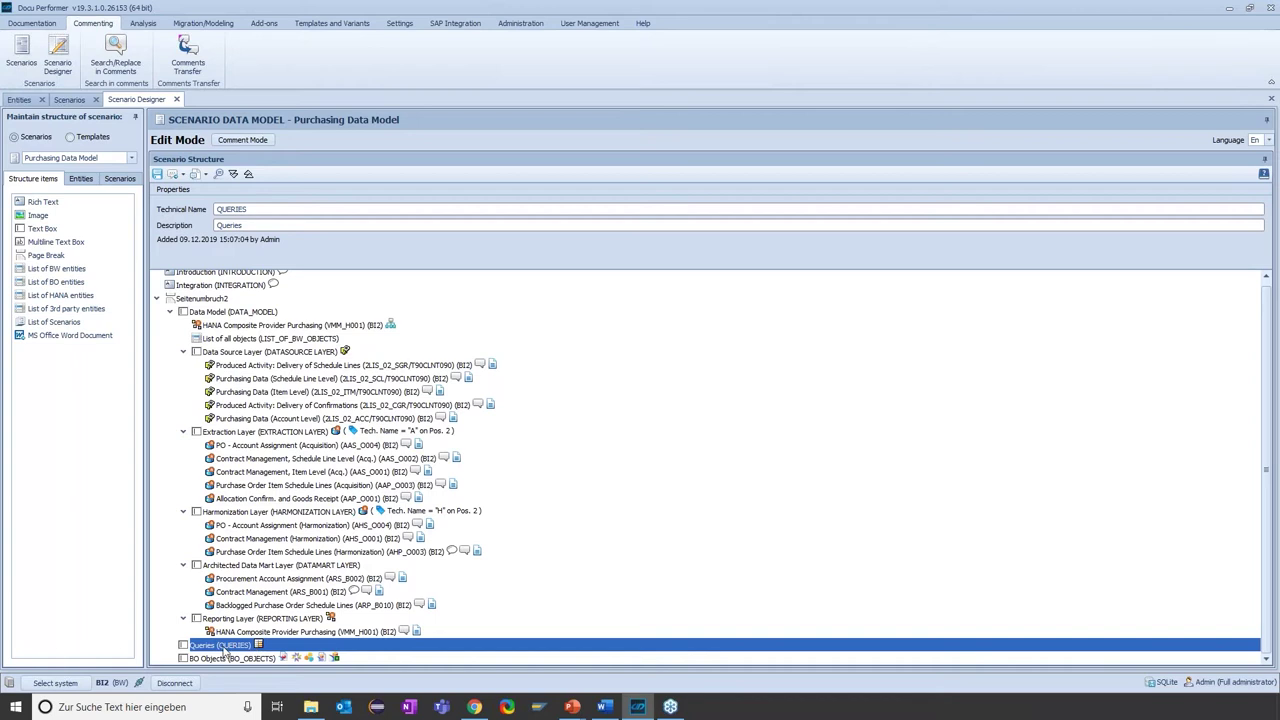
right_click(226, 650)
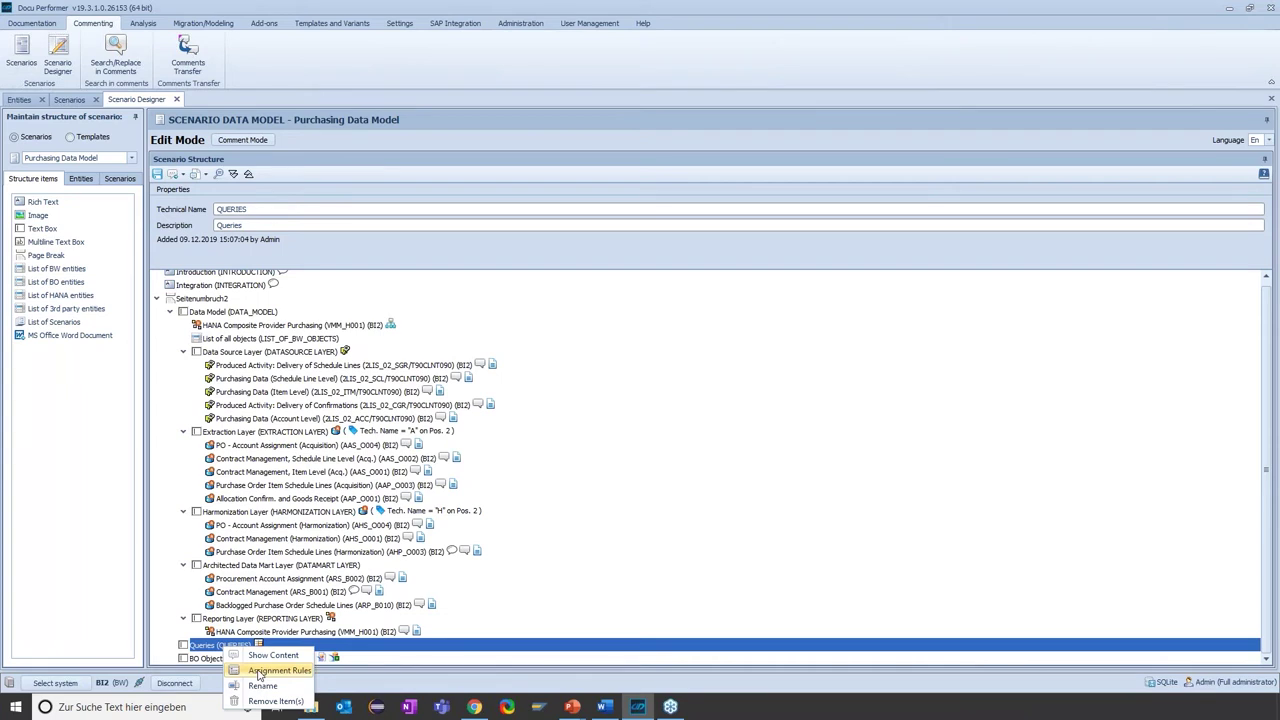
left_click(262, 671)
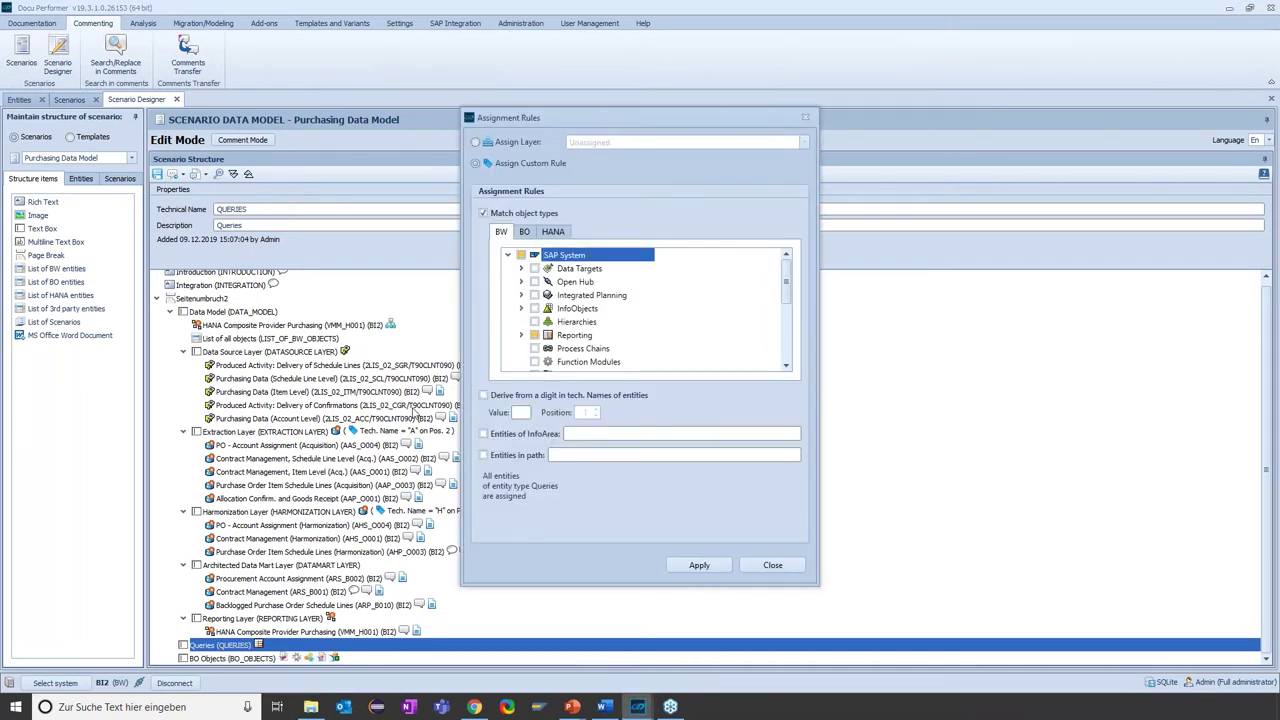
left_click(521, 335)
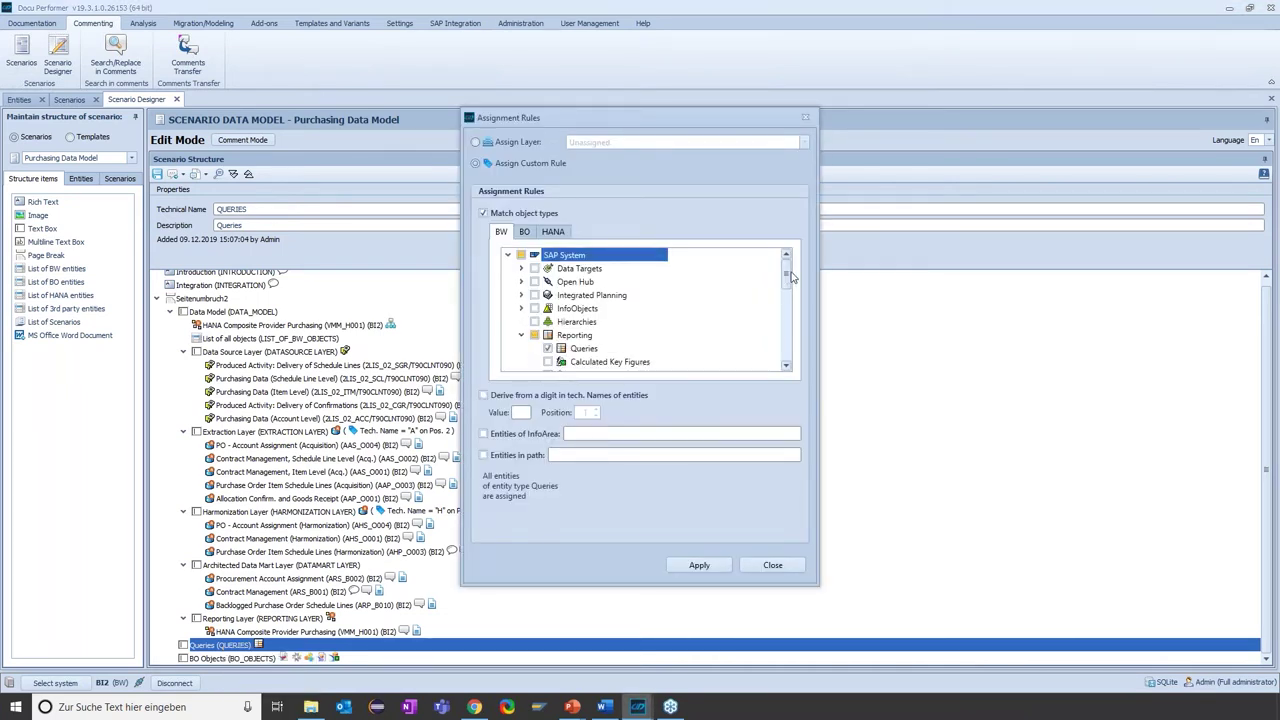
left_click_drag(790, 276, 791, 286)
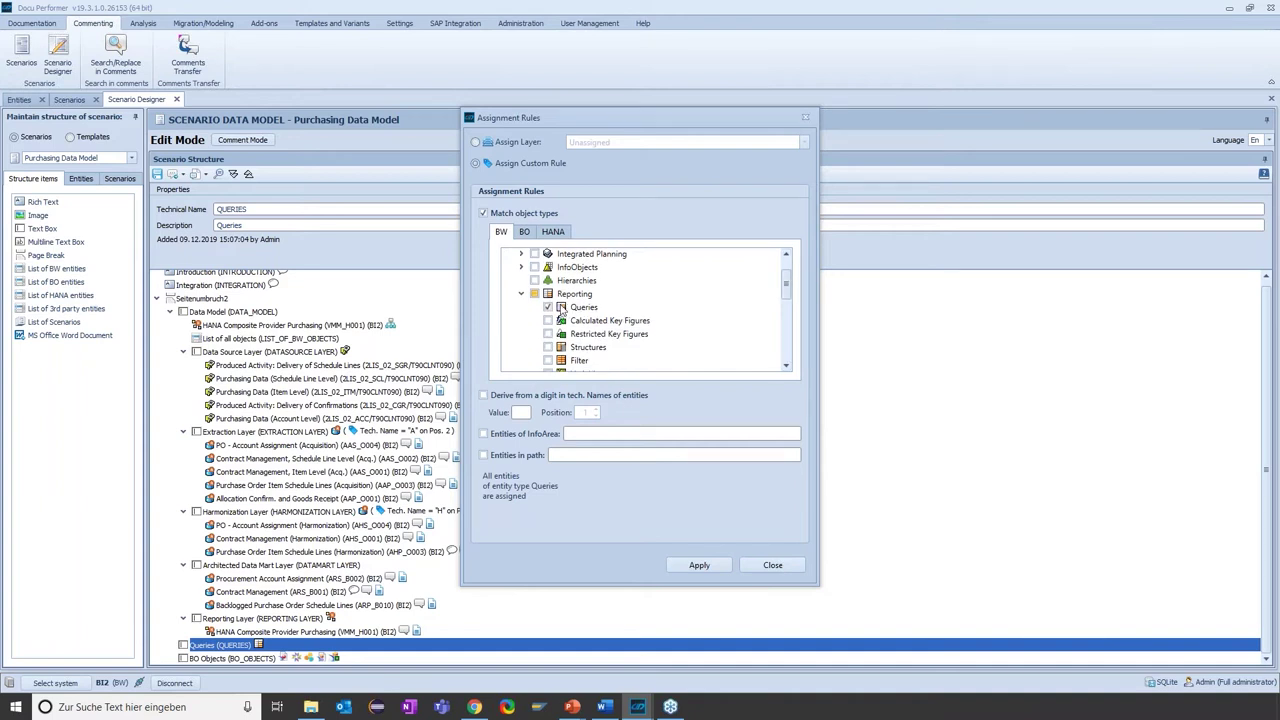
left_click(699, 565)
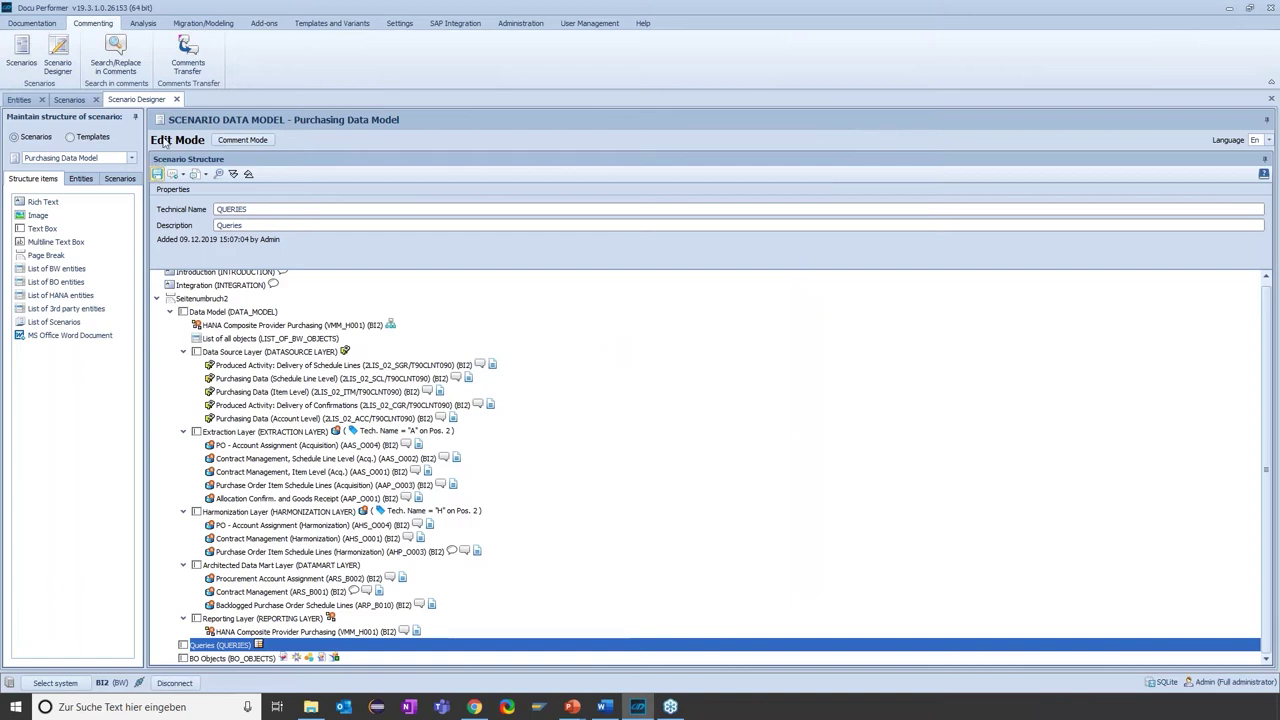
Close the scenario structure and filter the entity list to the HANA Composite Provider with technical name VMM_H001.
left_click(177, 101)
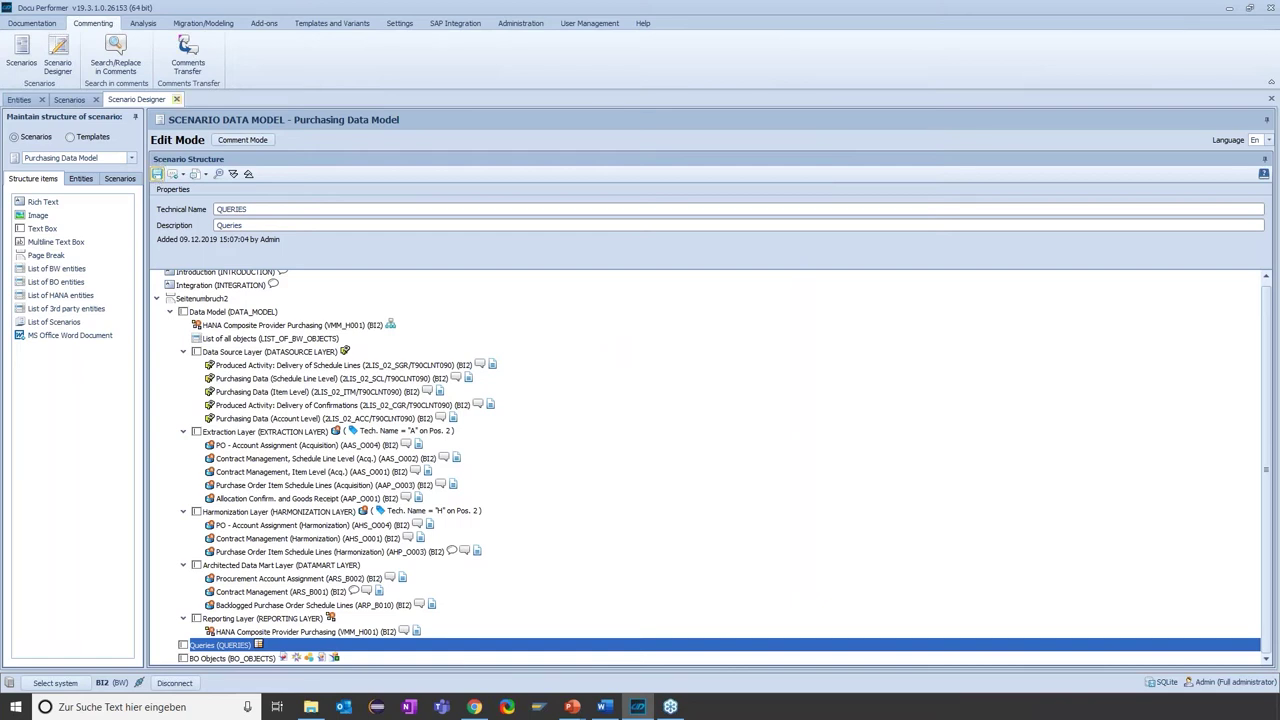
left_click(23, 102)
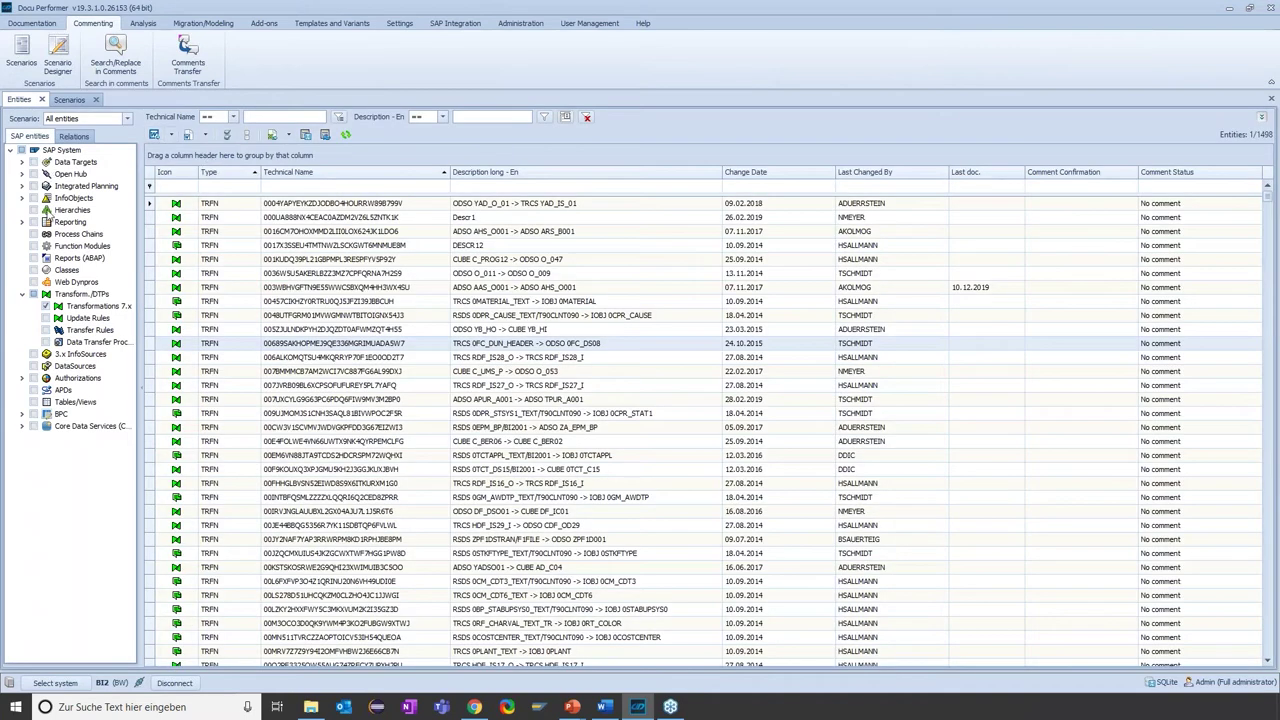
left_click(20, 293)
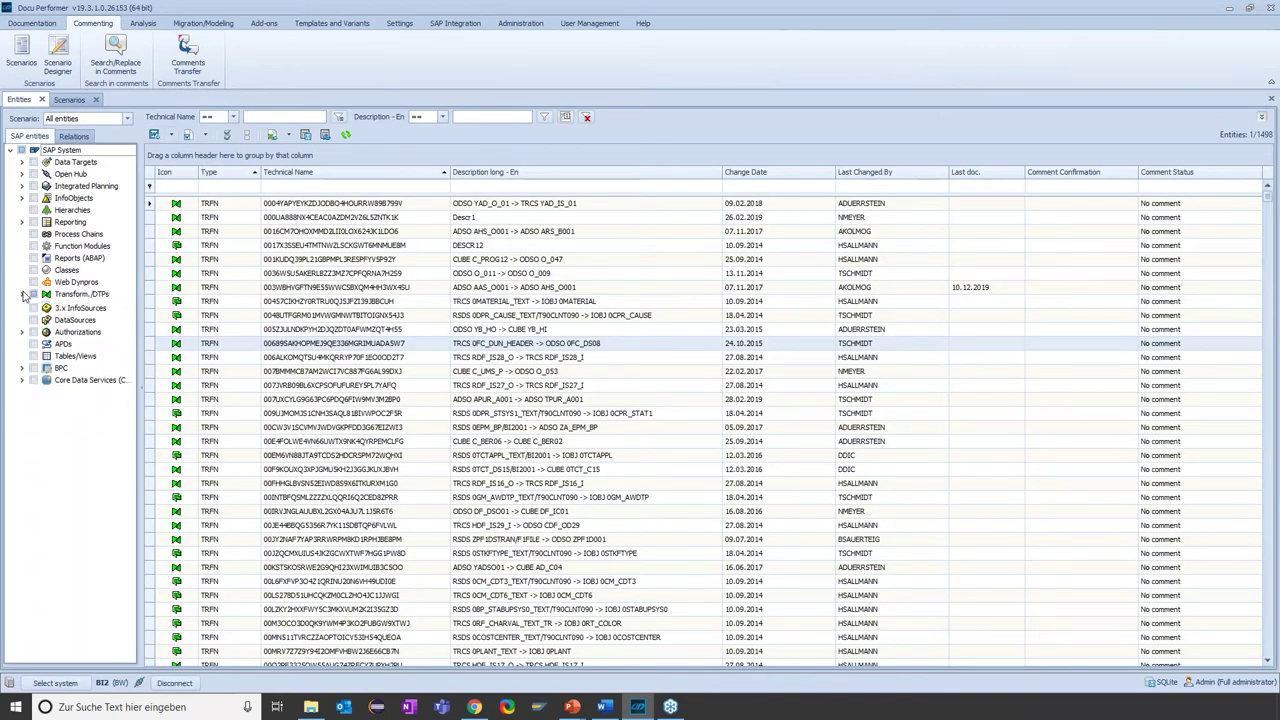
left_click(22, 162)
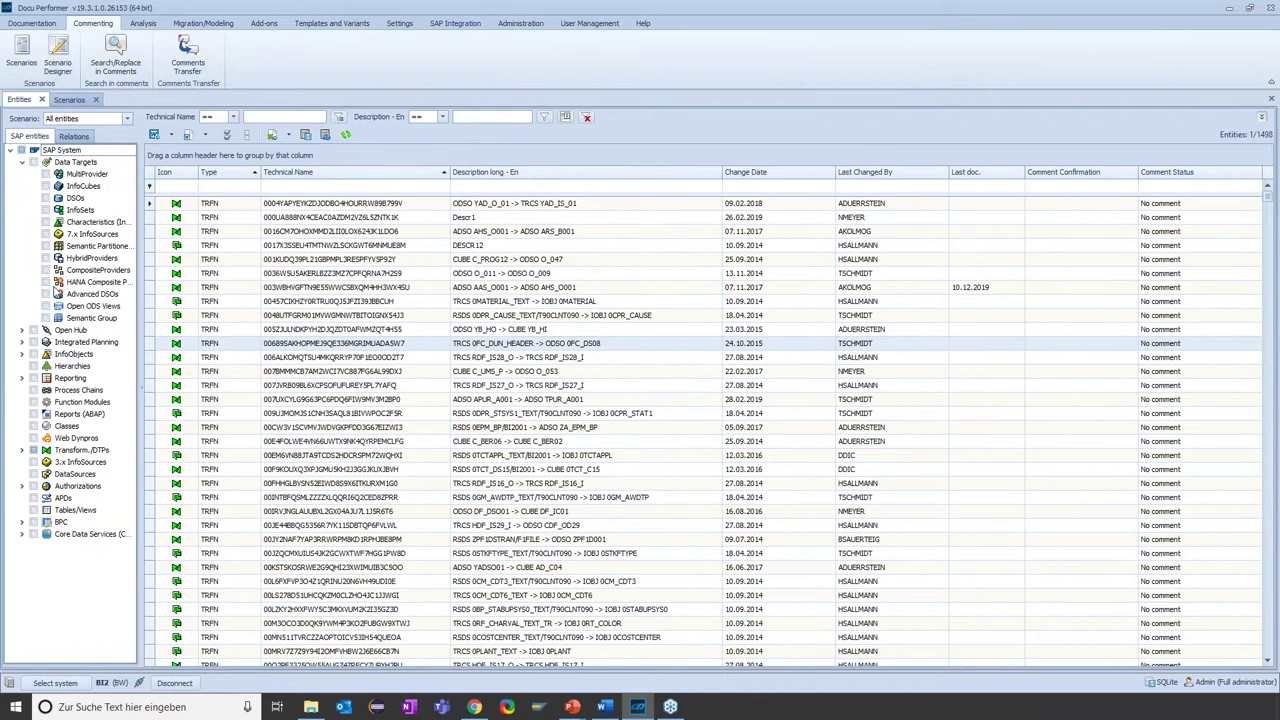
left_click(46, 282)
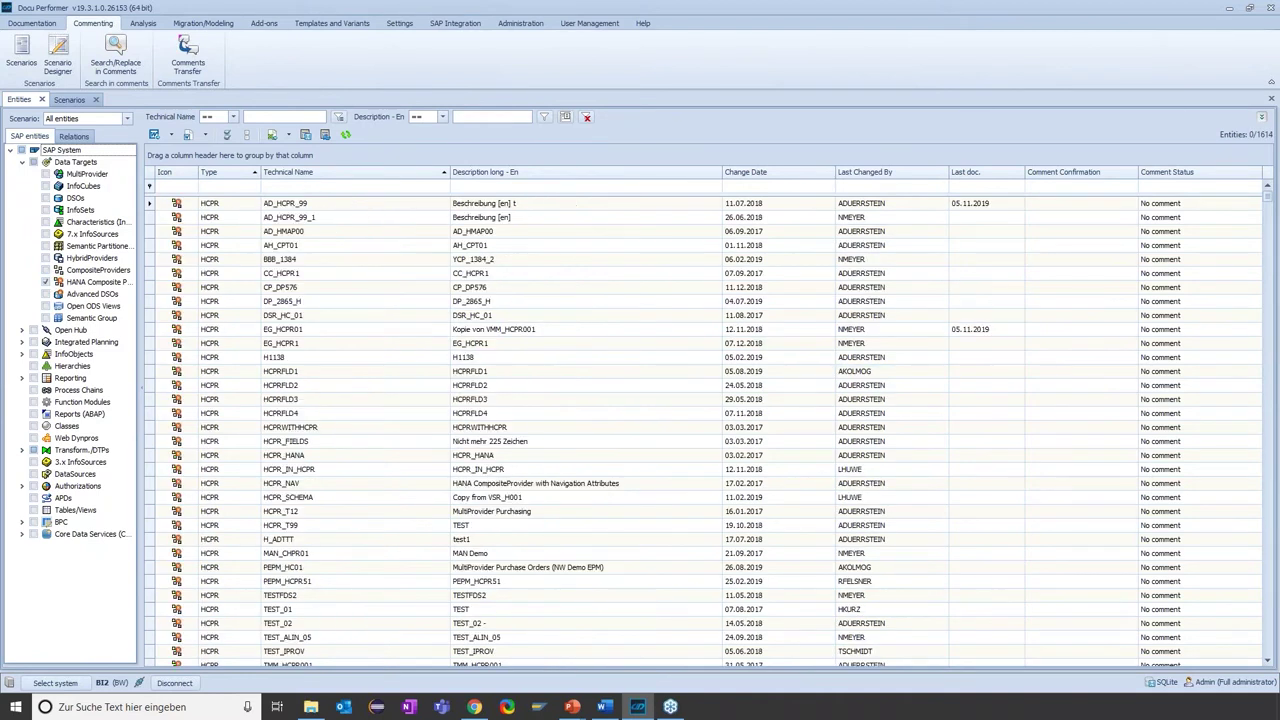
left_click(313, 188)
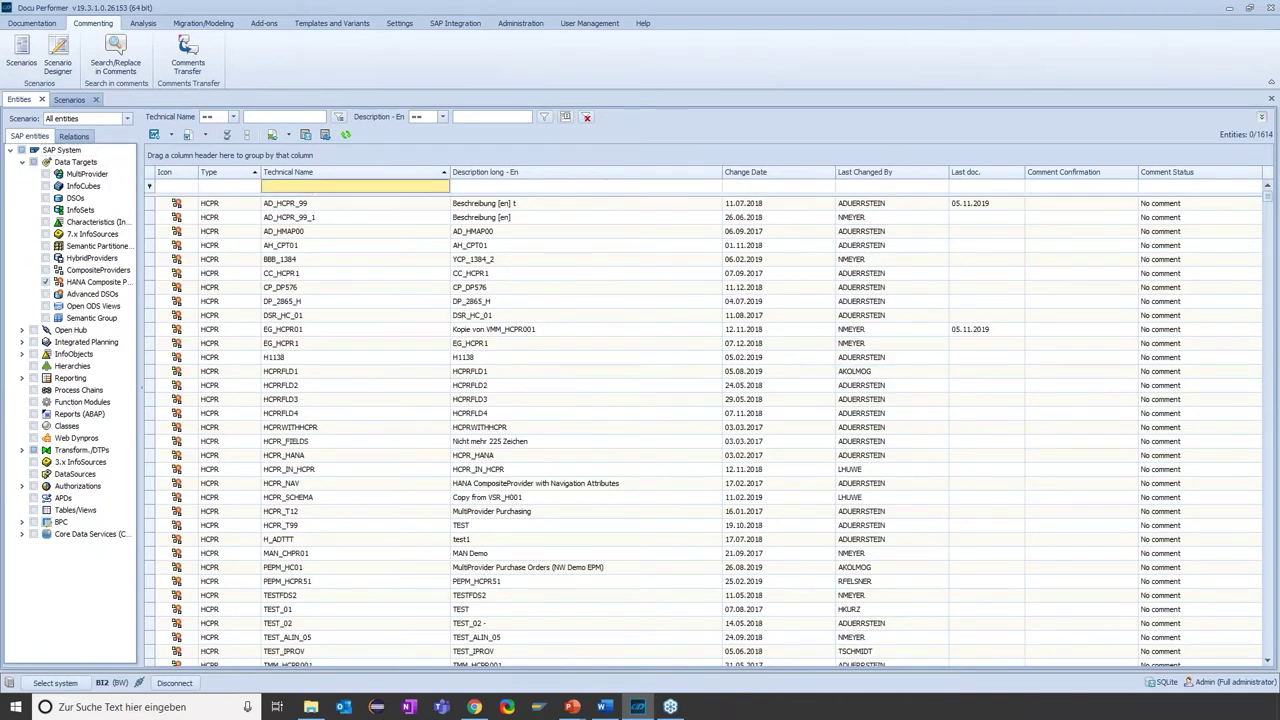
type("VMM_H001")
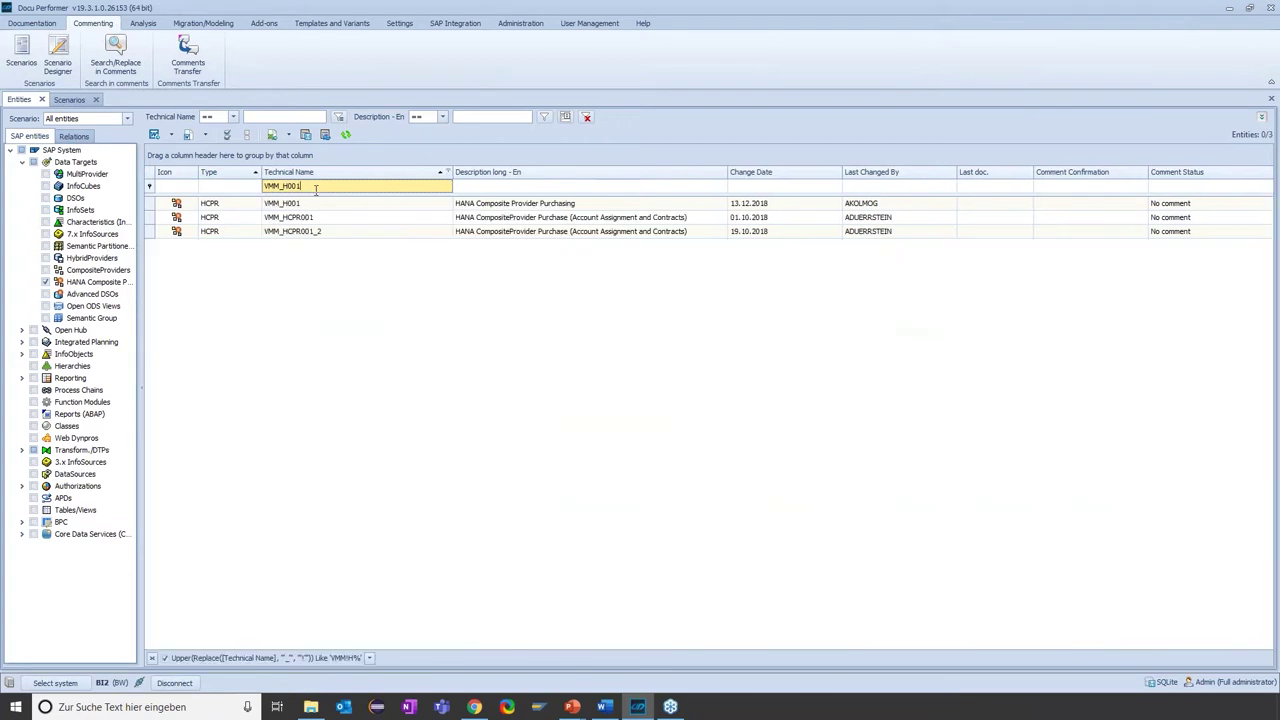
Display the offline downward data flow of VMM_H001 in network and tree view and trace the branches of ARP_B010 and ARS_B002.
right_click(305, 204)
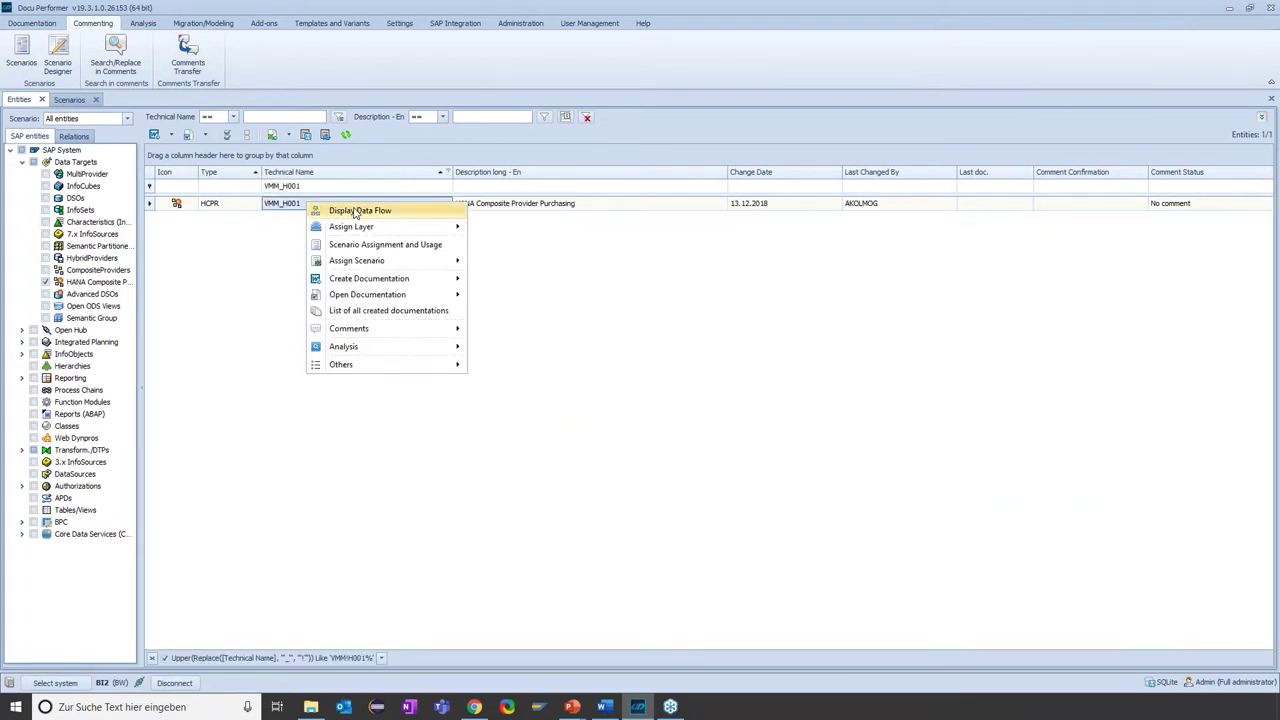
left_click(396, 211)
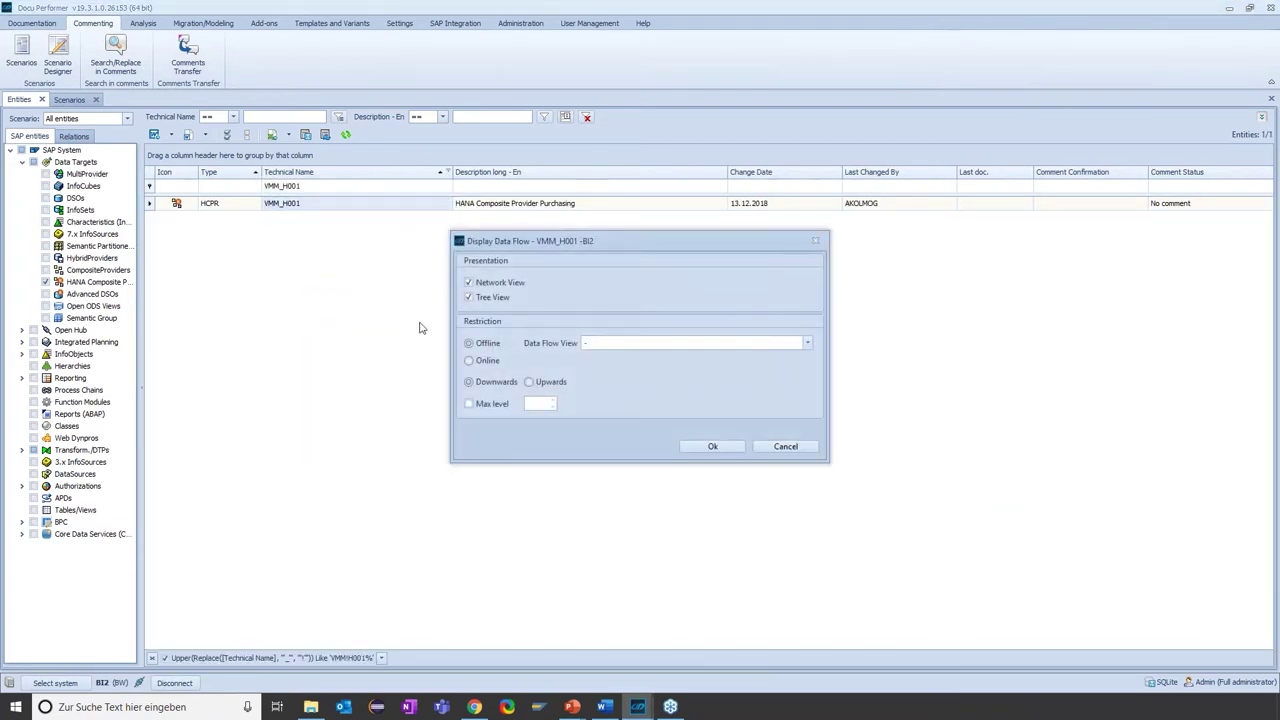
left_click(712, 449)
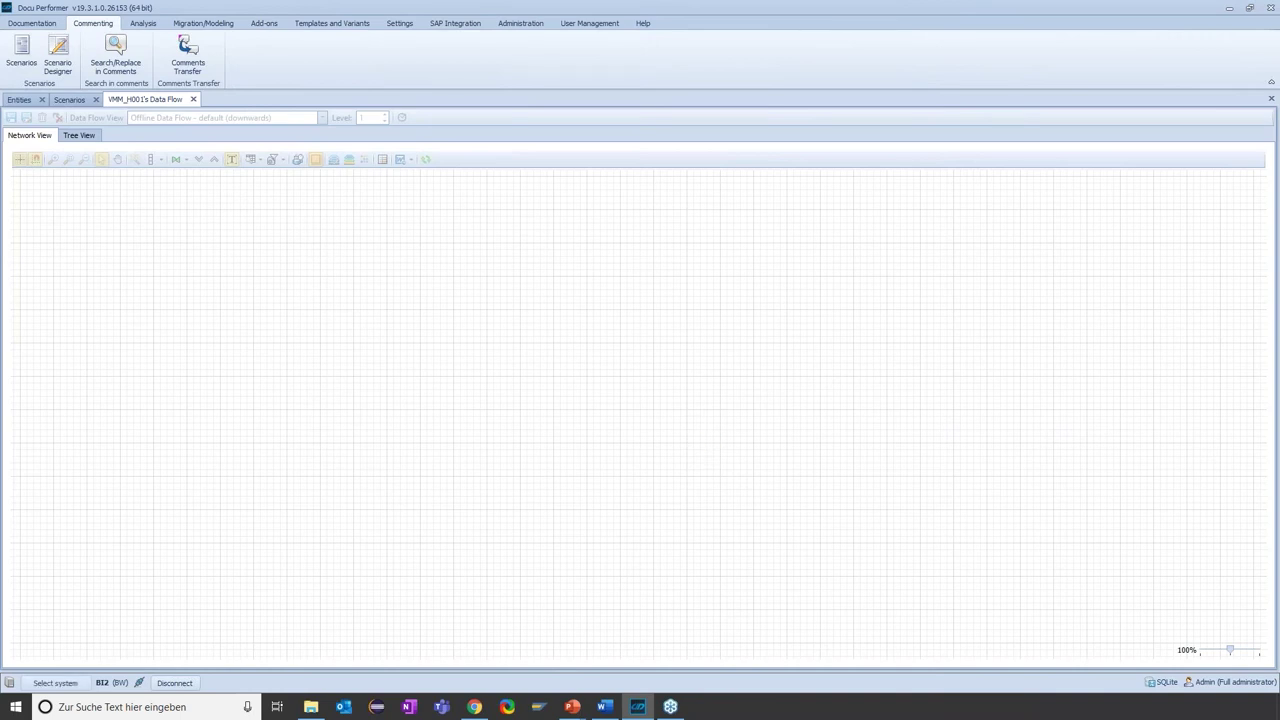
left_click(626, 222)
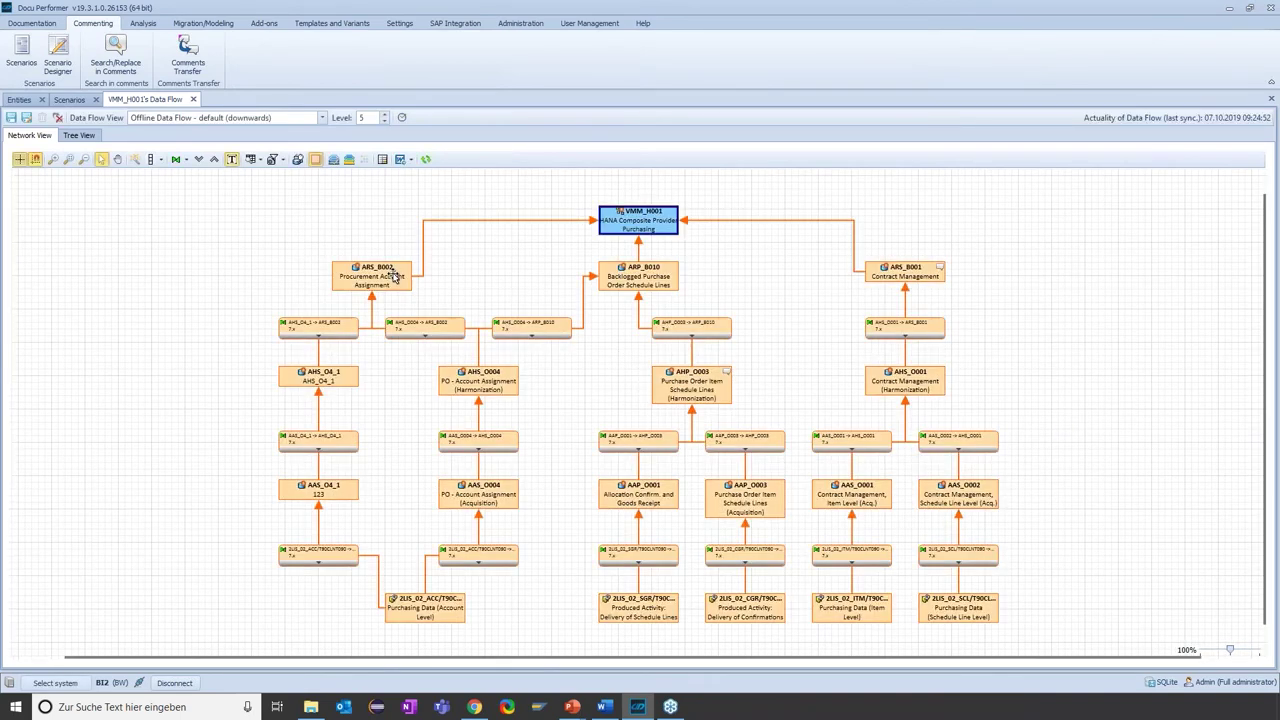
left_click(618, 282)
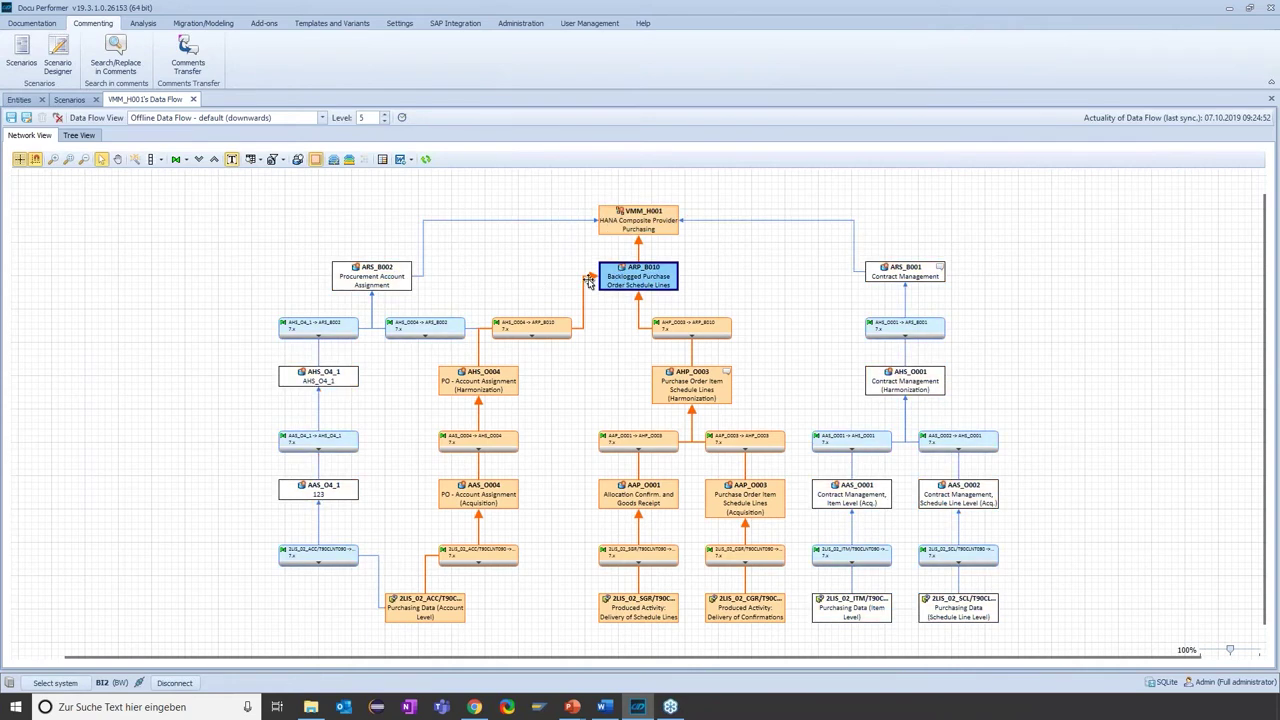
left_click(356, 283)
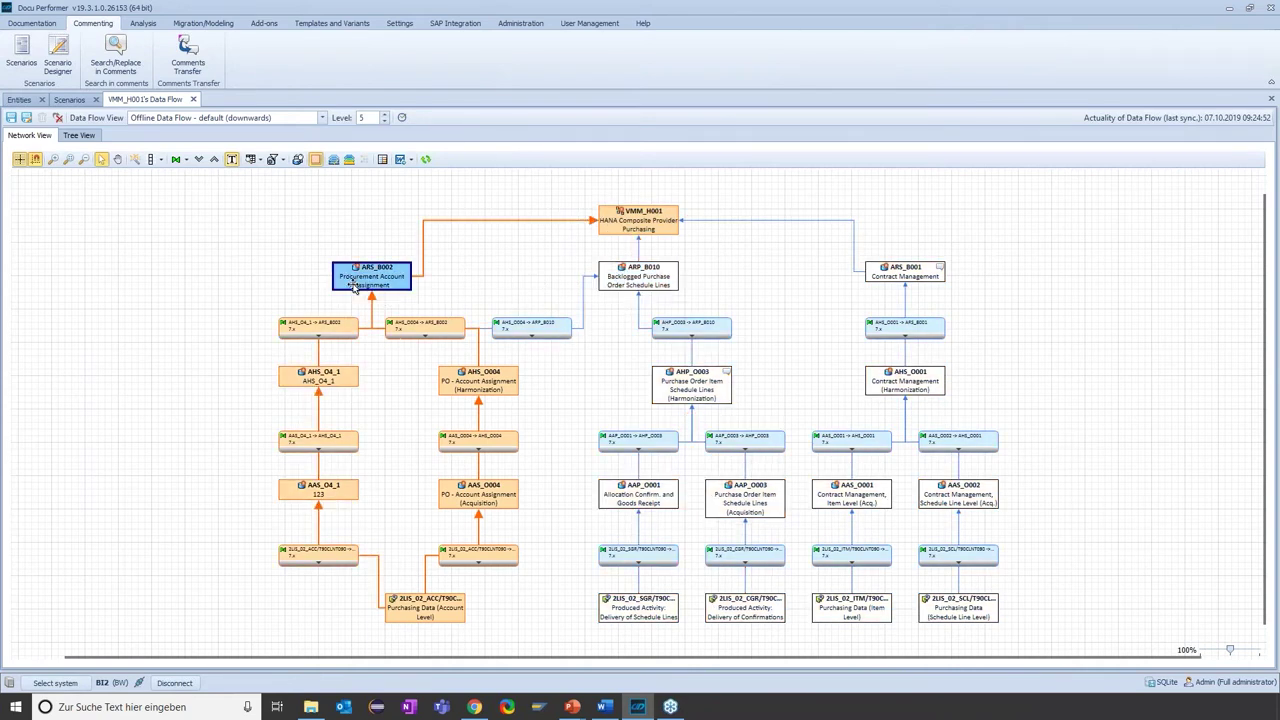
Add the reports VMM_H001_QT001, VMM_H001_QT002 and VMM_H001_QT003 to the data flow and highlight the connections of VMM_H001.
left_click(381, 160)
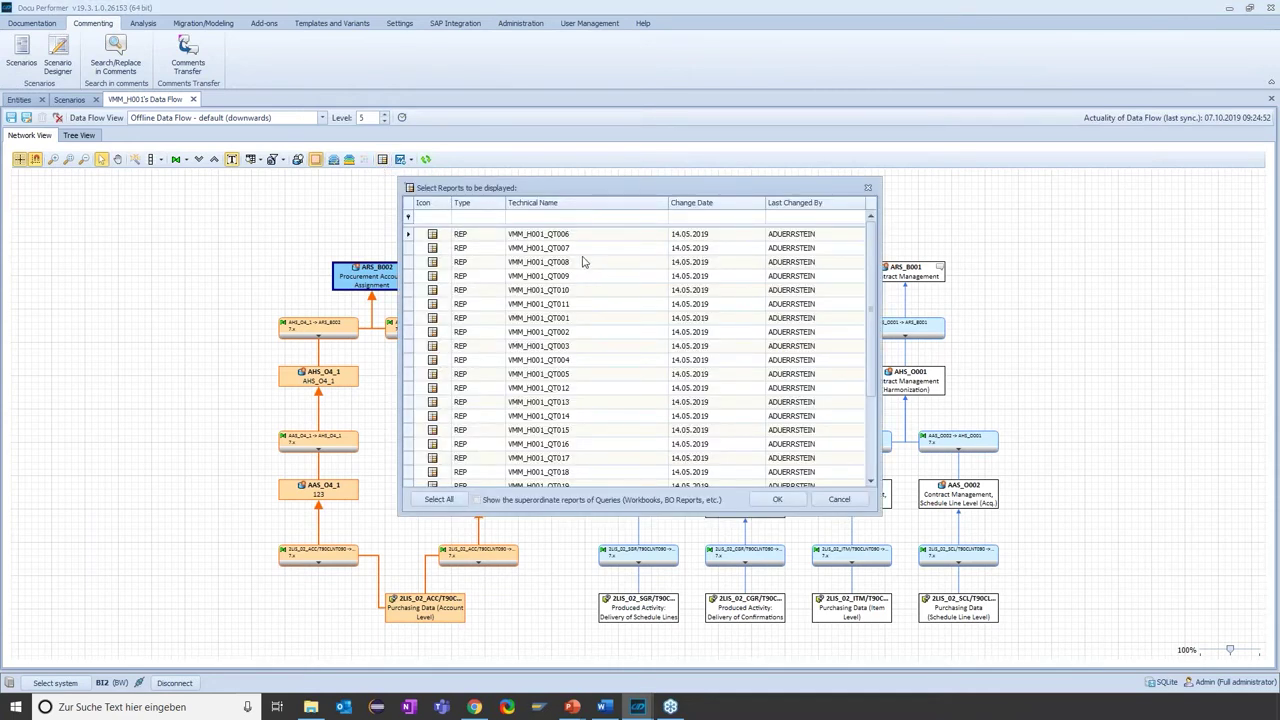
left_click(584, 320)
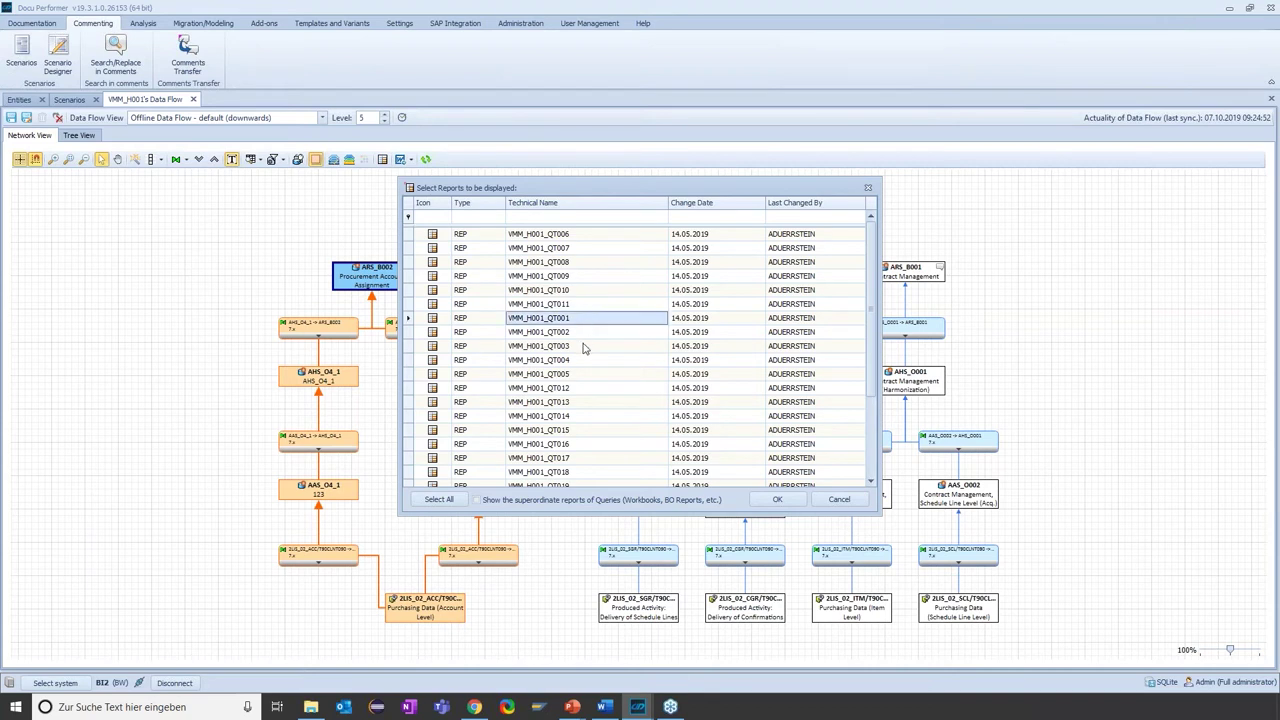
left_click(582, 345, "shift")
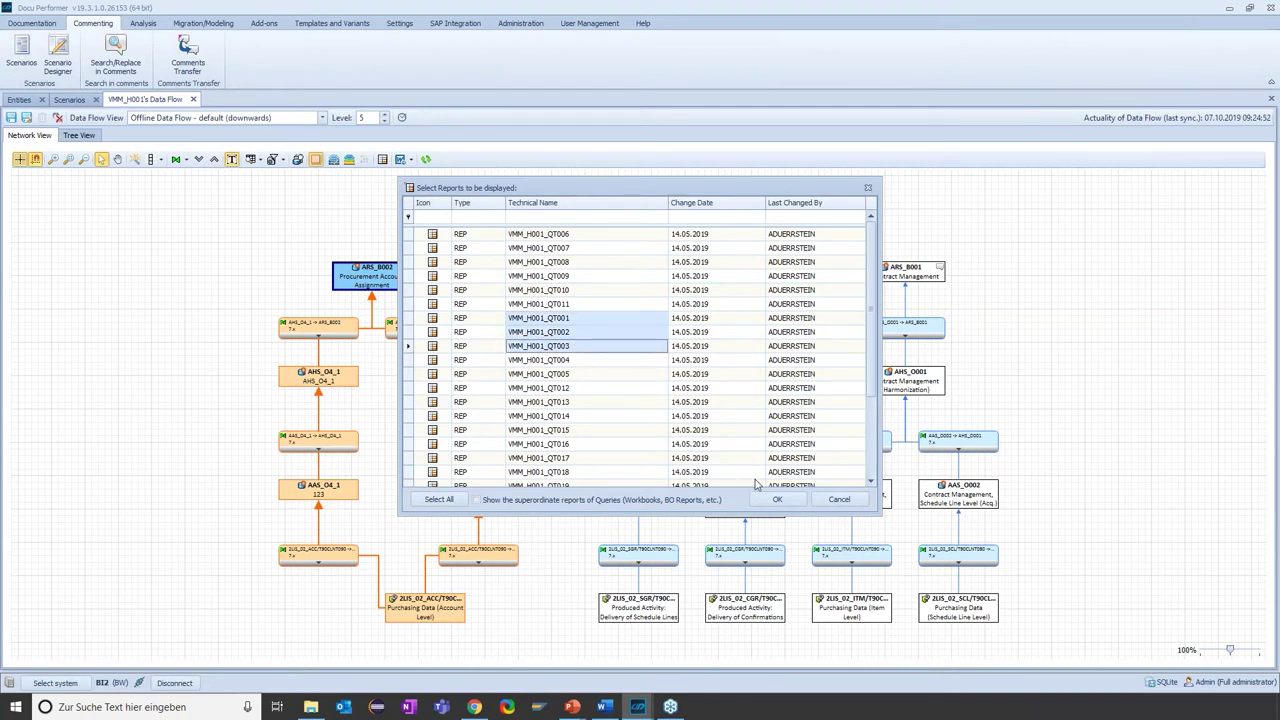
left_click(788, 500)
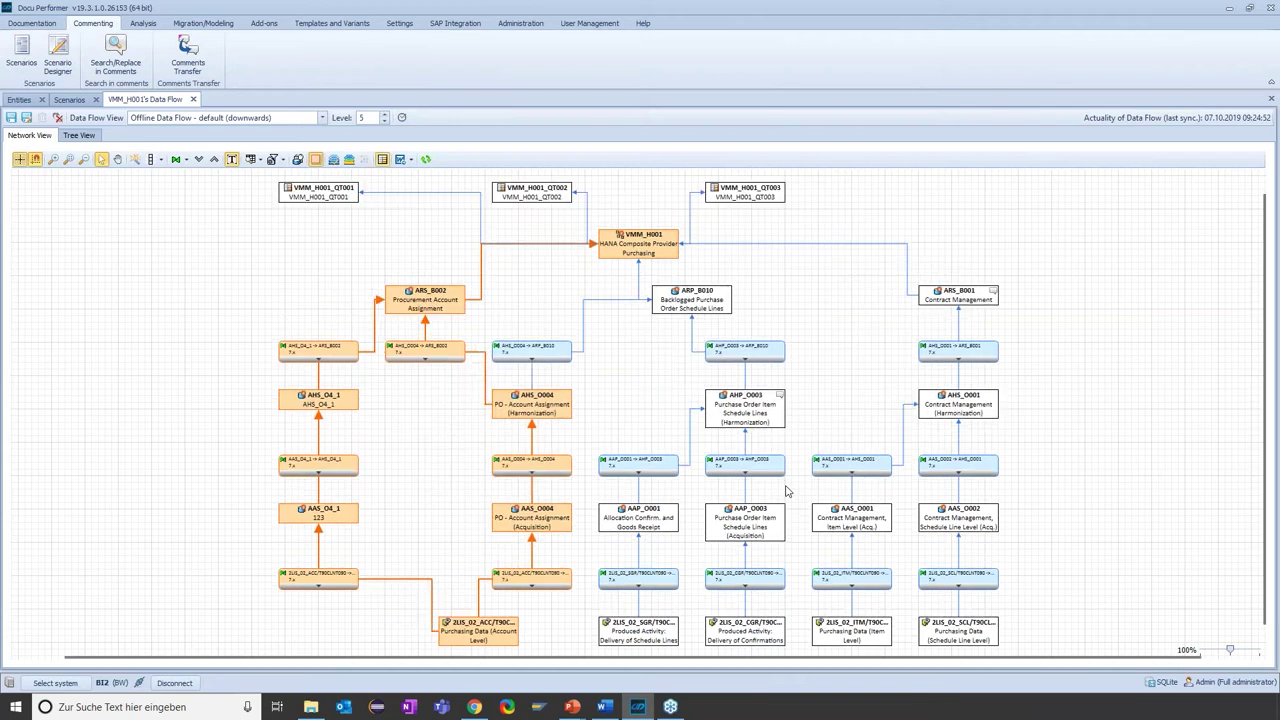
left_click(652, 241)
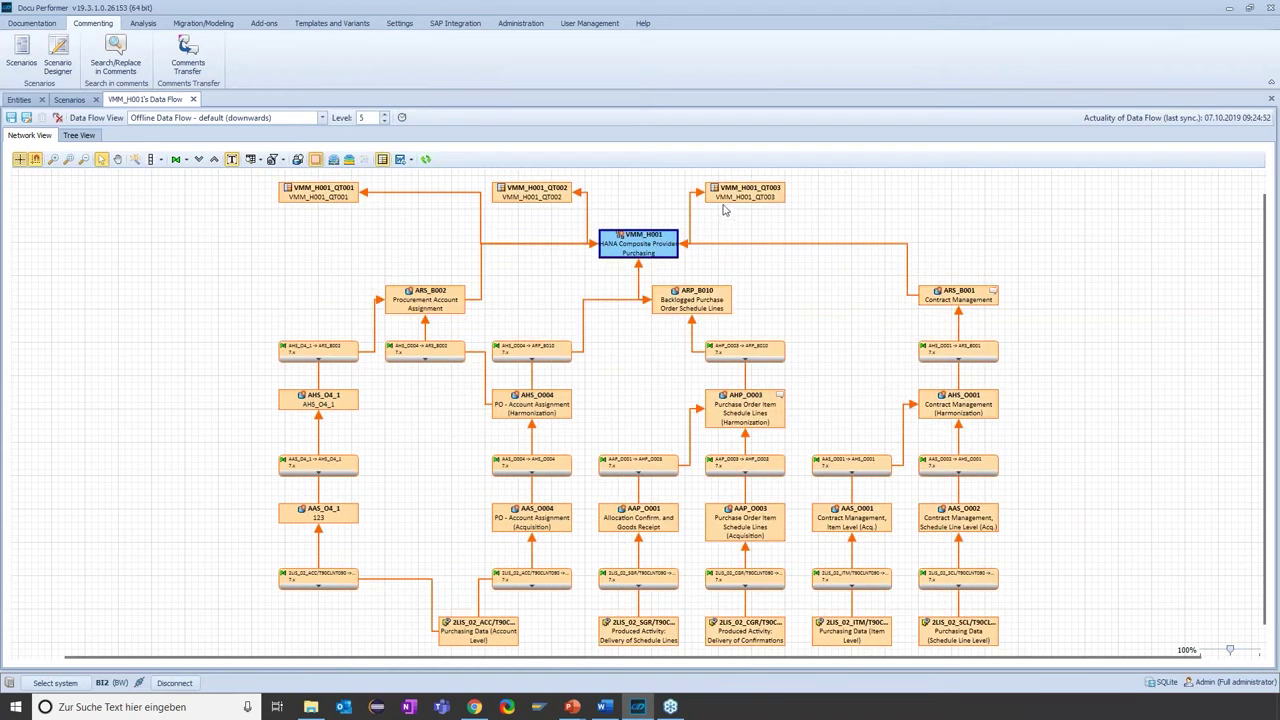
left_click(756, 222)
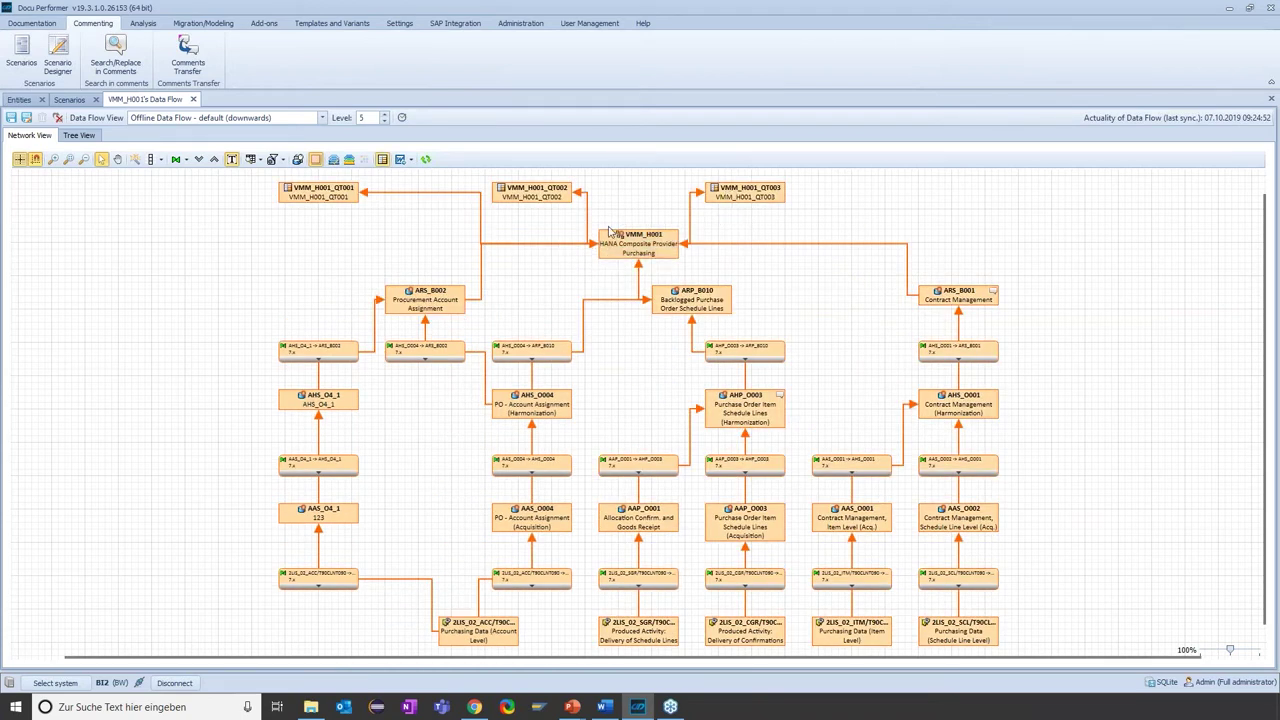
Assign the queries VMM_H001_QT001, VMM_H001_QT002 and VMM_H001_QT003 together to the scenario SCENARIO DATA MODEL.
left_click(738, 195)
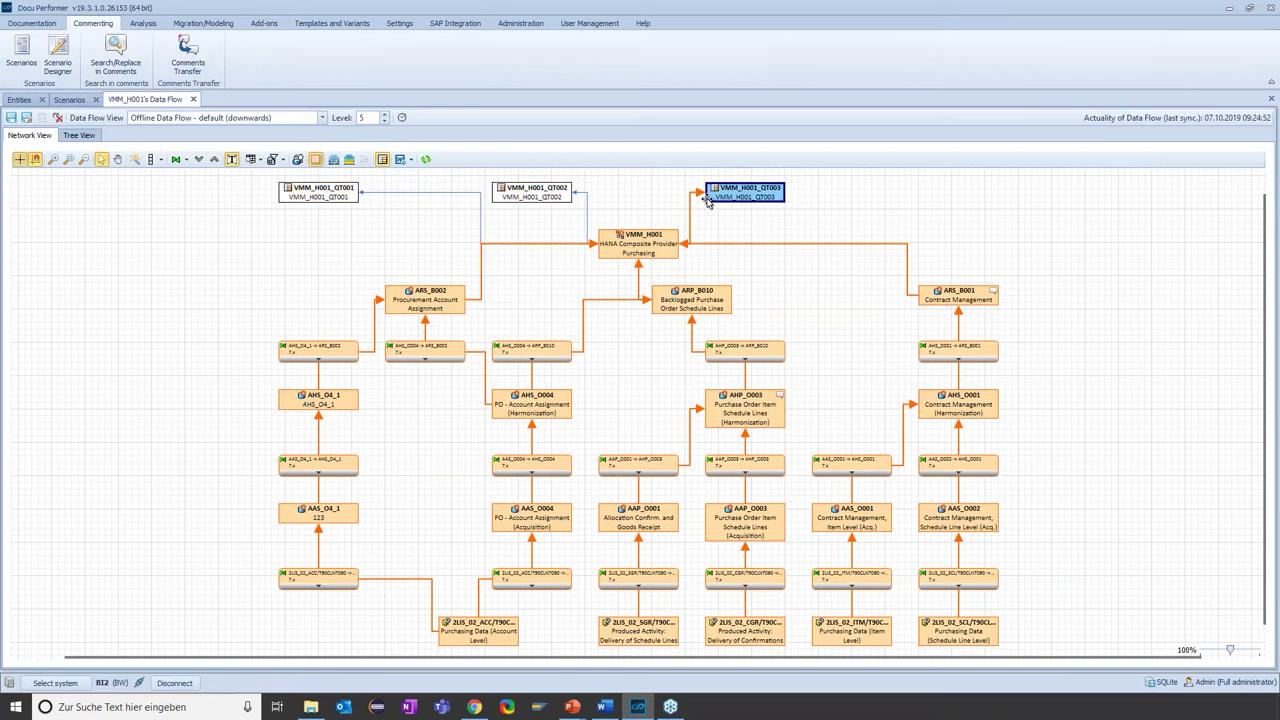
left_click(545, 197, "ctrl")
left_click(325, 195, "ctrl")
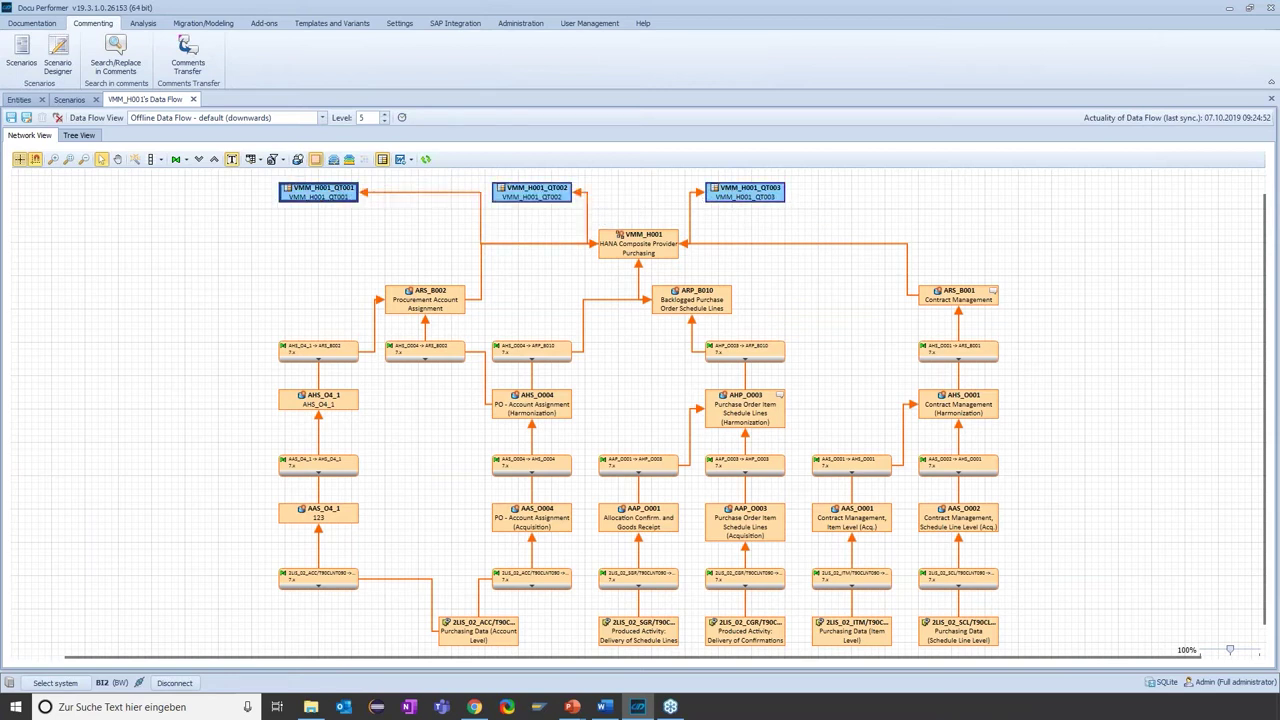
right_click(328, 196)
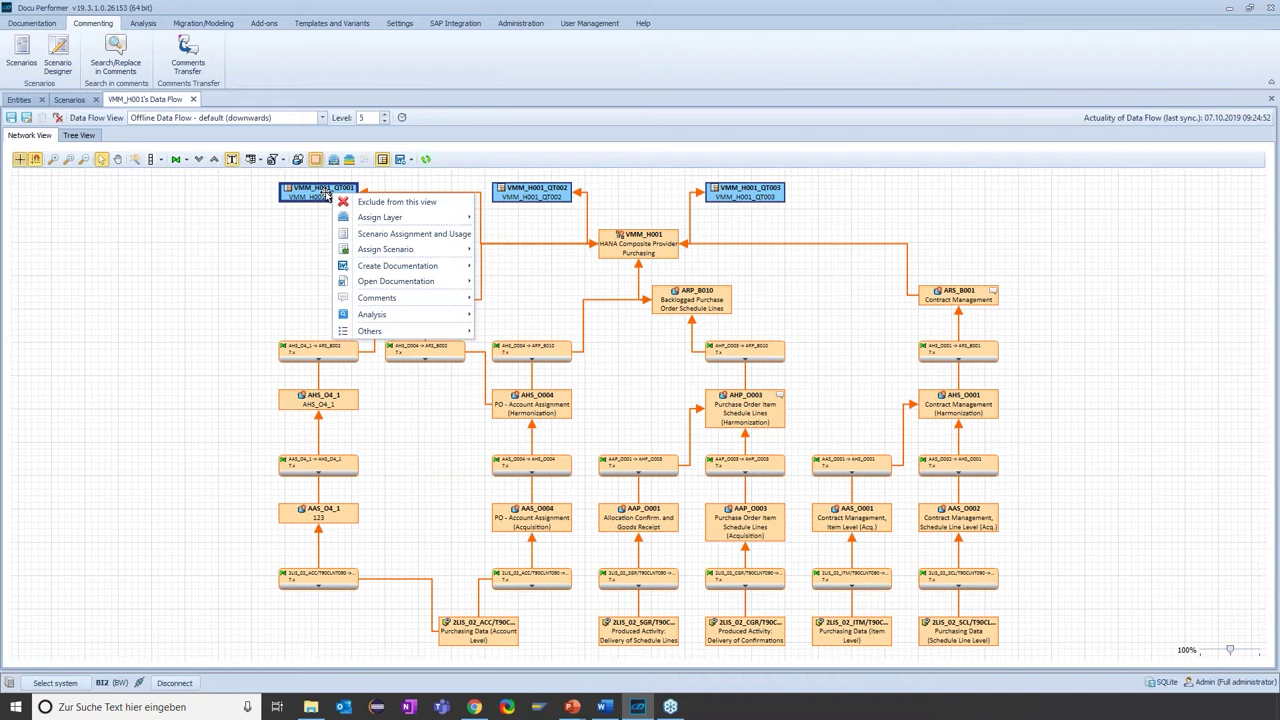
key("Escape")
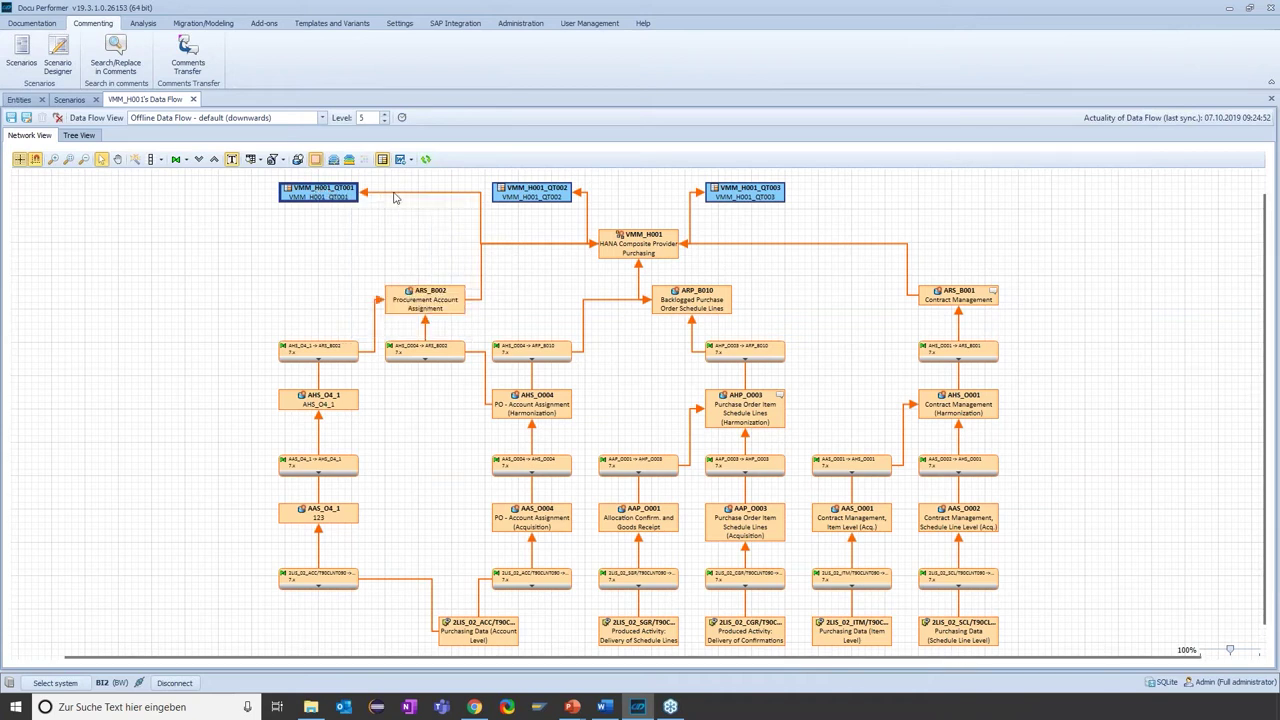
right_click(337, 192)
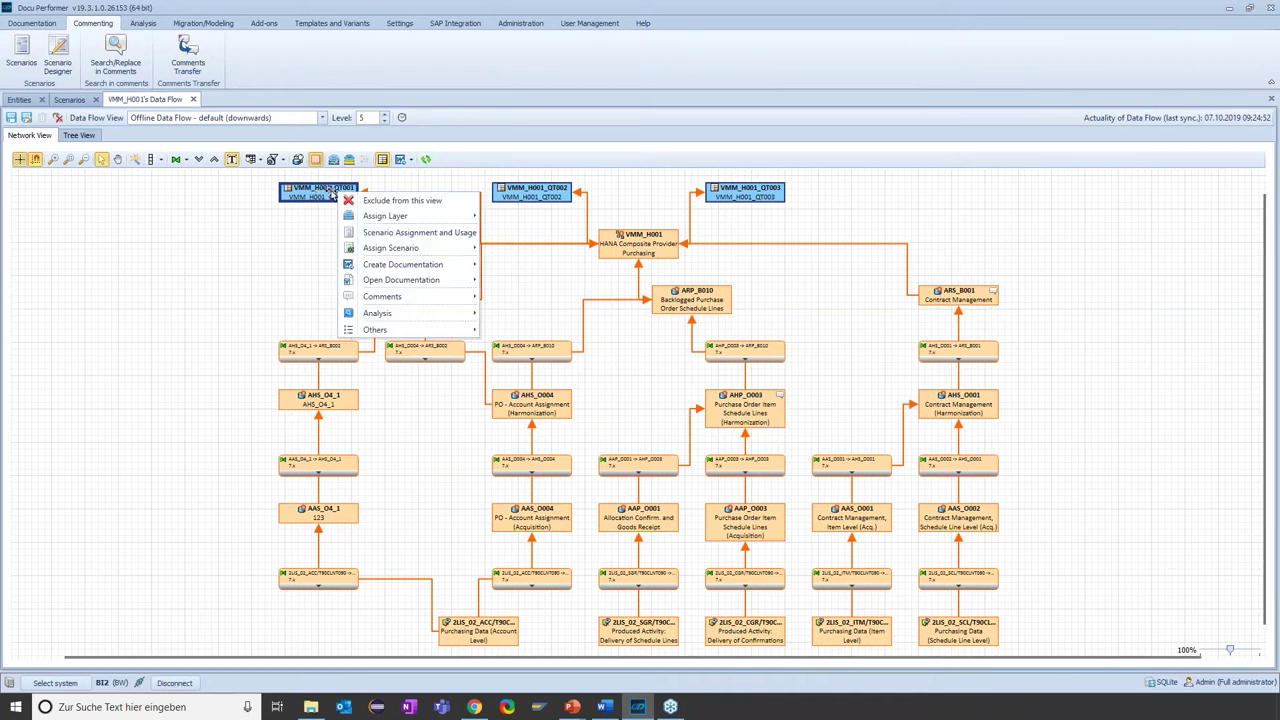
left_click(422, 237)
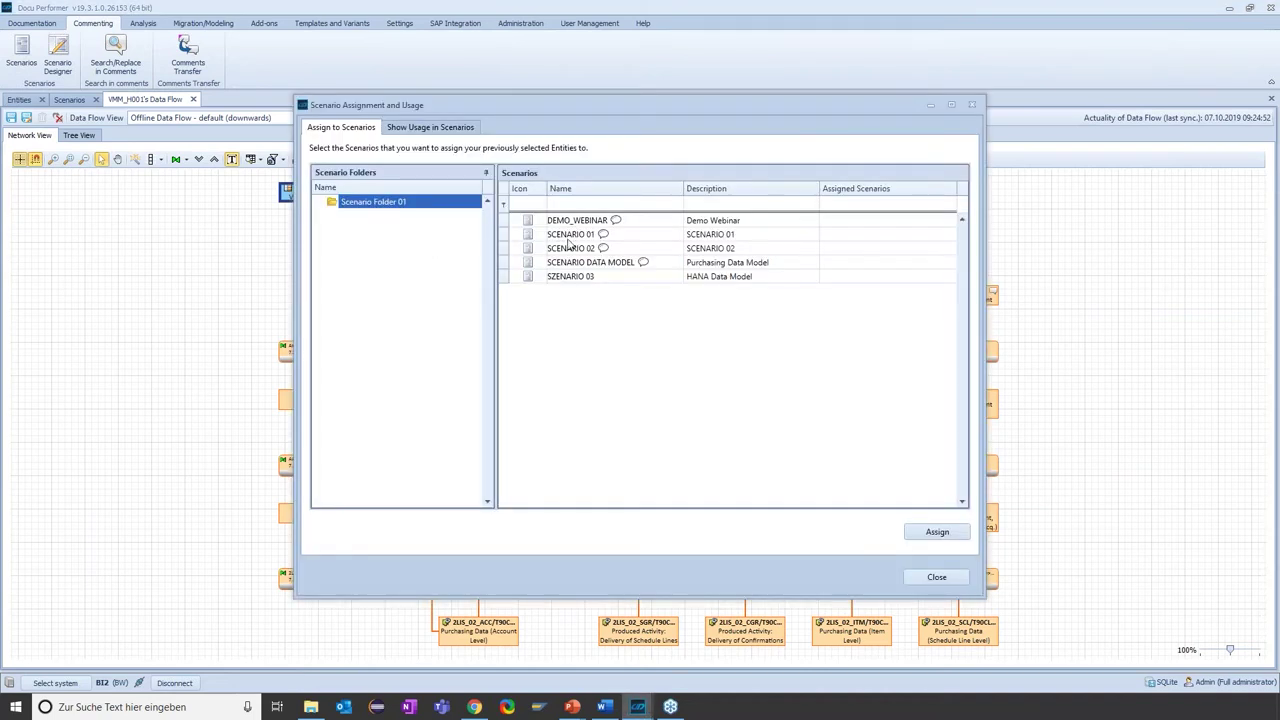
left_click(580, 263)
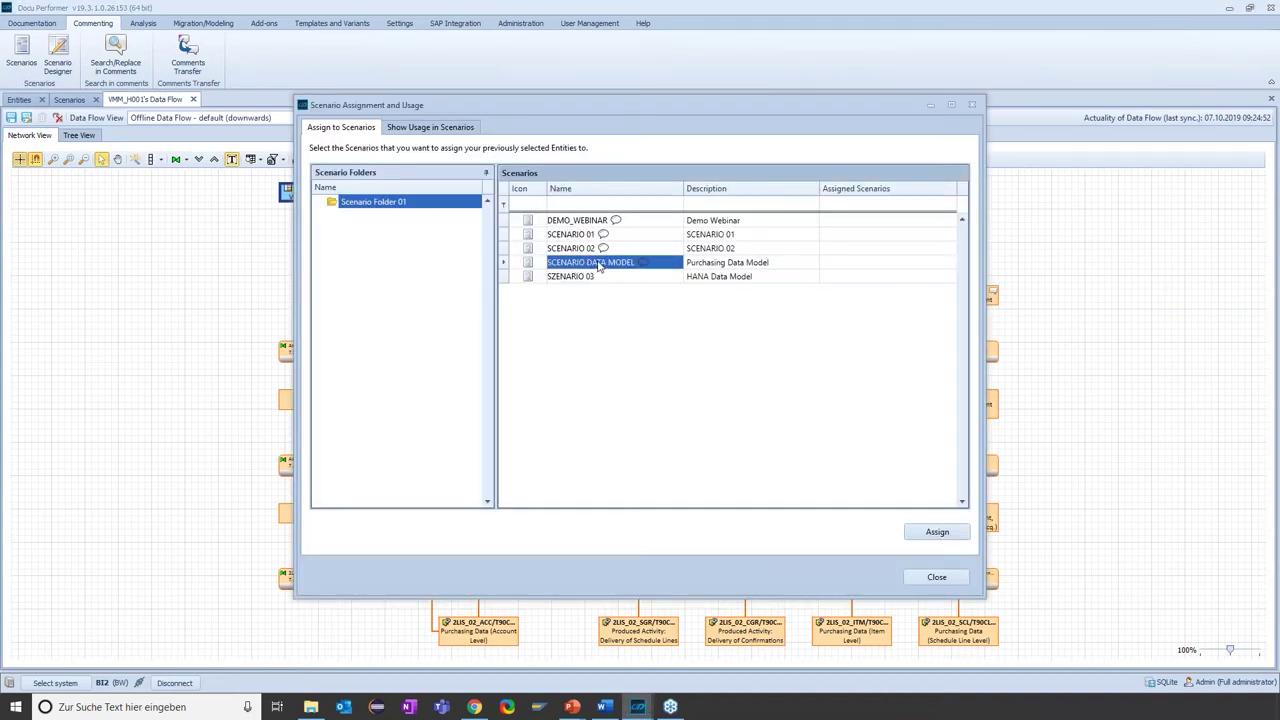
left_click(930, 531)
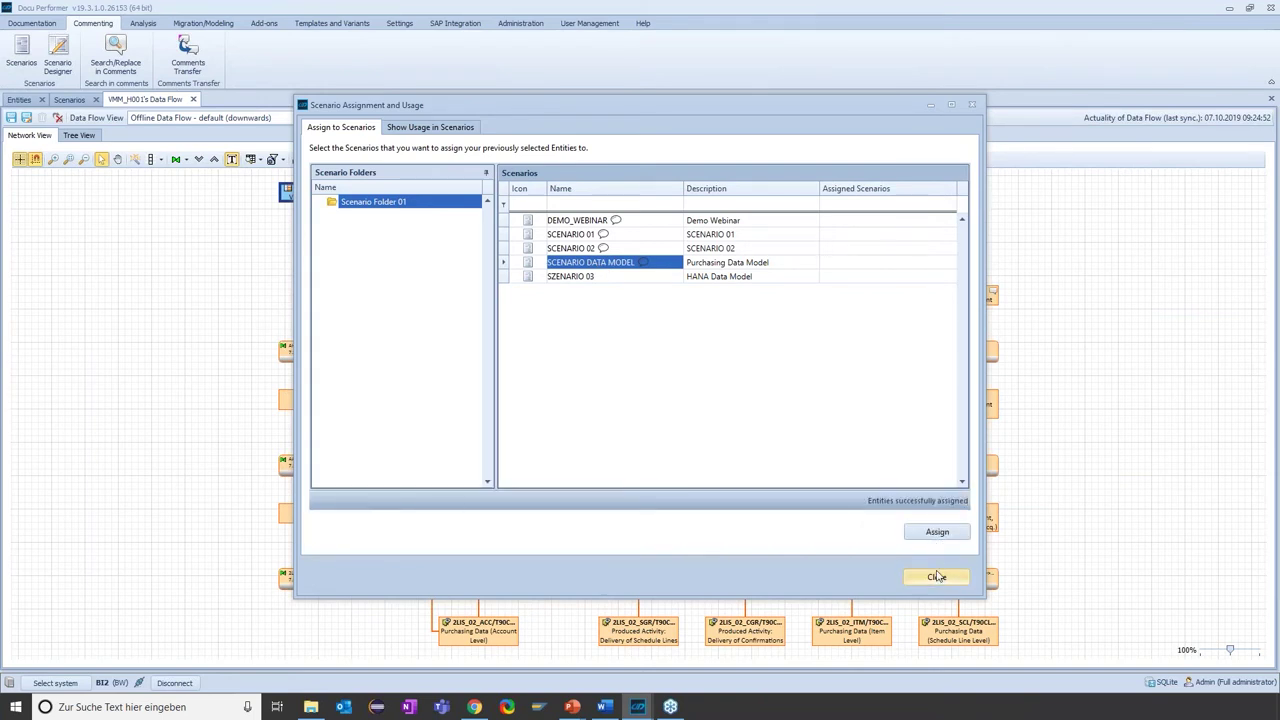
left_click(936, 576)
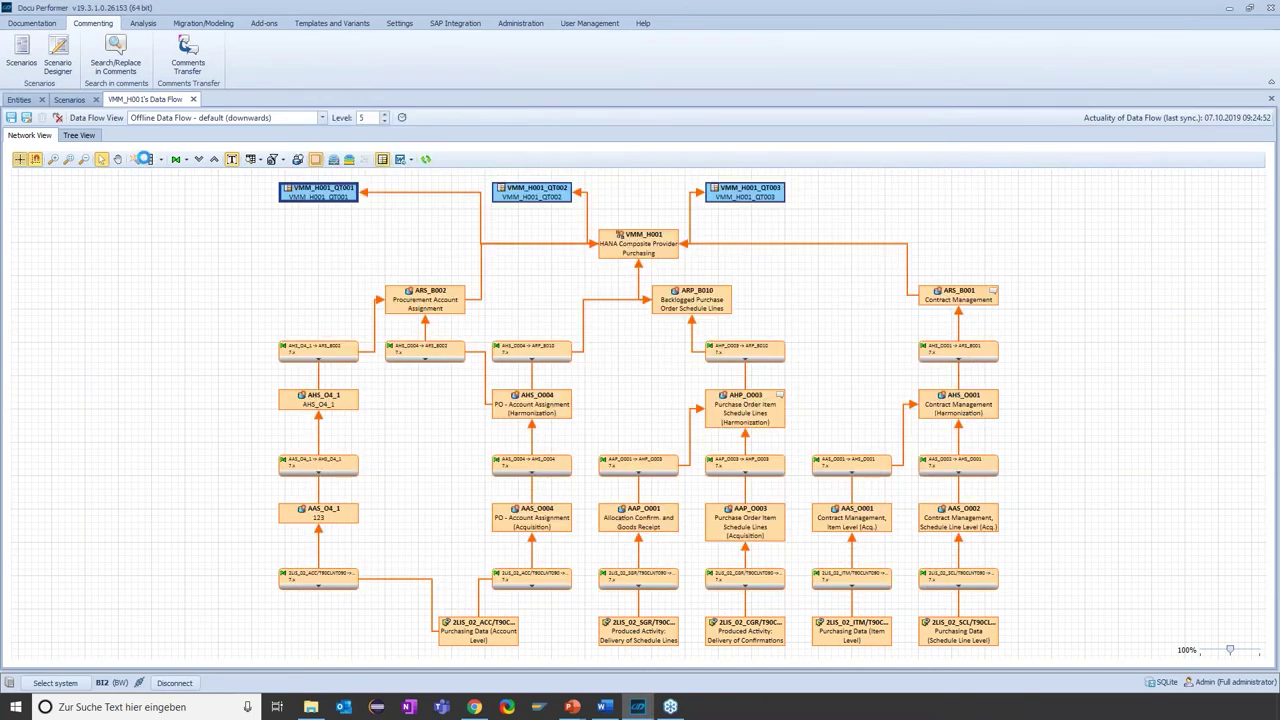
Open the structure of SCENARIO DATA MODEL and check the three VMM_H001 queries listed under its Queries section.
left_click(72, 101)
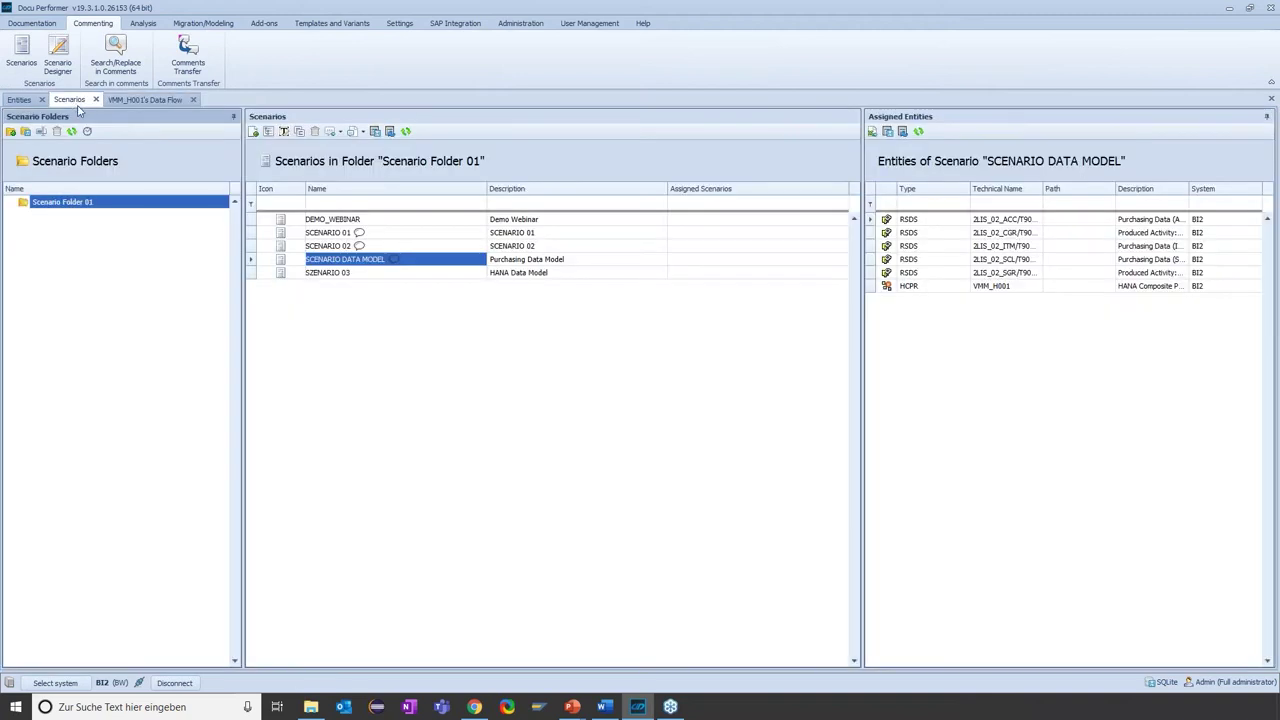
double_click(340, 263)
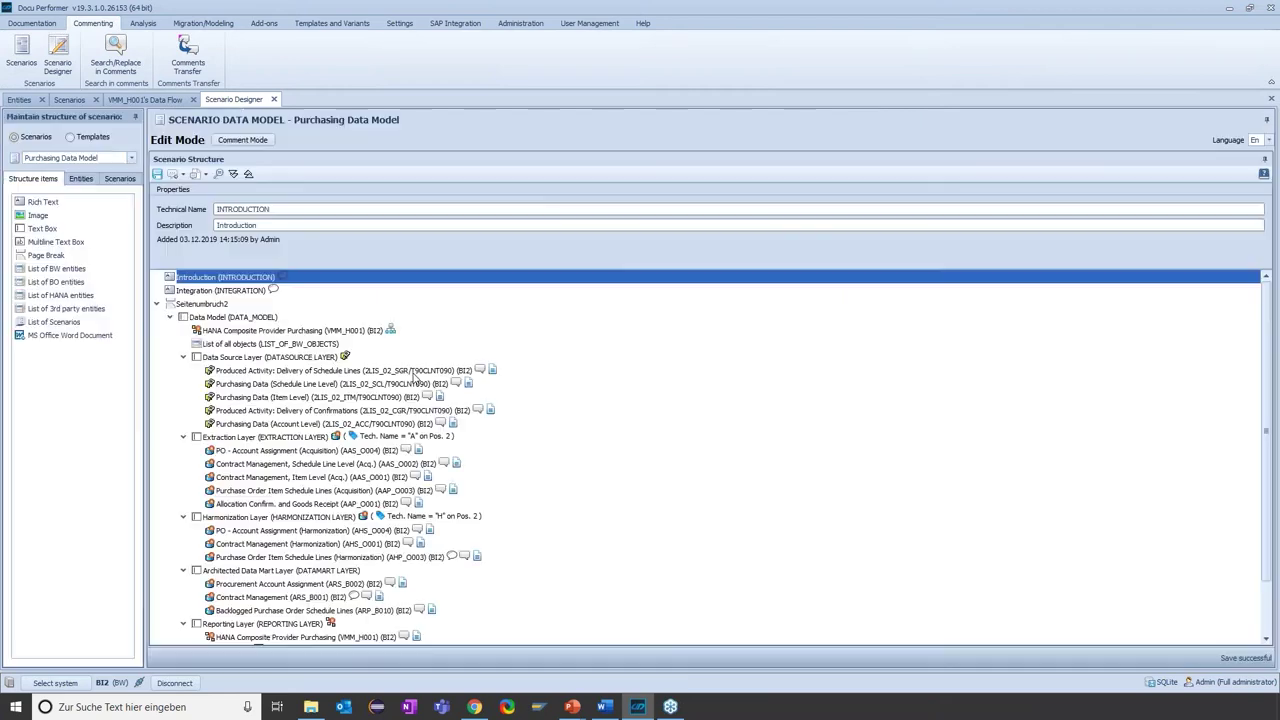
left_click(318, 384)
scroll(290, 600, "down", 1)
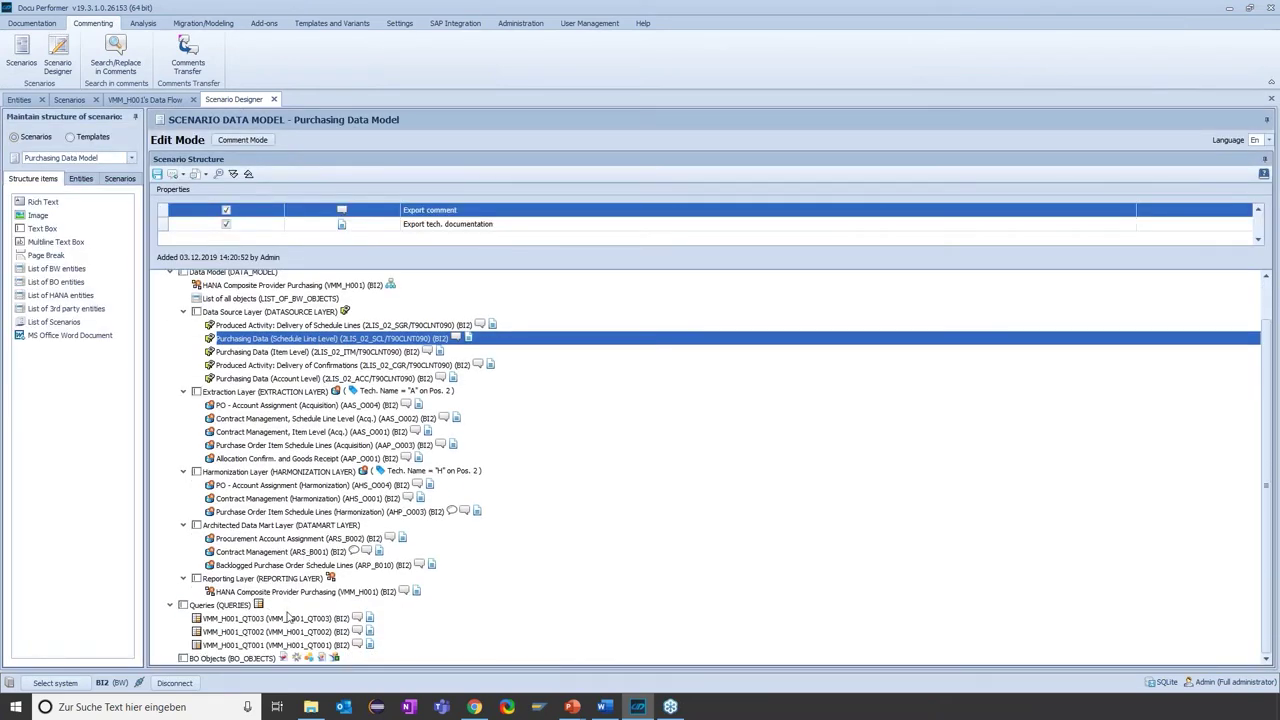
left_click(288, 618)
left_click(286, 631)
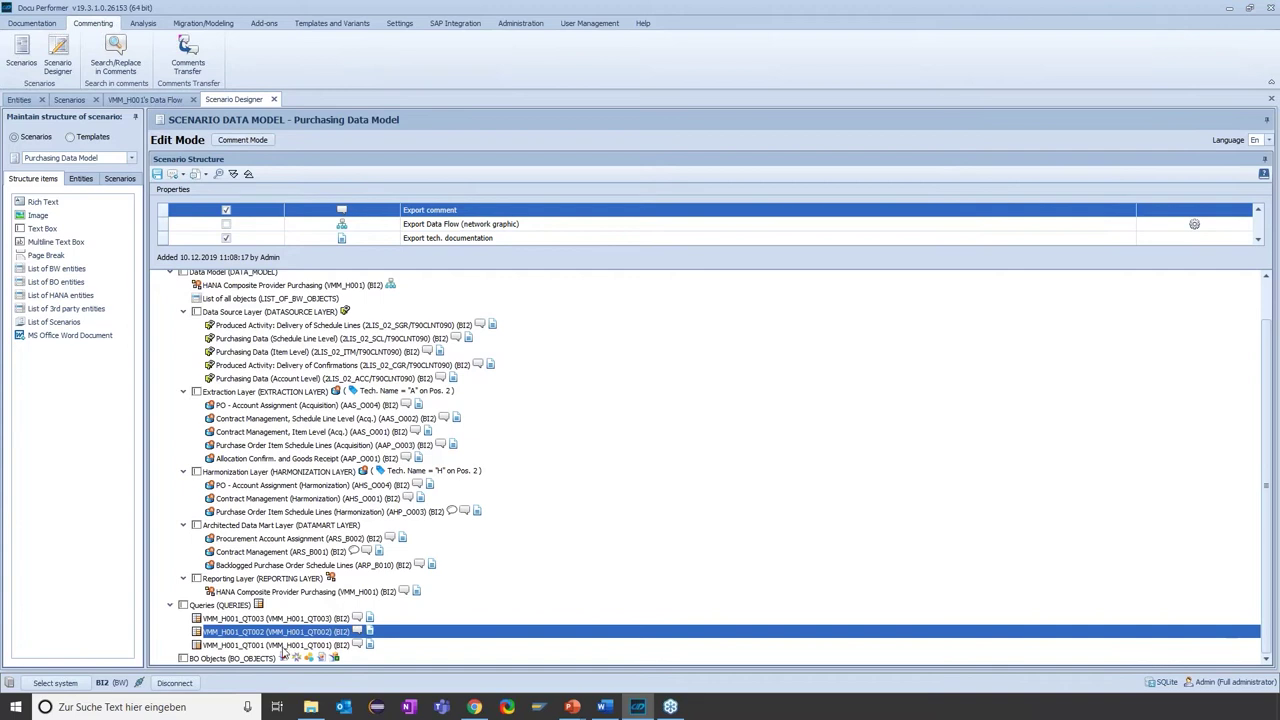
left_click(282, 645)
left_click(270, 632)
left_click(271, 621)
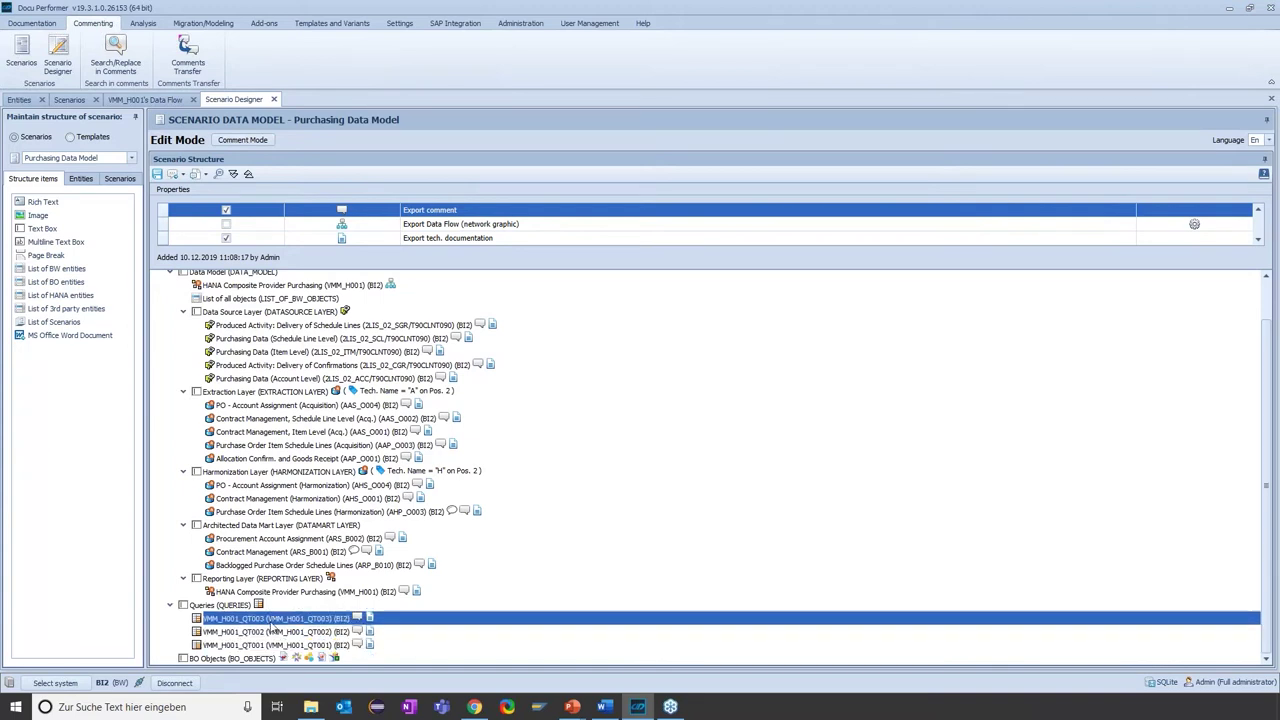
left_click(266, 604)
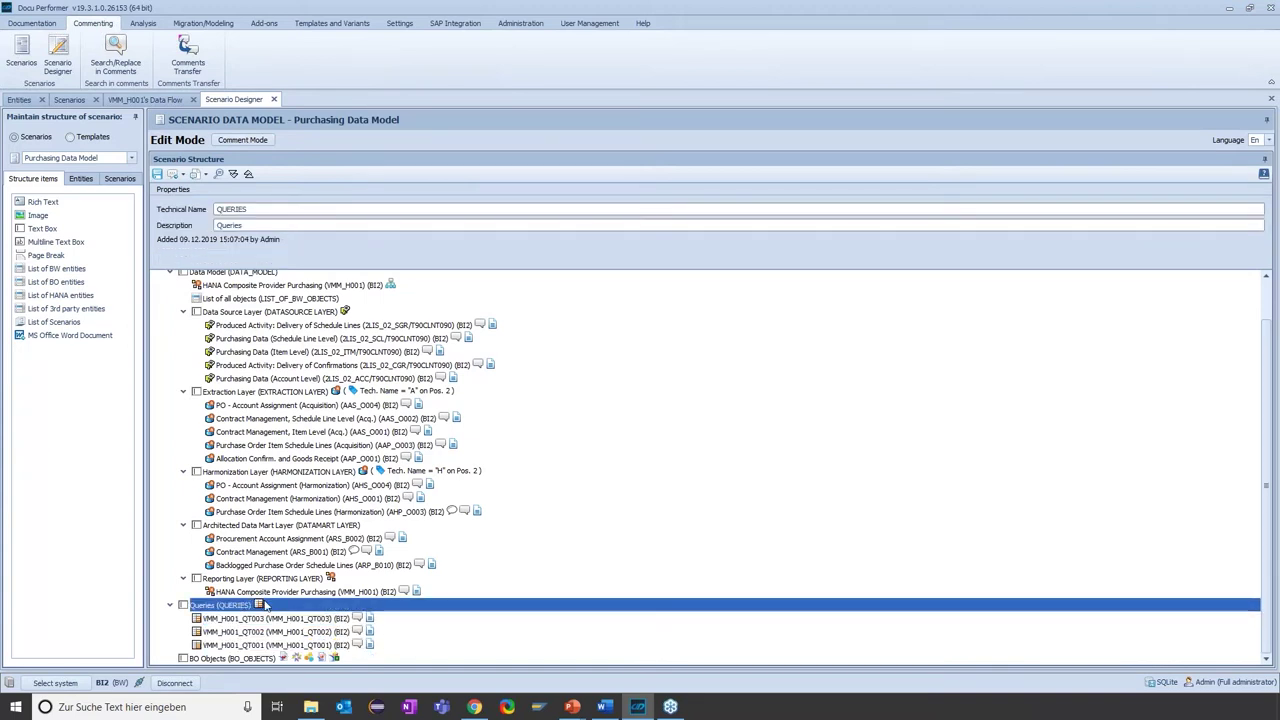
Review the entities under the Data Mart, Harmonization, Extraction and Data Source layers of the scenario structure.
left_click(266, 566)
left_click(267, 552)
left_click(268, 539)
left_click(267, 525)
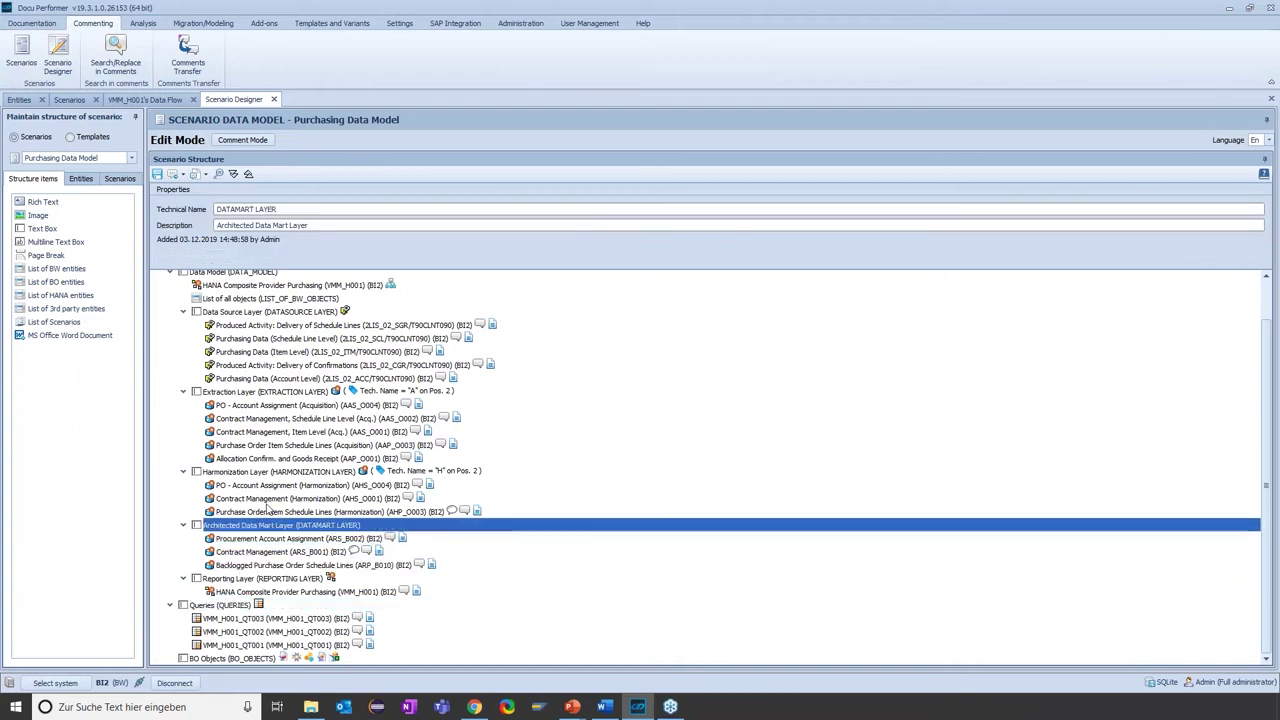
left_click(268, 502)
left_click(261, 448)
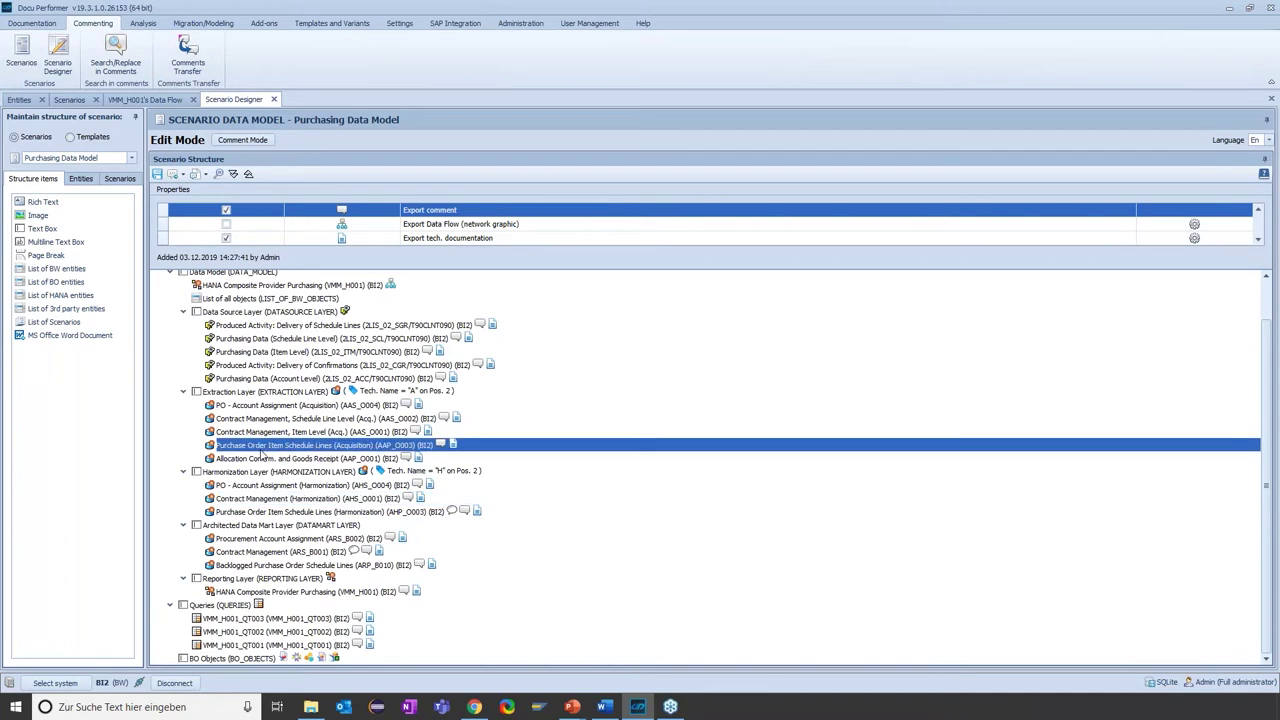
left_click(250, 328)
left_click(249, 340)
left_click(249, 353)
left_click(249, 366)
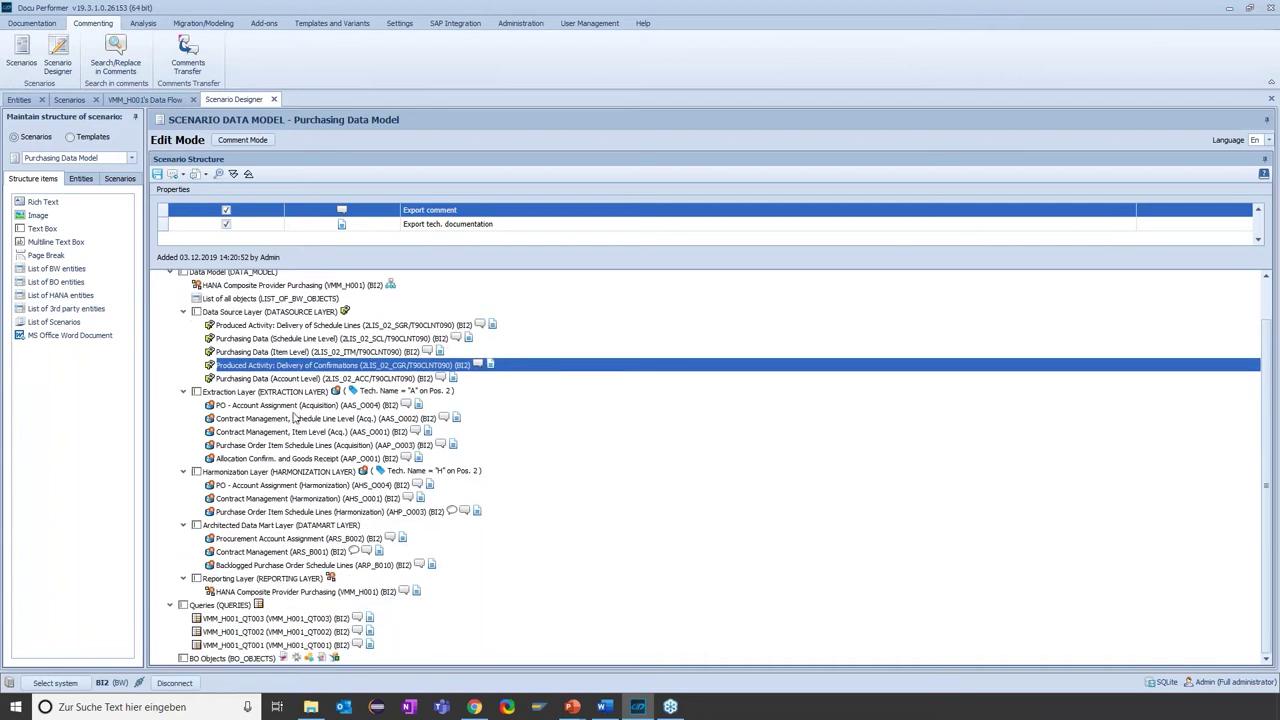
scroll(275, 465, "up", 1)
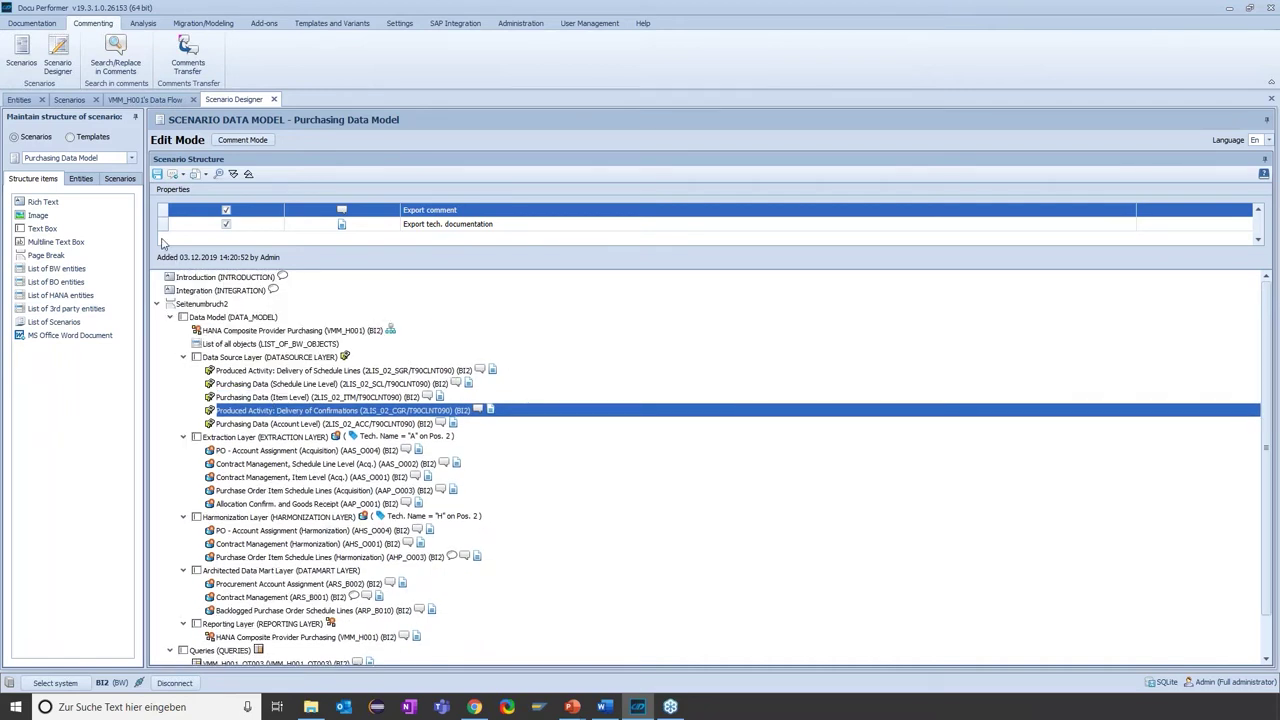
Open the scenario's docx export settings, try the Business standard documentation variant and switch back to IT standard documentation.
left_click(183, 175)
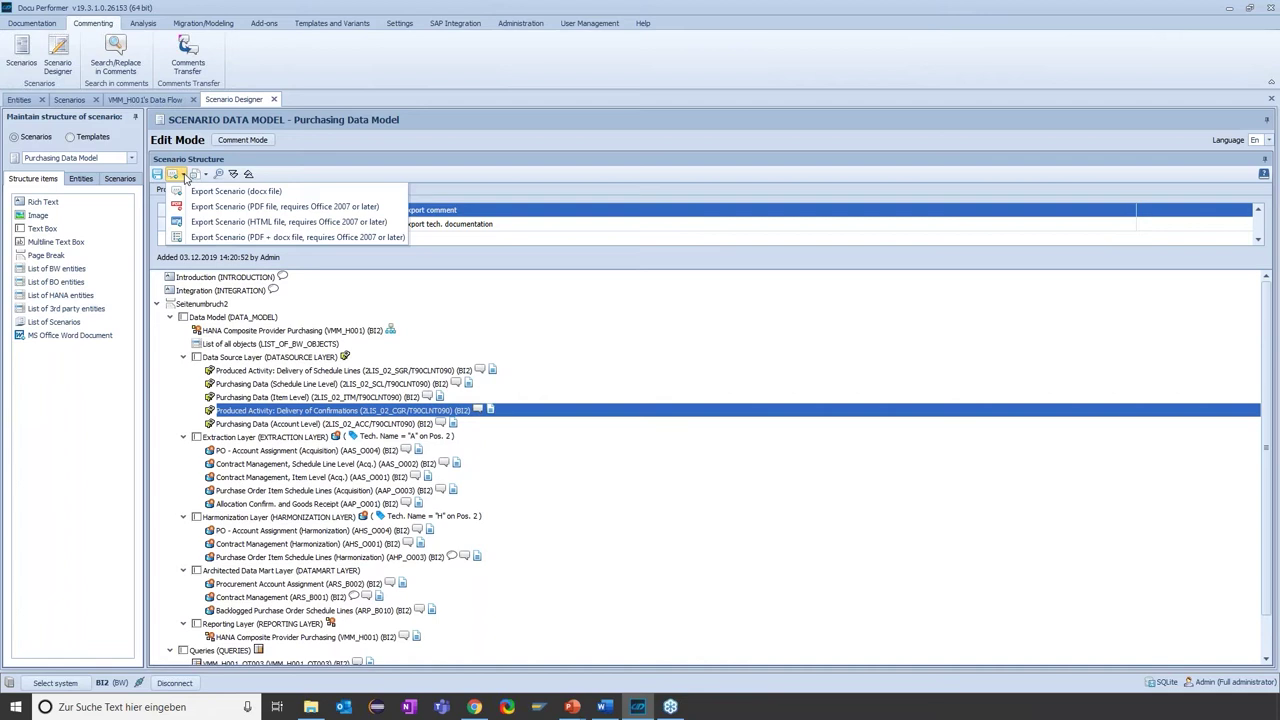
left_click(207, 192)
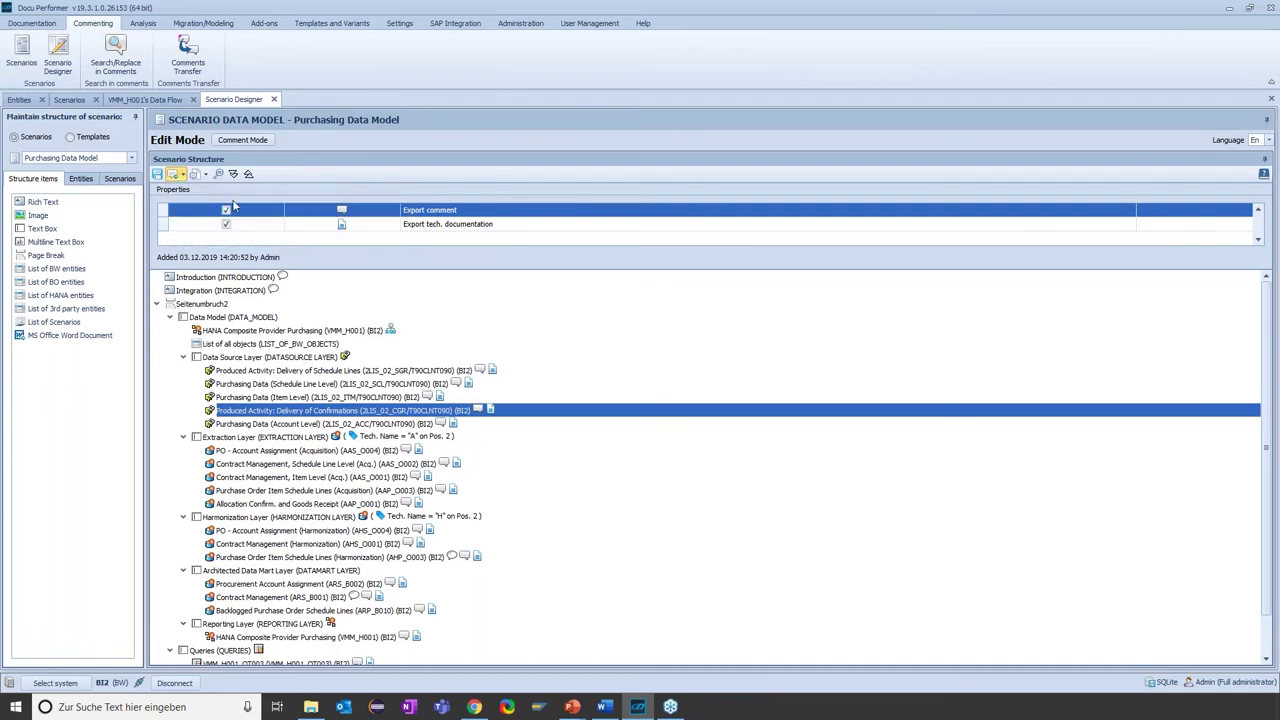
left_click_drag(566, 258, 413, 248)
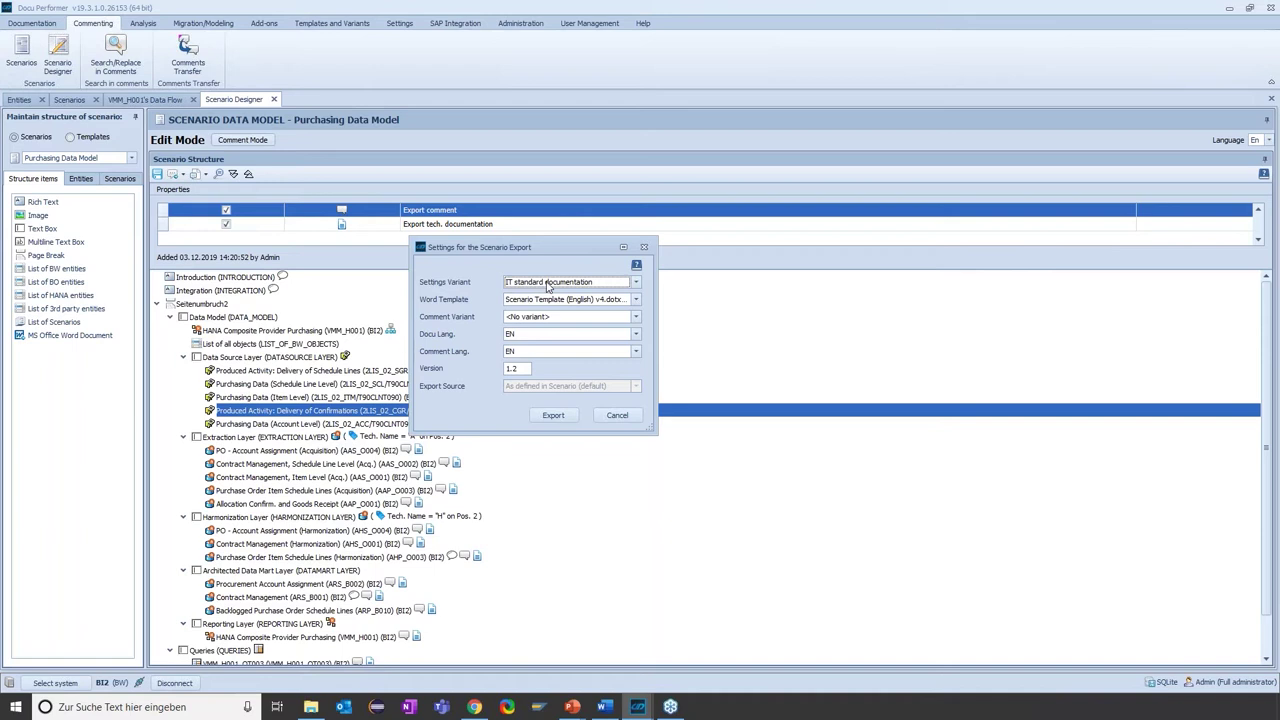
left_click(618, 286)
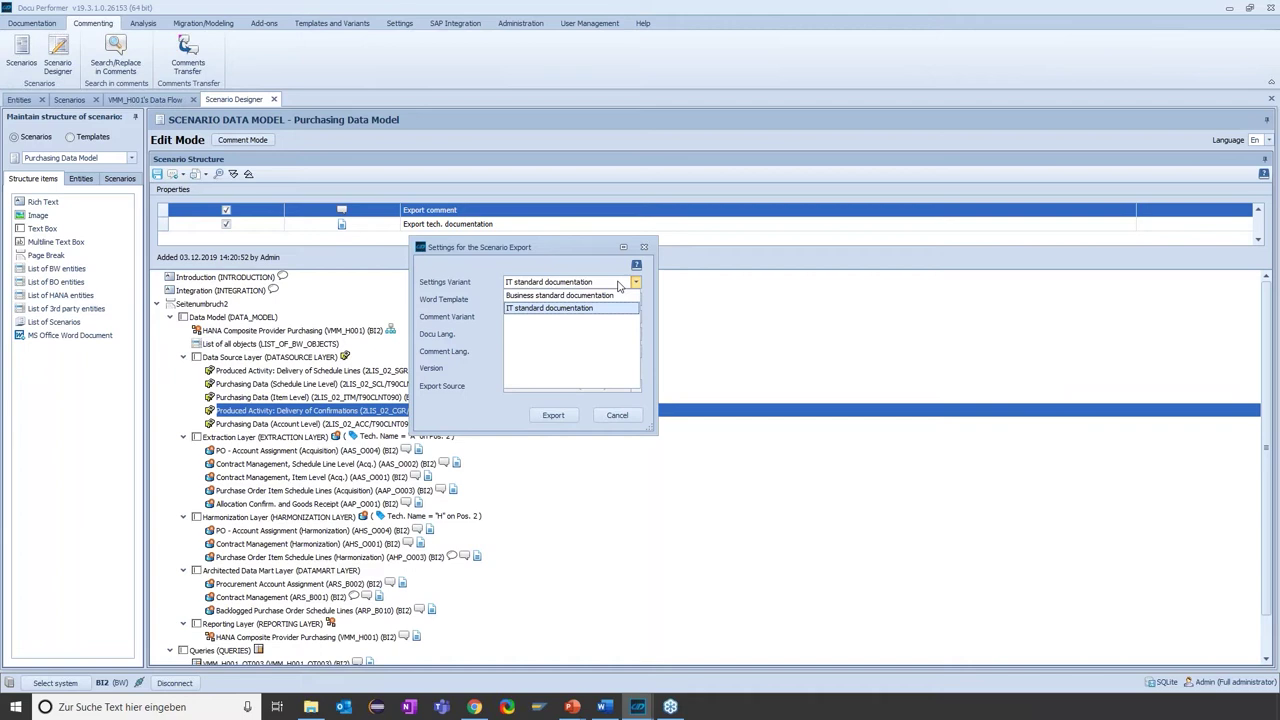
left_click(582, 296)
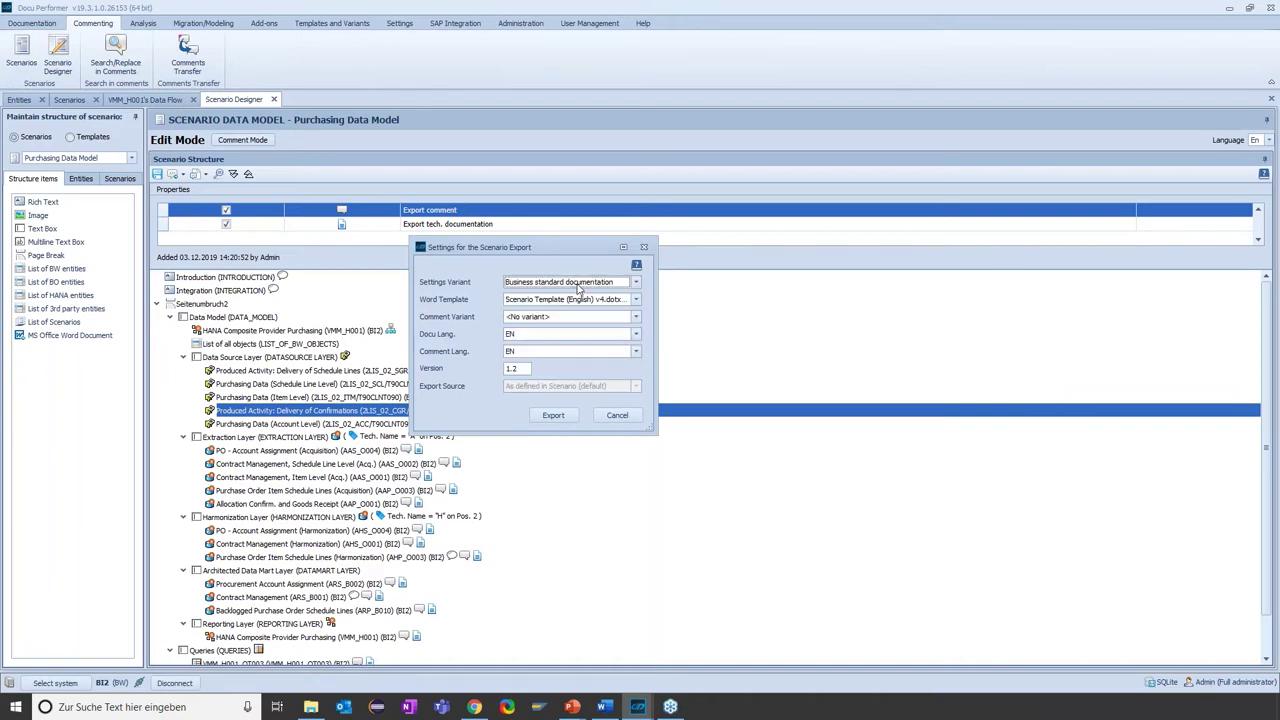
left_click(578, 289)
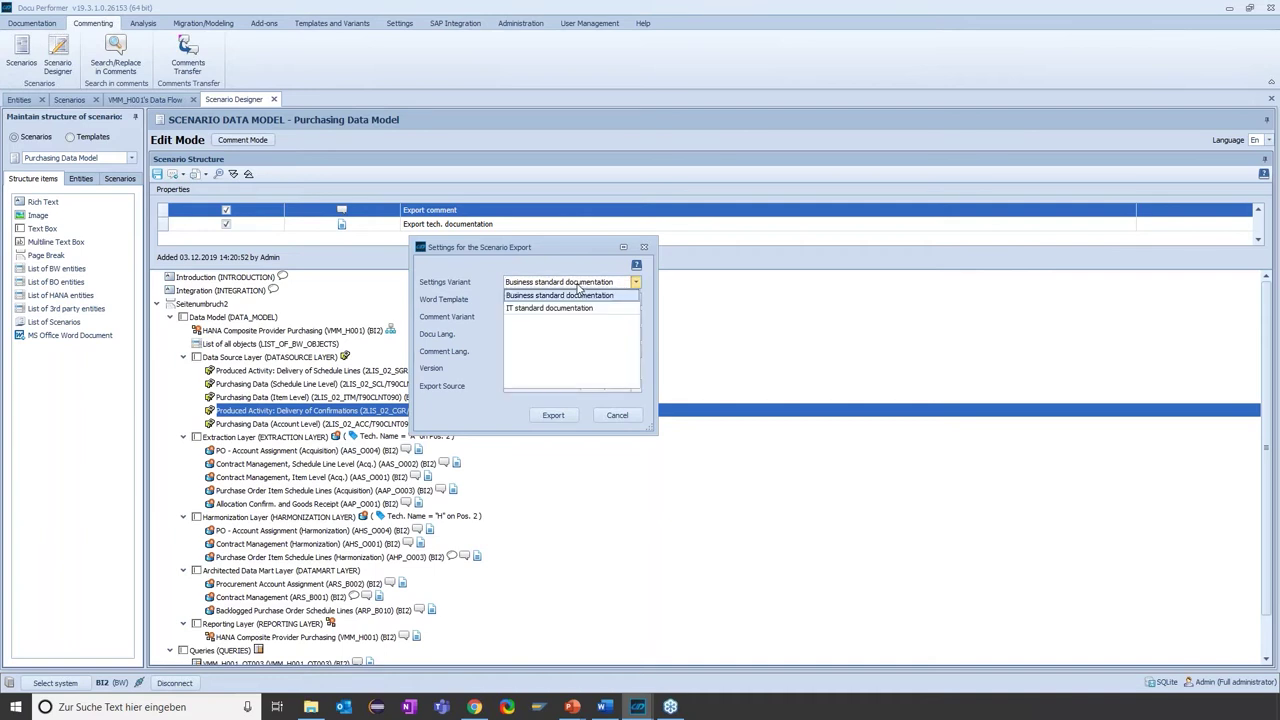
left_click(580, 308)
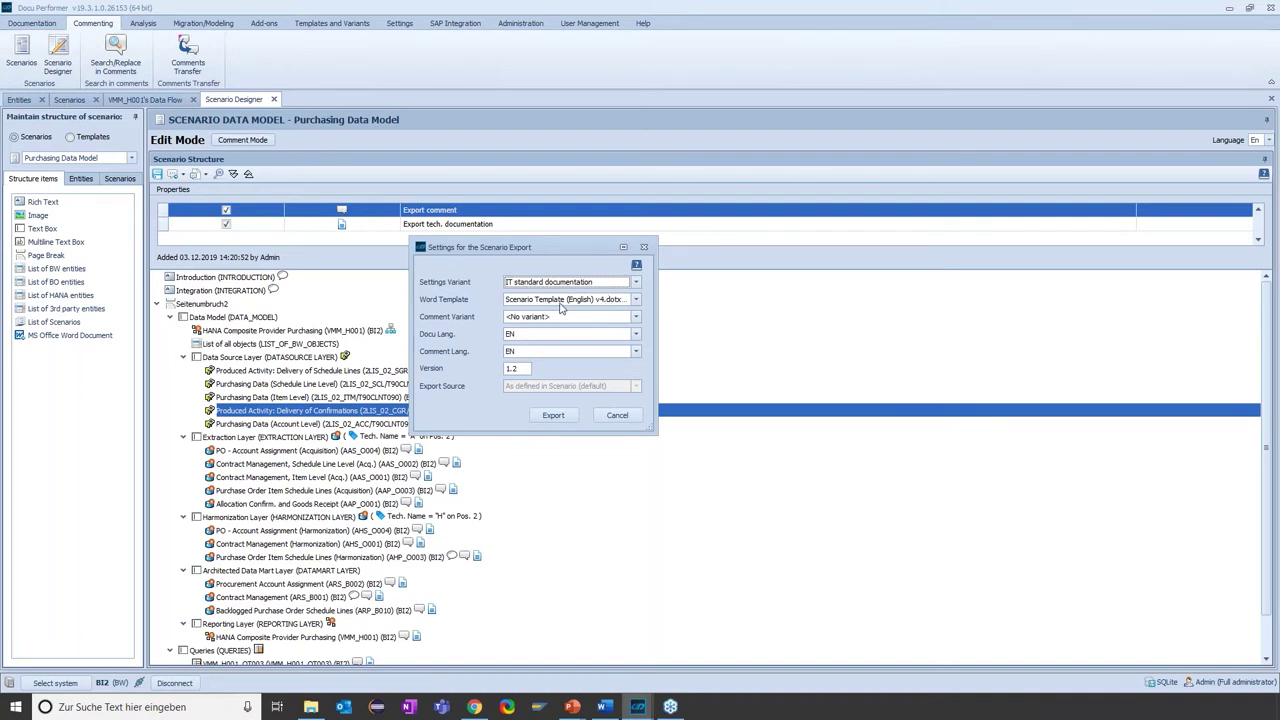
Choose Technical Comments as the export's comment variant, check the version field and cancel the export.
left_click(538, 318)
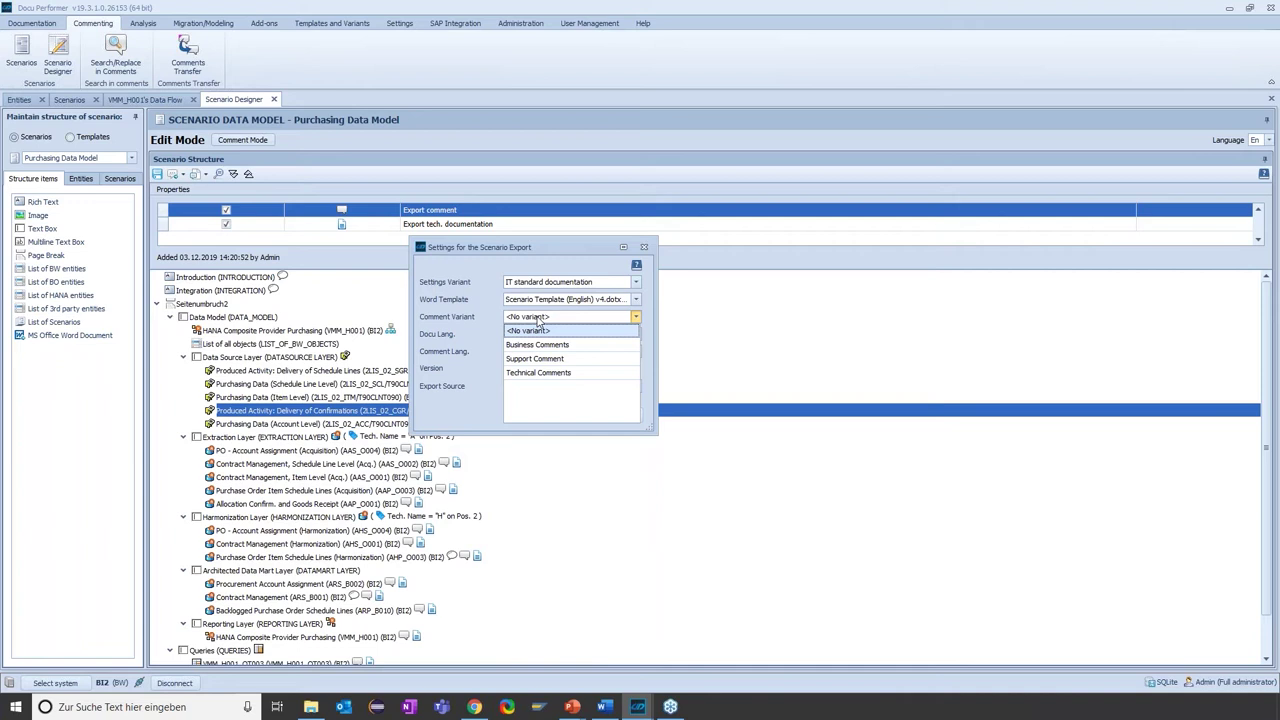
left_click(545, 373)
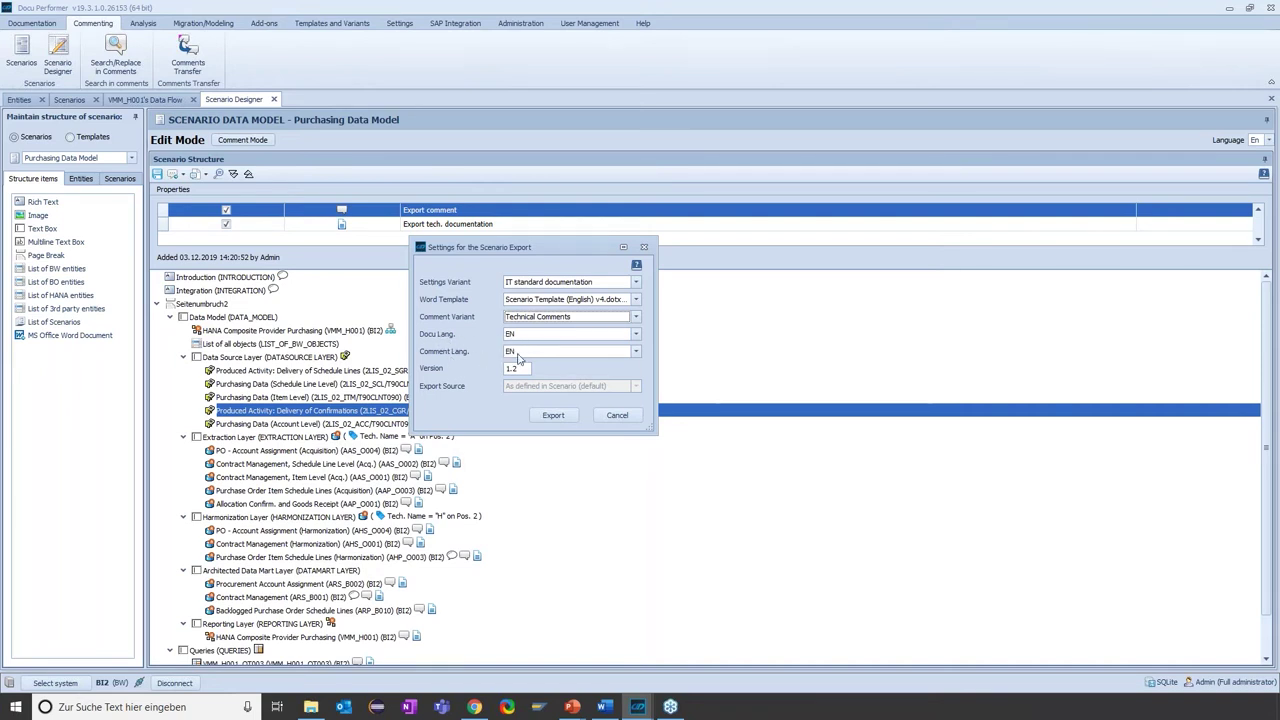
left_click(521, 369)
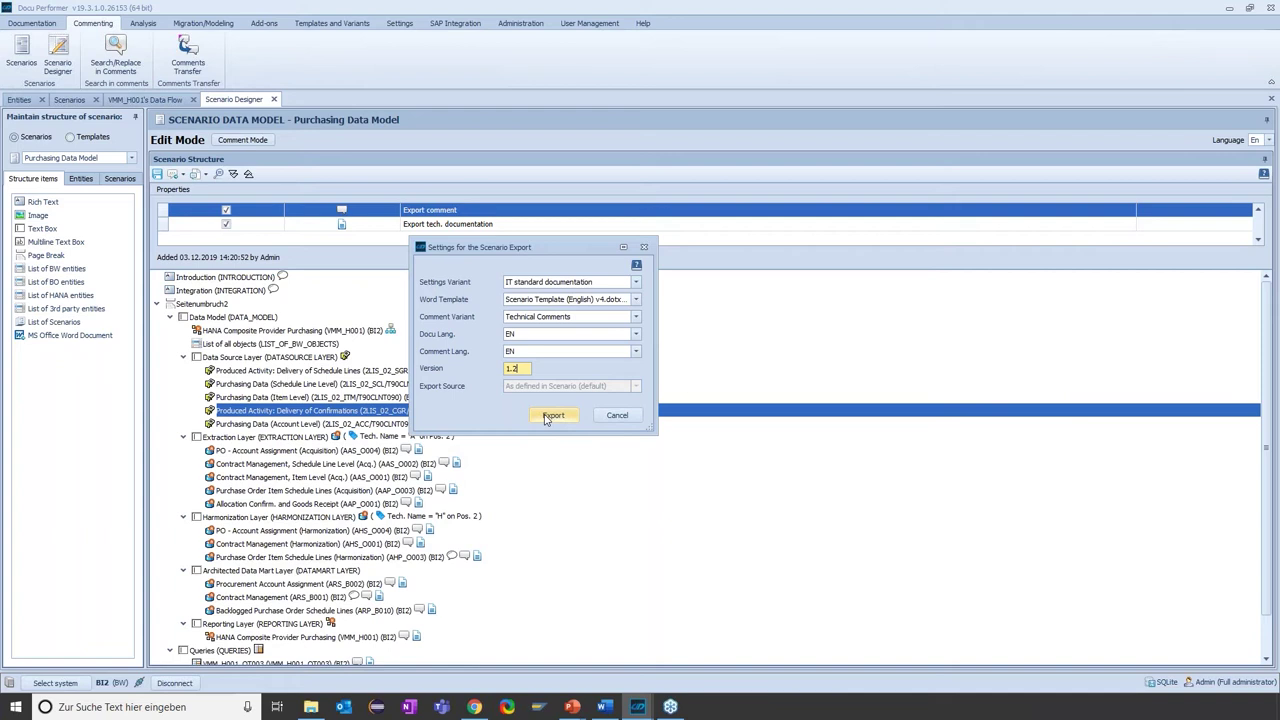
left_click(617, 415)
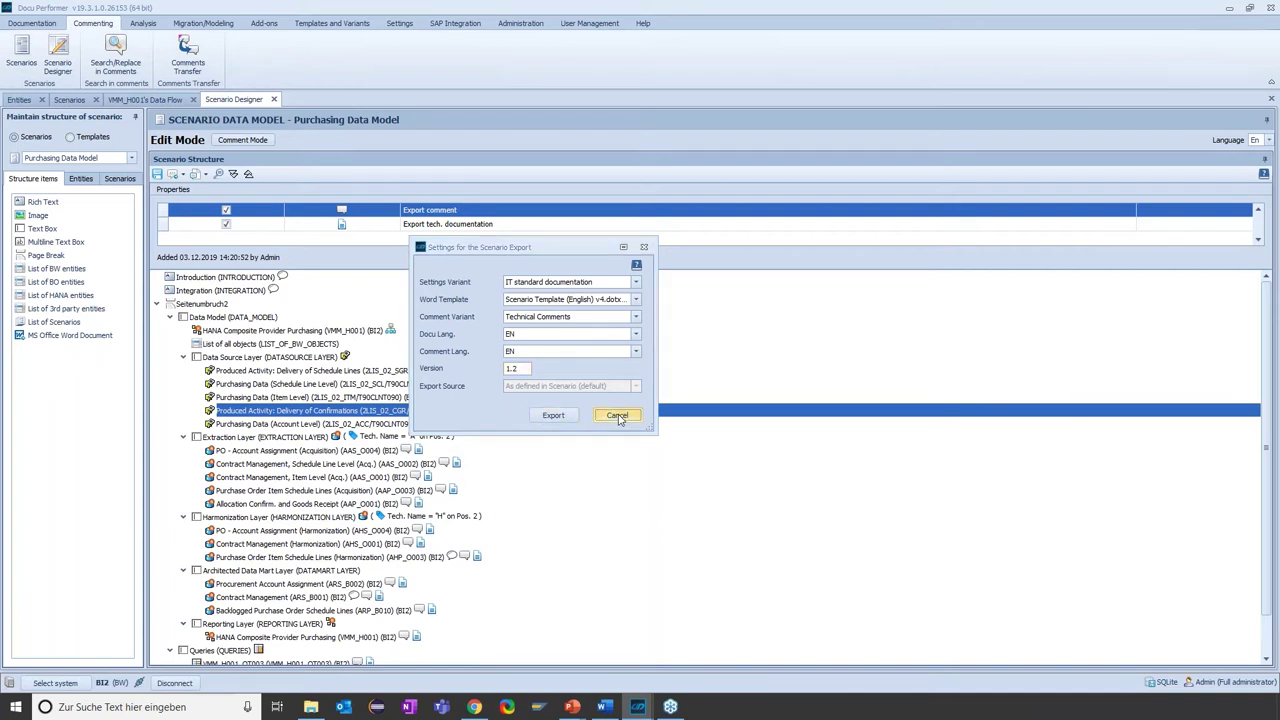
Switch to the exported scenario document in Word and review the cover page's title, version, settings variant and comment variant.
left_click(606, 707)
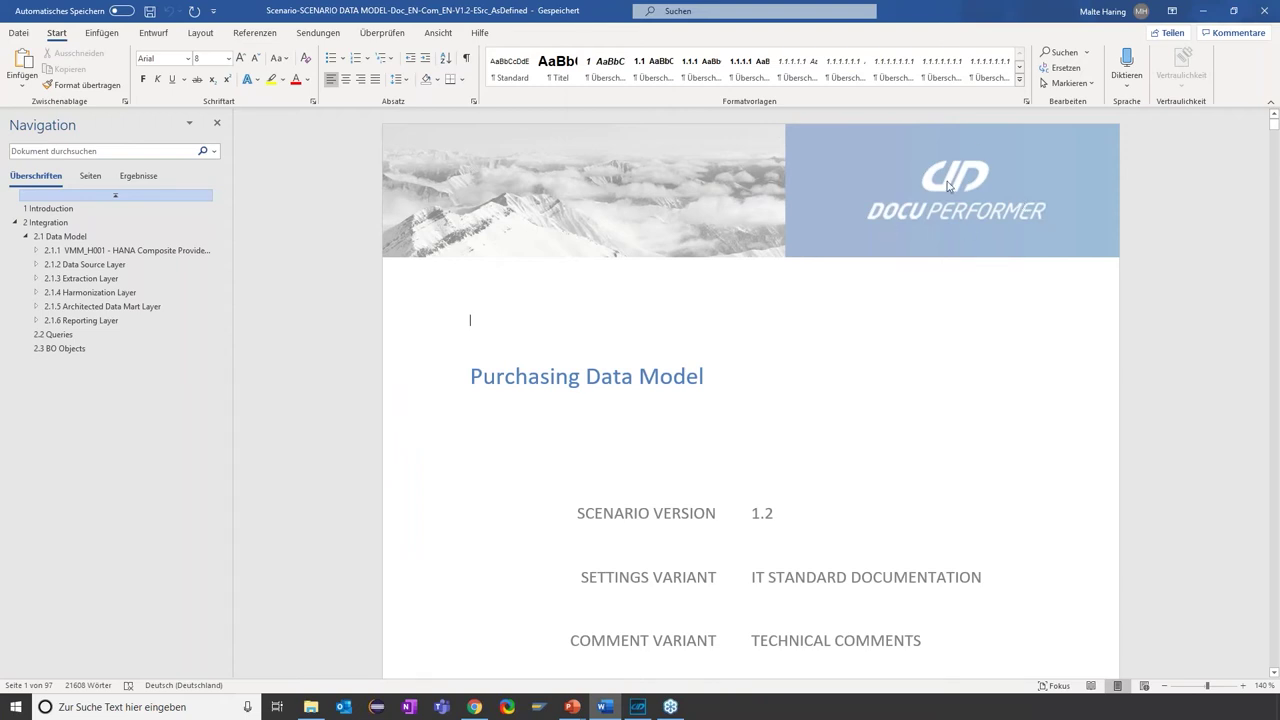
scroll(832, 277, "down", 3)
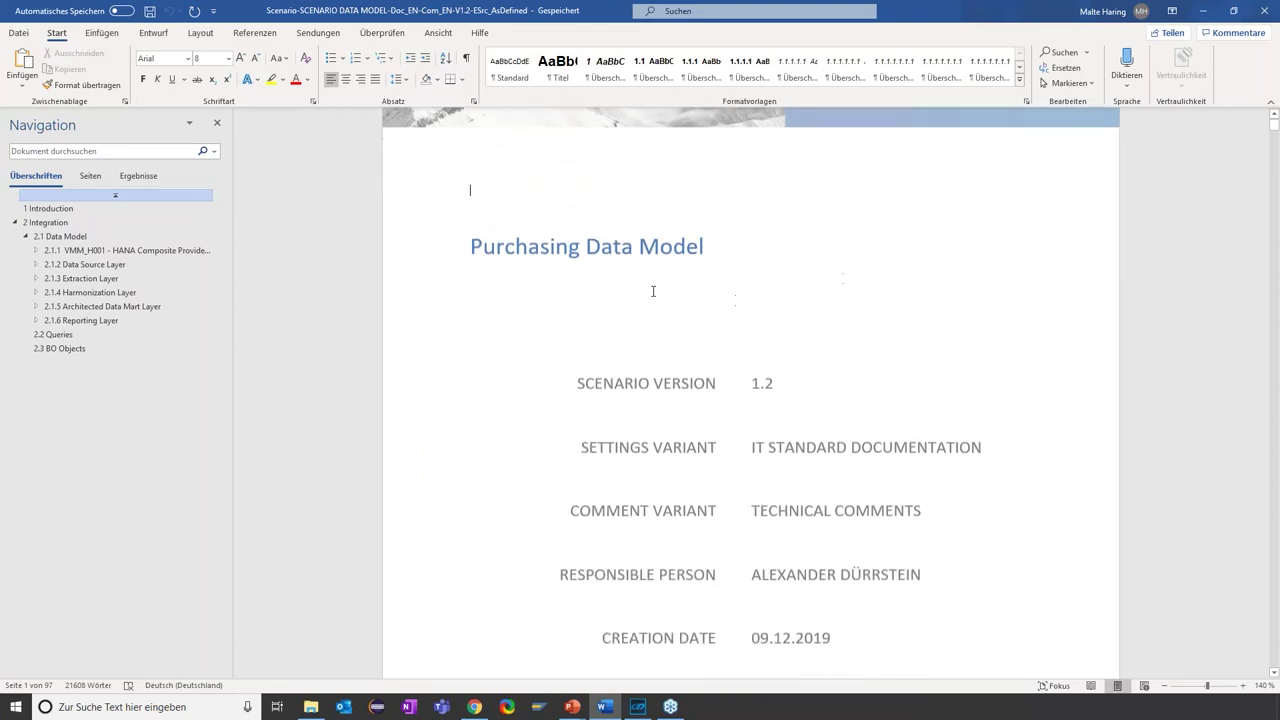
double_click(604, 248)
left_click(640, 248)
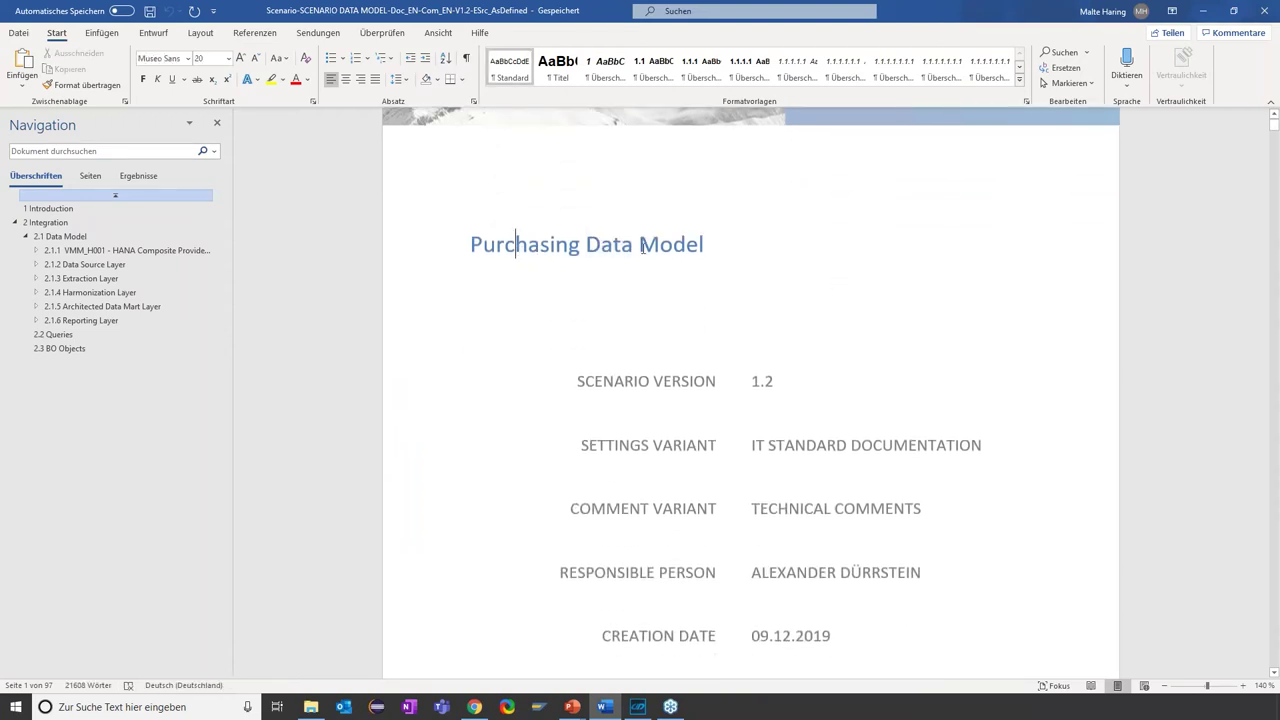
scroll(723, 244, "down", 4)
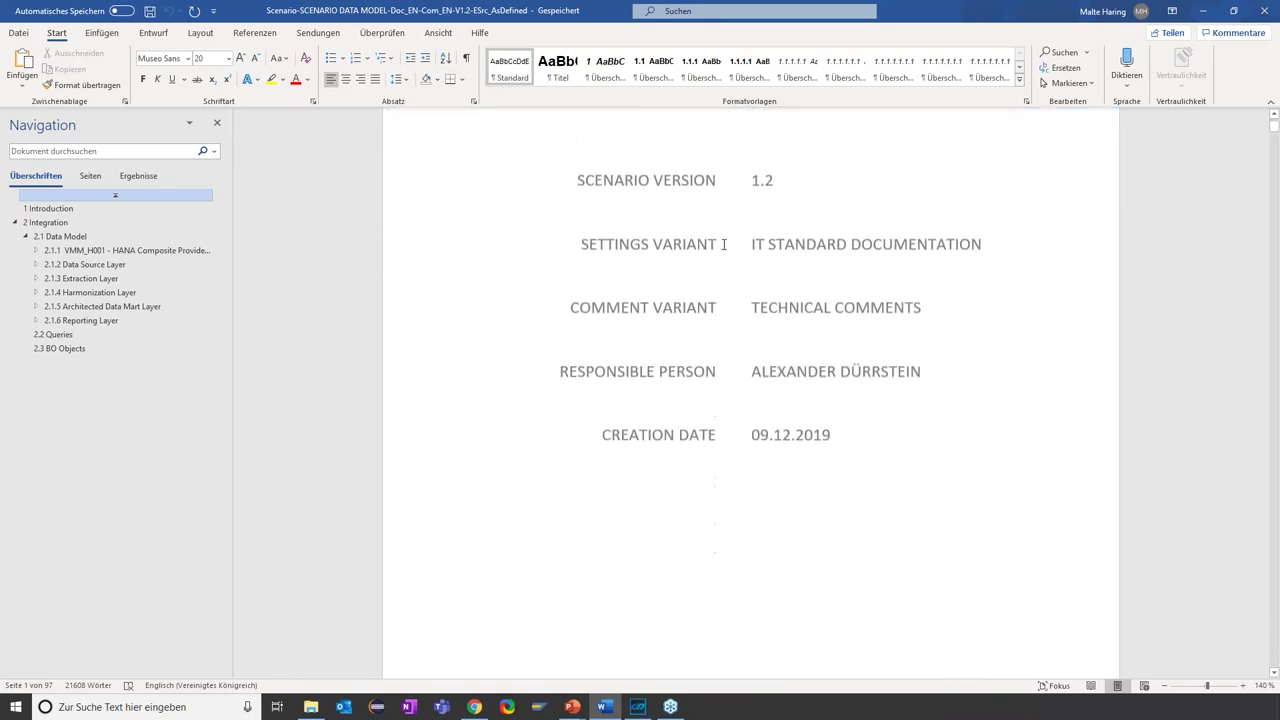
left_click(826, 227)
left_click(654, 226)
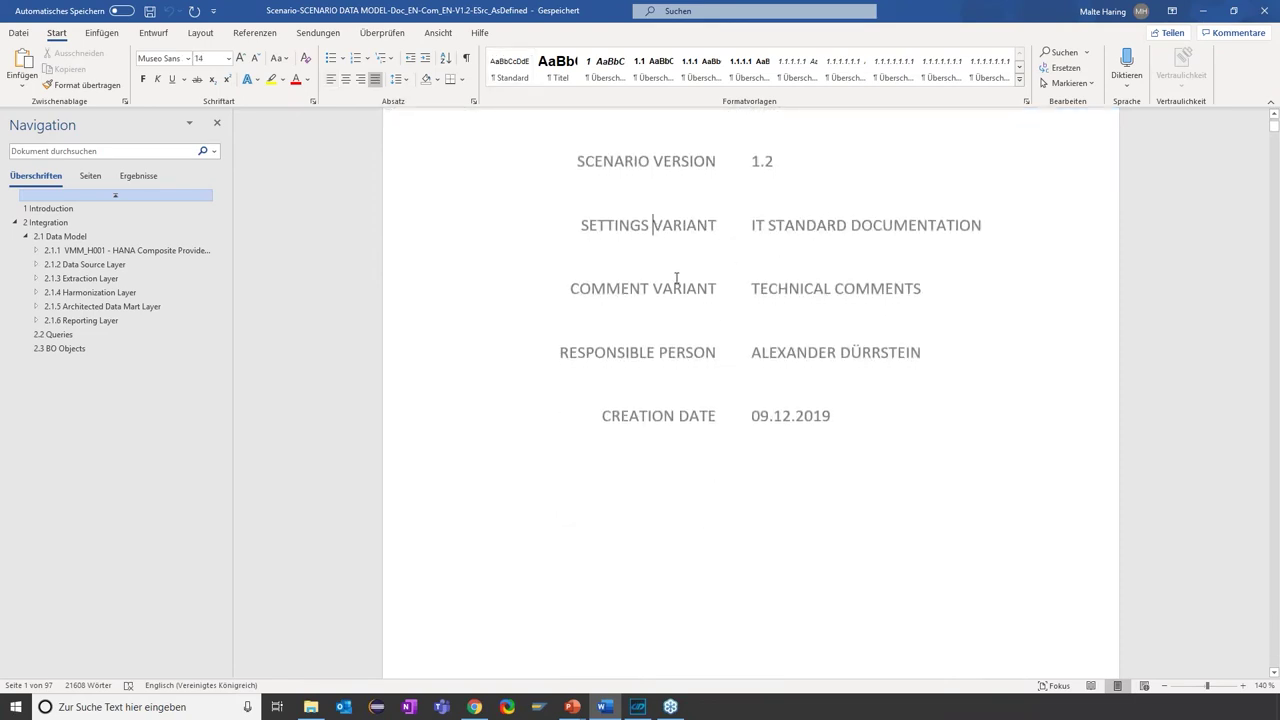
Read through the Word document's table of contents, Introduction and Integration chapters, and the VMM_H001 data flow network view.
scroll(792, 277, "down", 9)
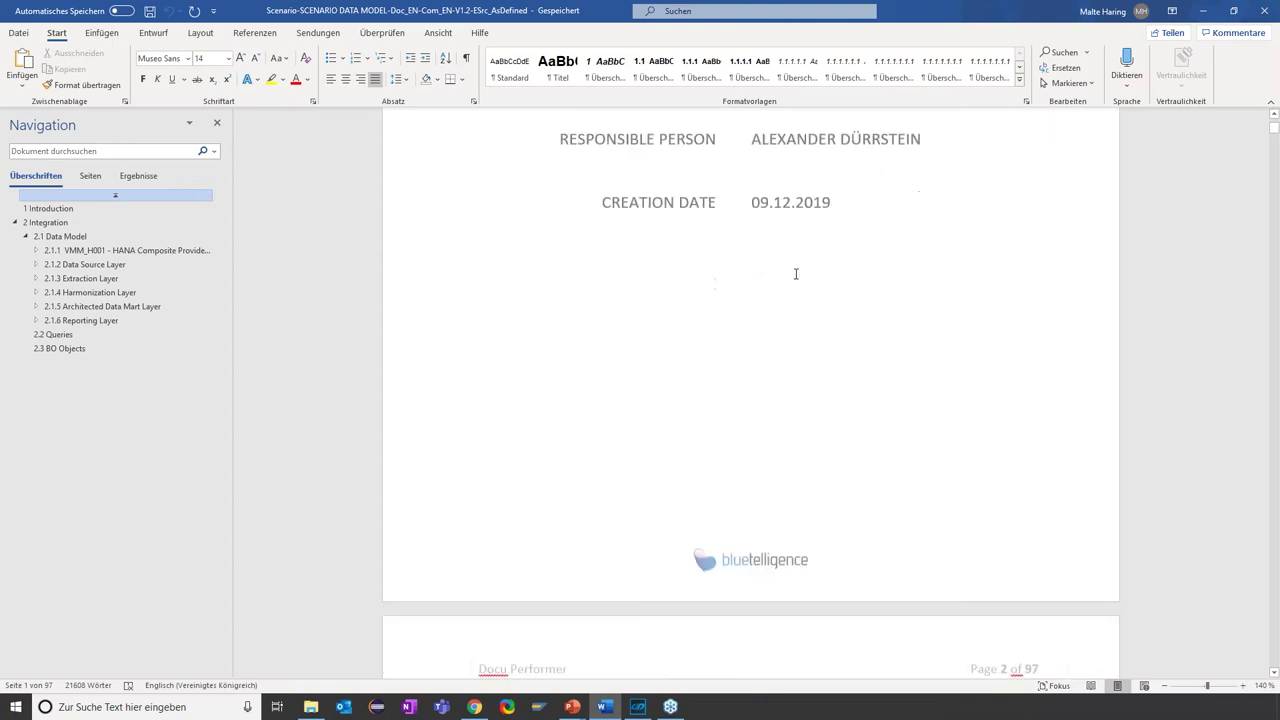
scroll(622, 272, "down", 4)
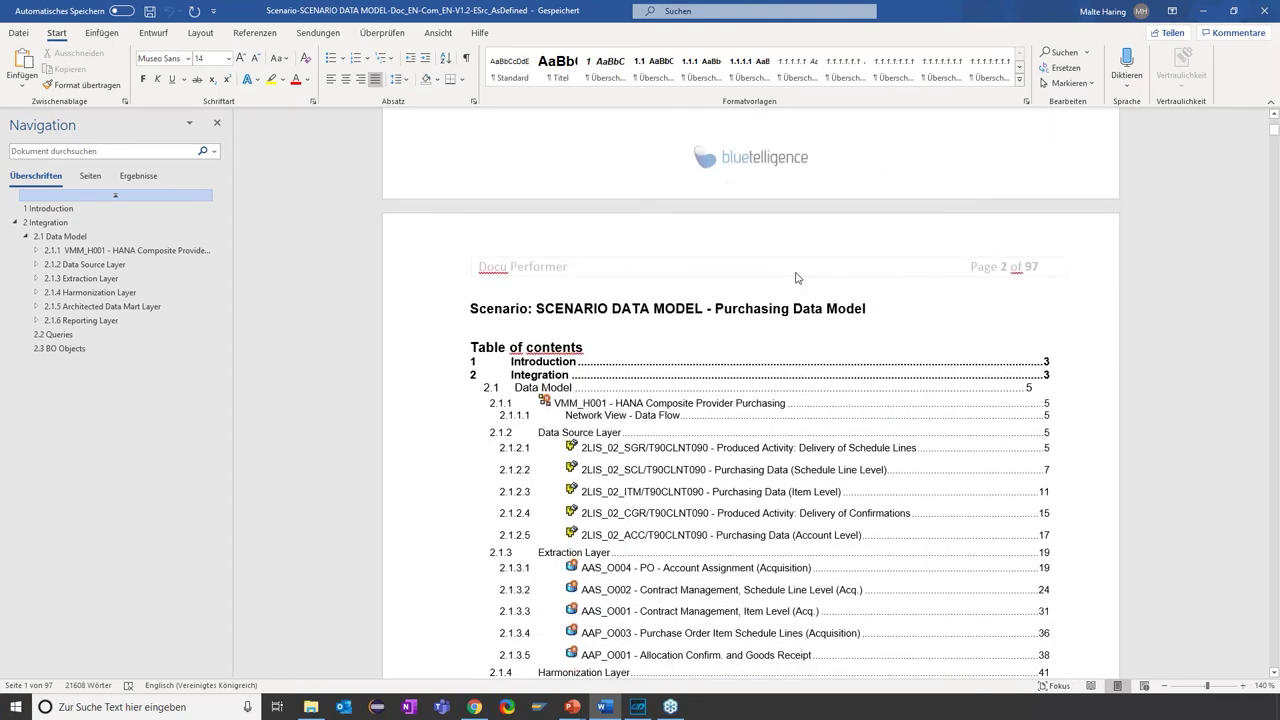
scroll(622, 272, "down", 2)
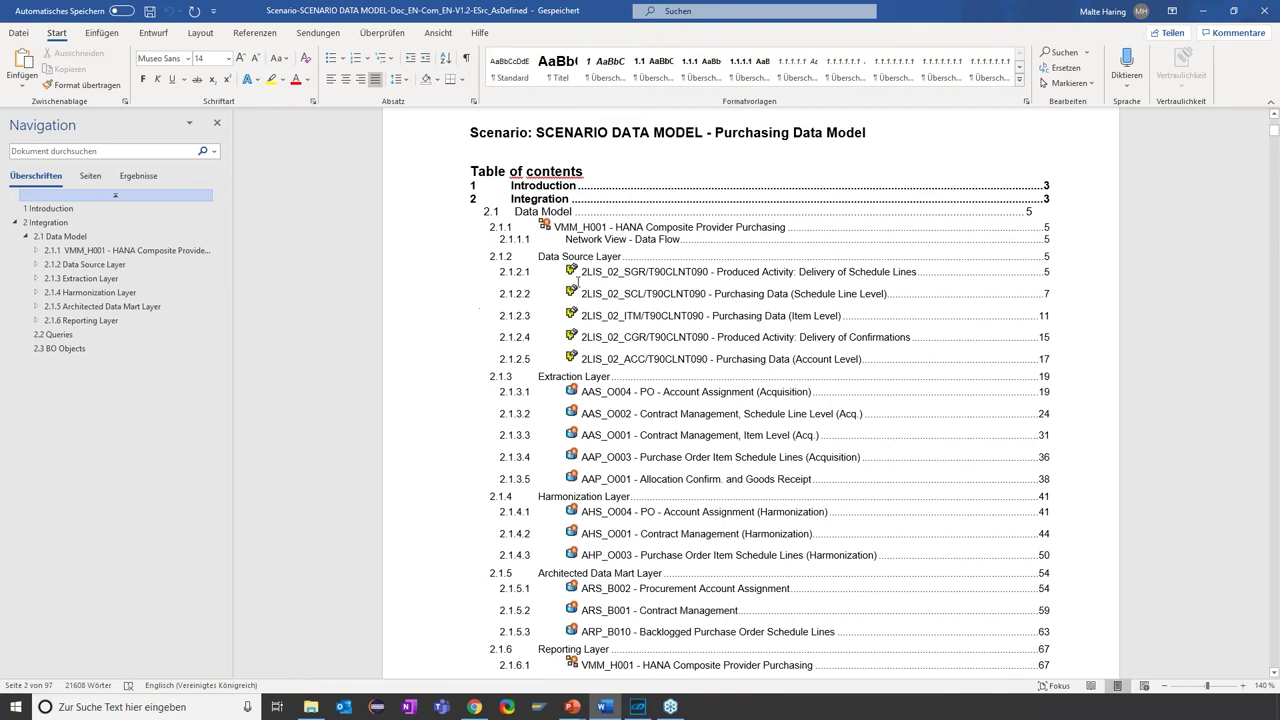
scroll(622, 271, "down", 2)
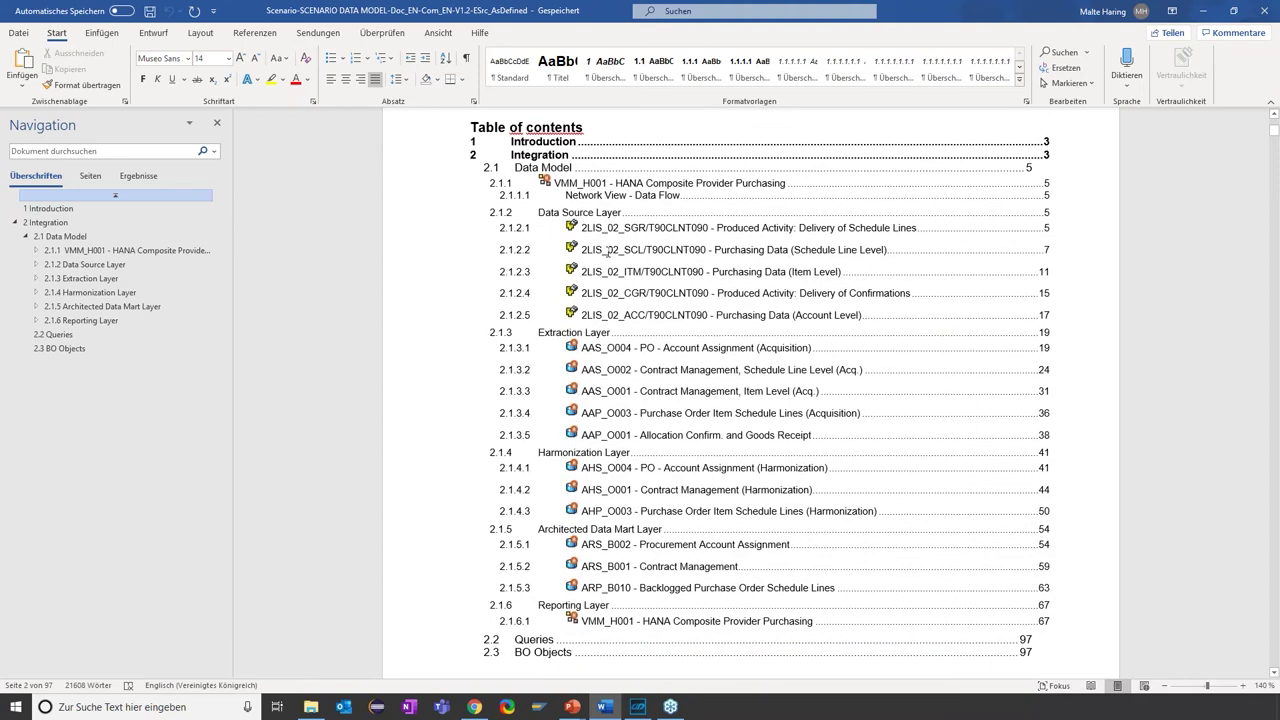
scroll(607, 251, "down", 11)
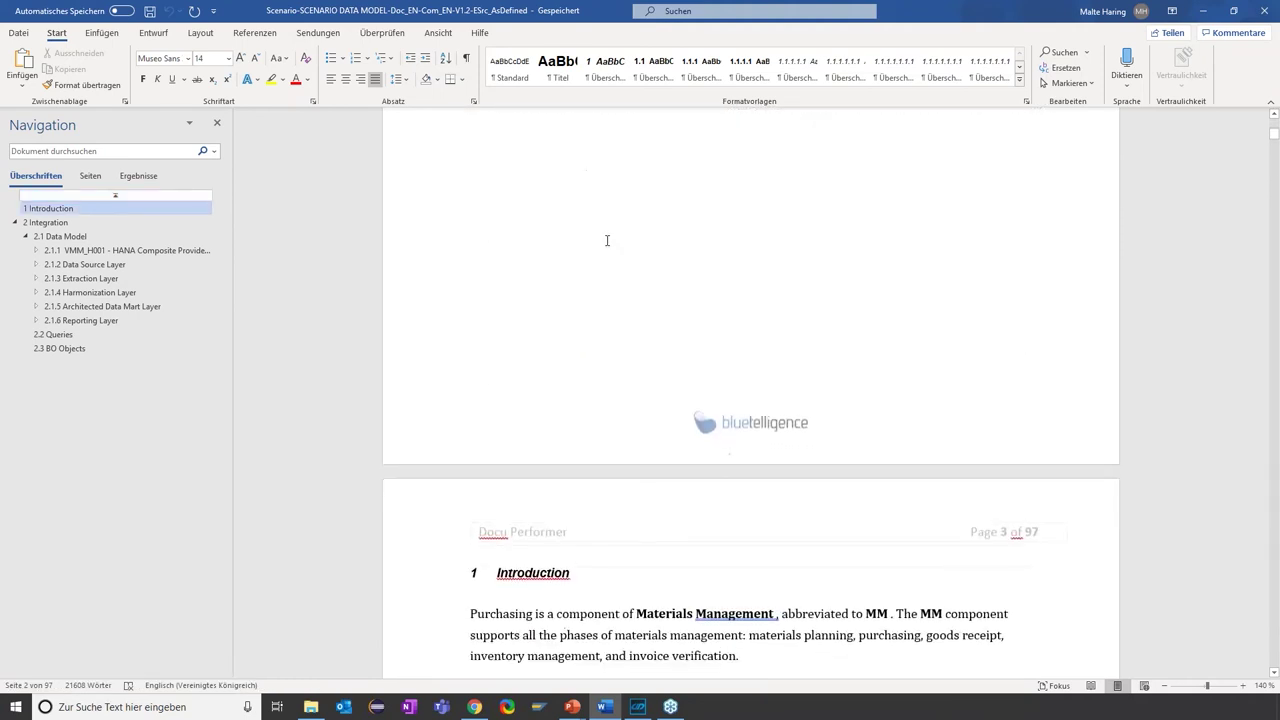
scroll(608, 232, "down", 5)
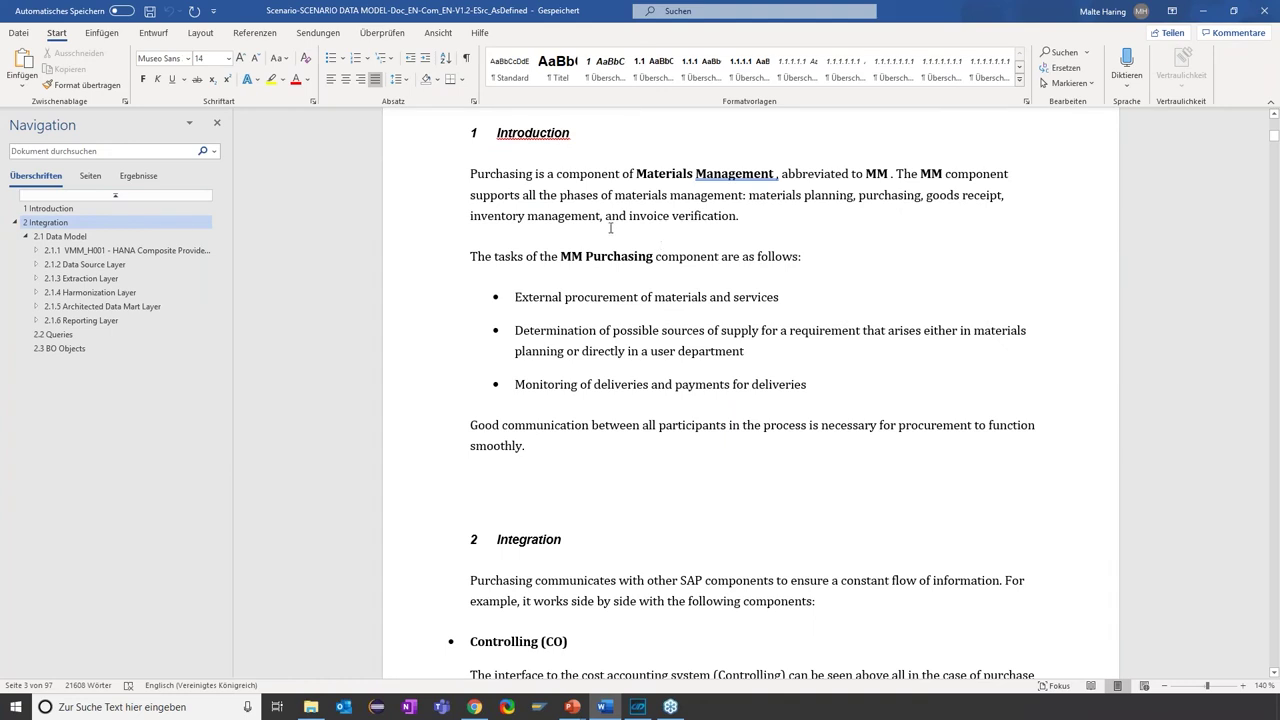
scroll(610, 228, "down", 15)
scroll(750, 400, "down", 15)
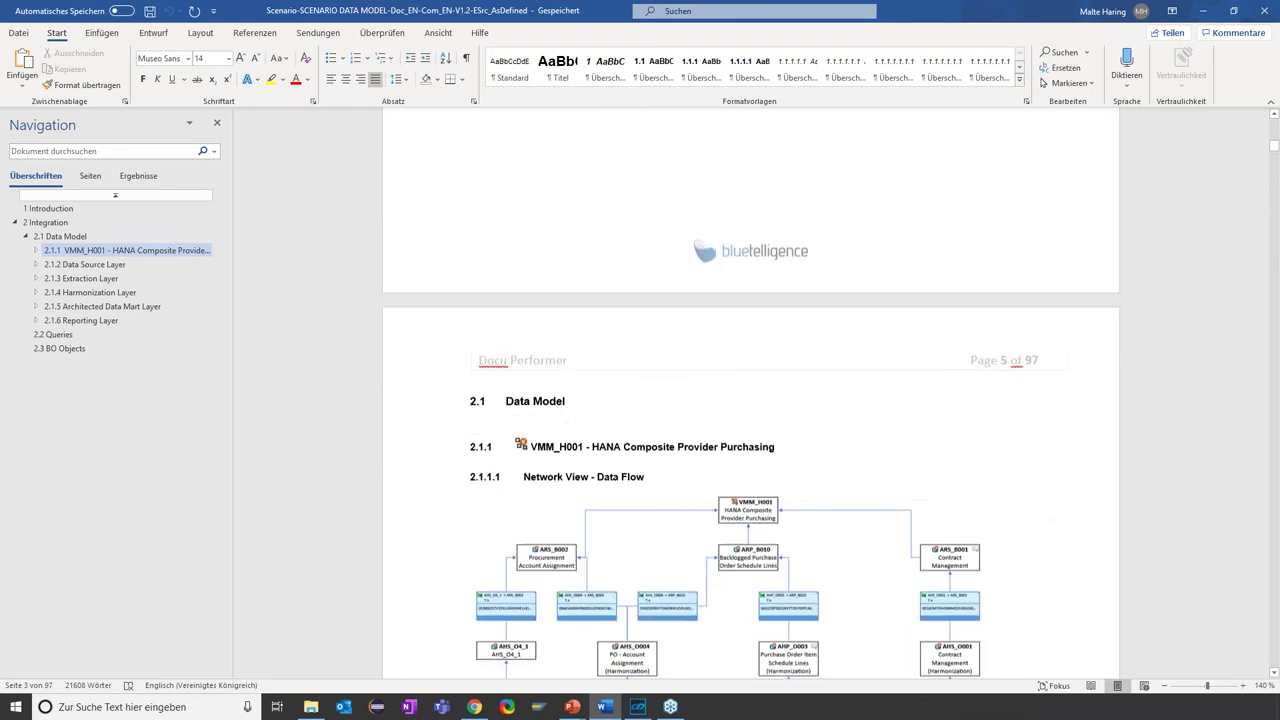
scroll(726, 482, "down", 3)
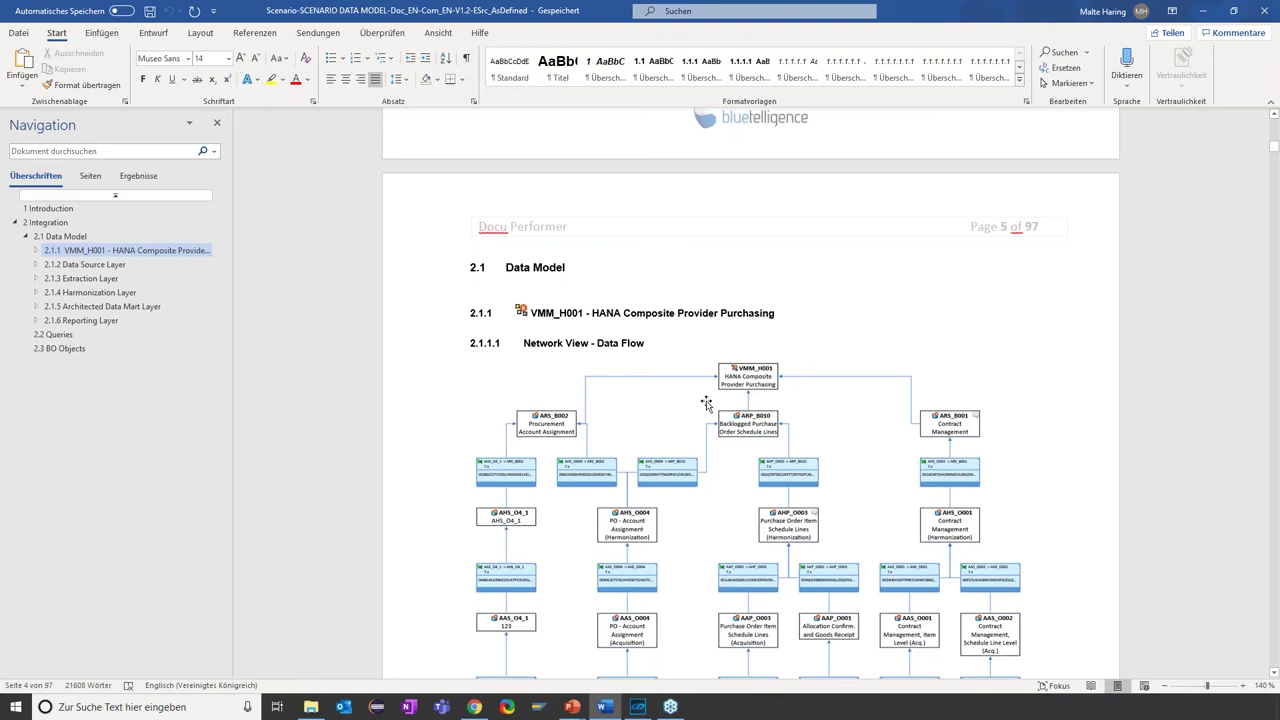
scroll(706, 403, "down", 2)
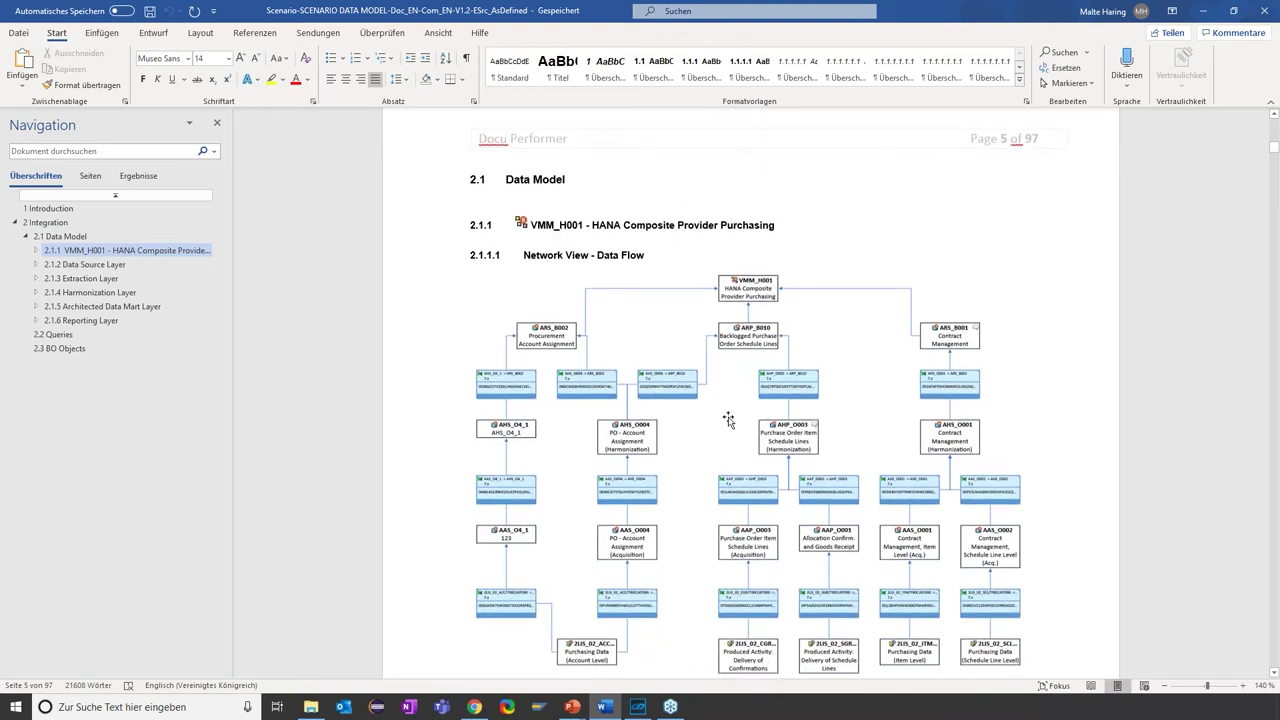
Examine the Data Source Layer chapter's technical documentation, including the general information, InfoPackage and field tables of 2LIS_02_SGR and 2LIS_02_SCL.
scroll(728, 418, "down", 1)
scroll(791, 278, "down", 8)
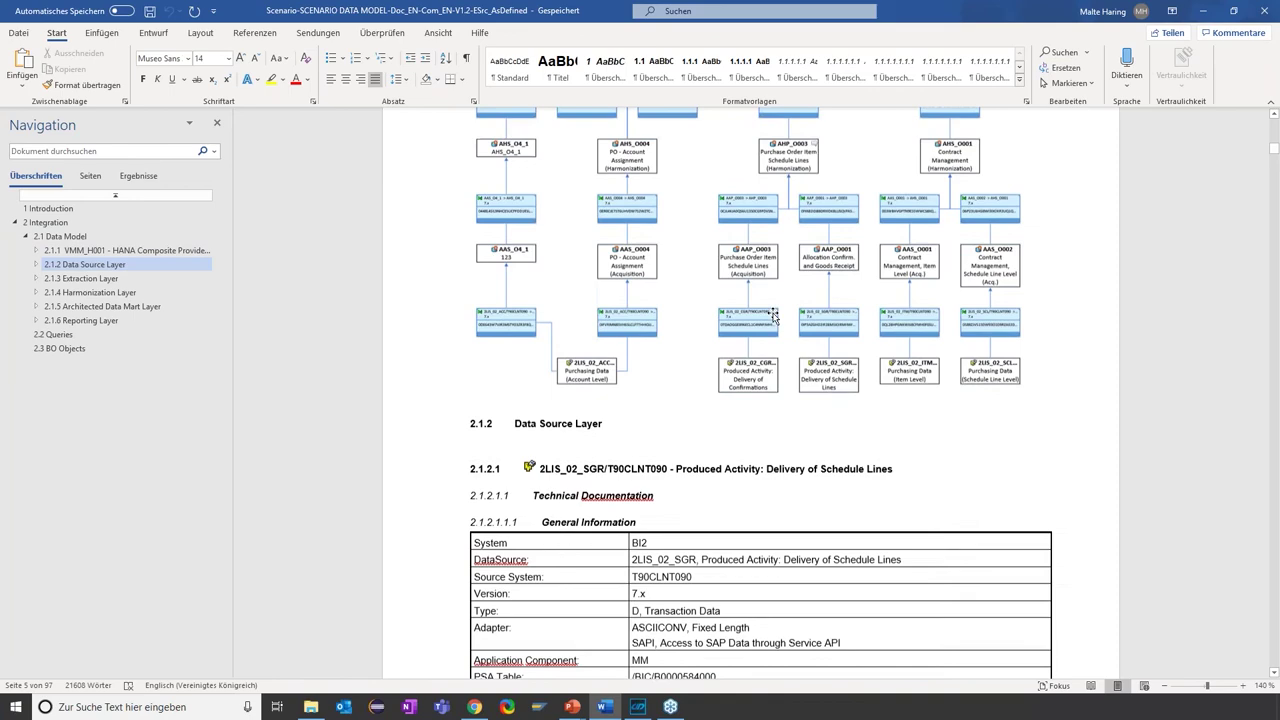
scroll(635, 354, "down", 20)
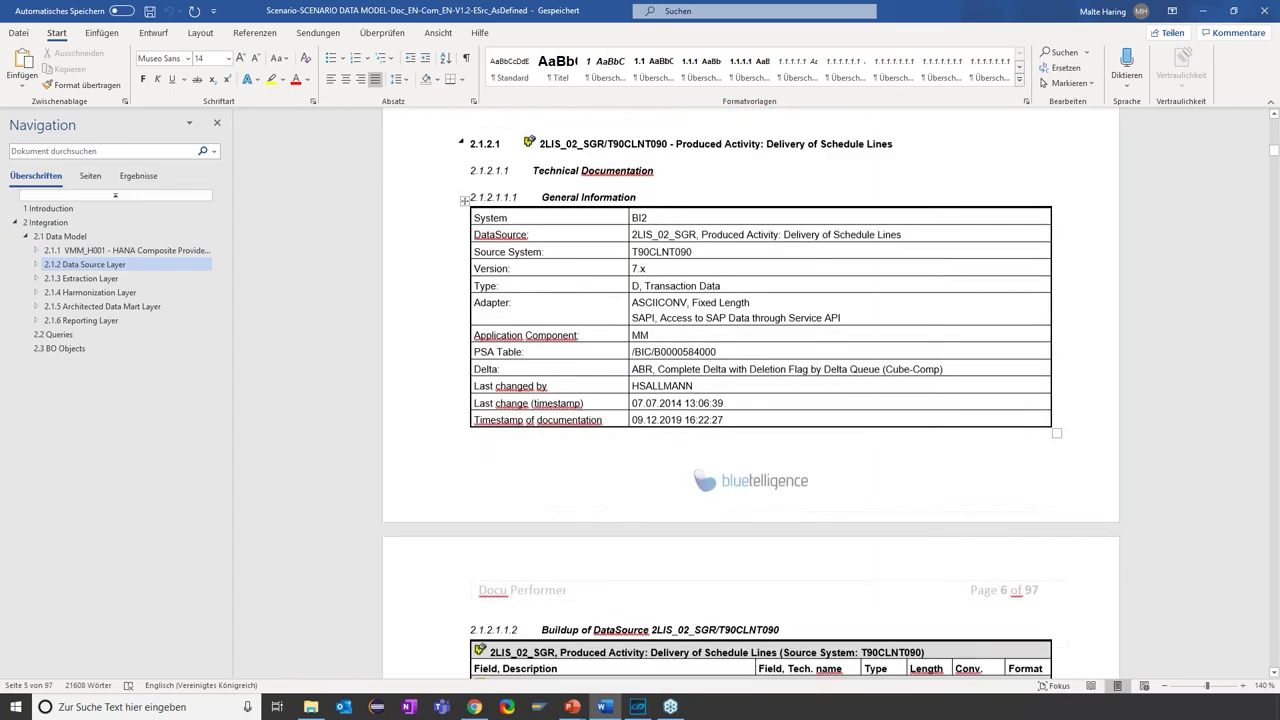
scroll(635, 354, "down", 15)
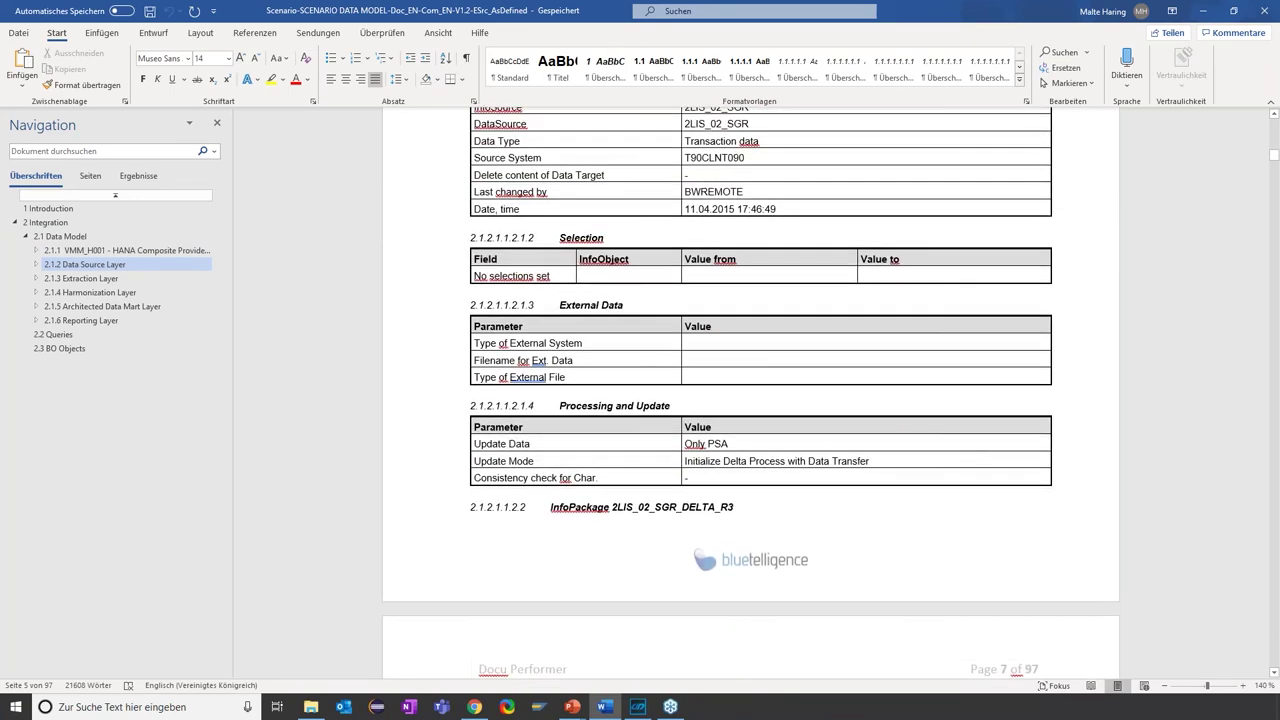
scroll(635, 350, "down", 15)
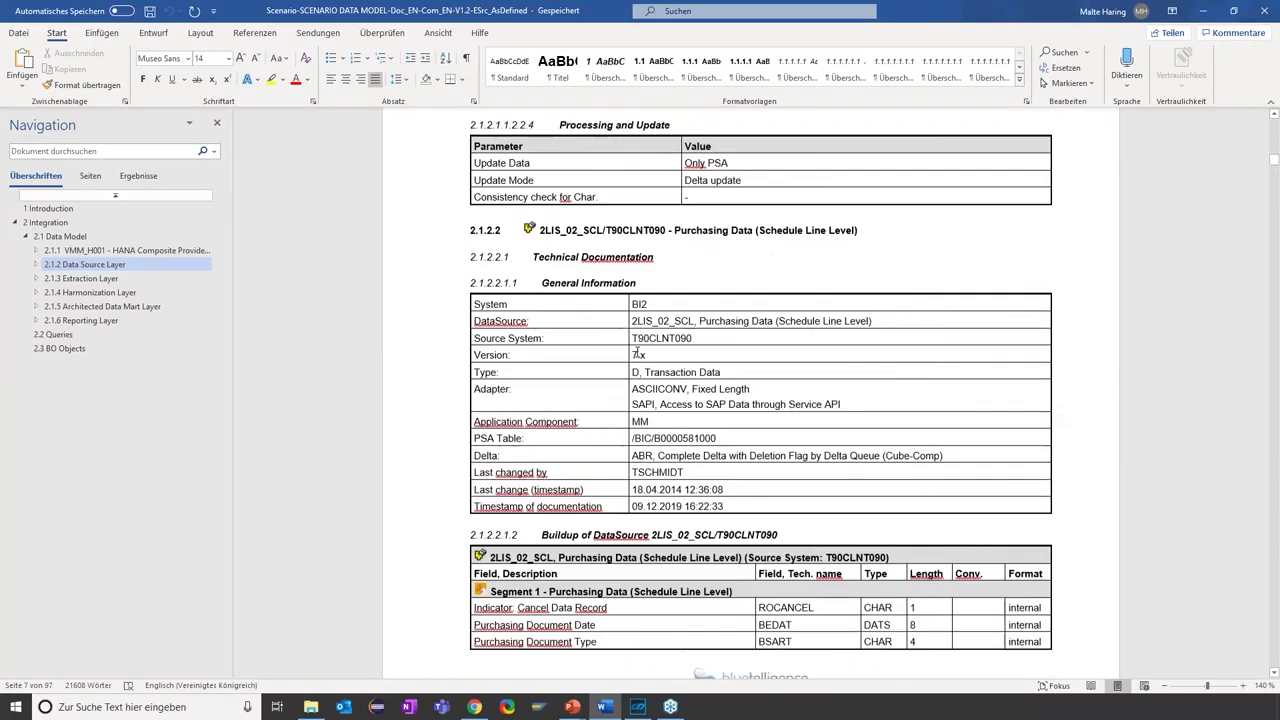
scroll(752, 393, "down", 12)
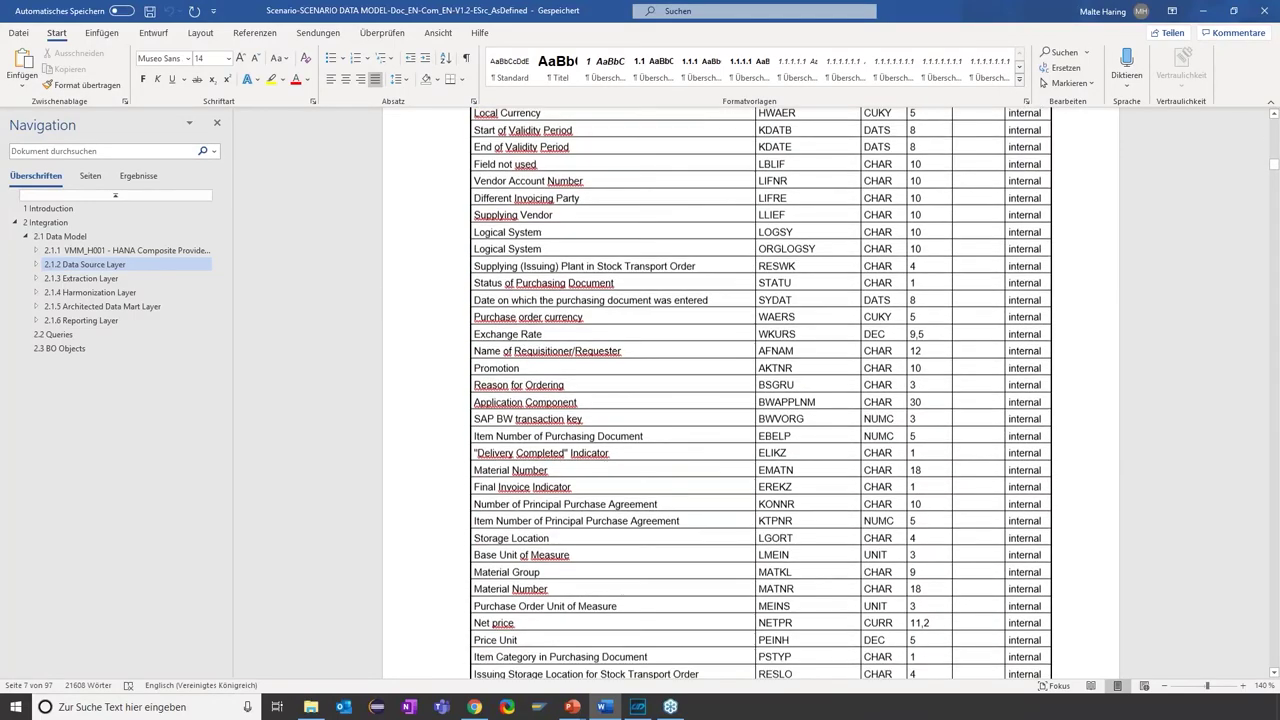
scroll(908, 196, "down", 5)
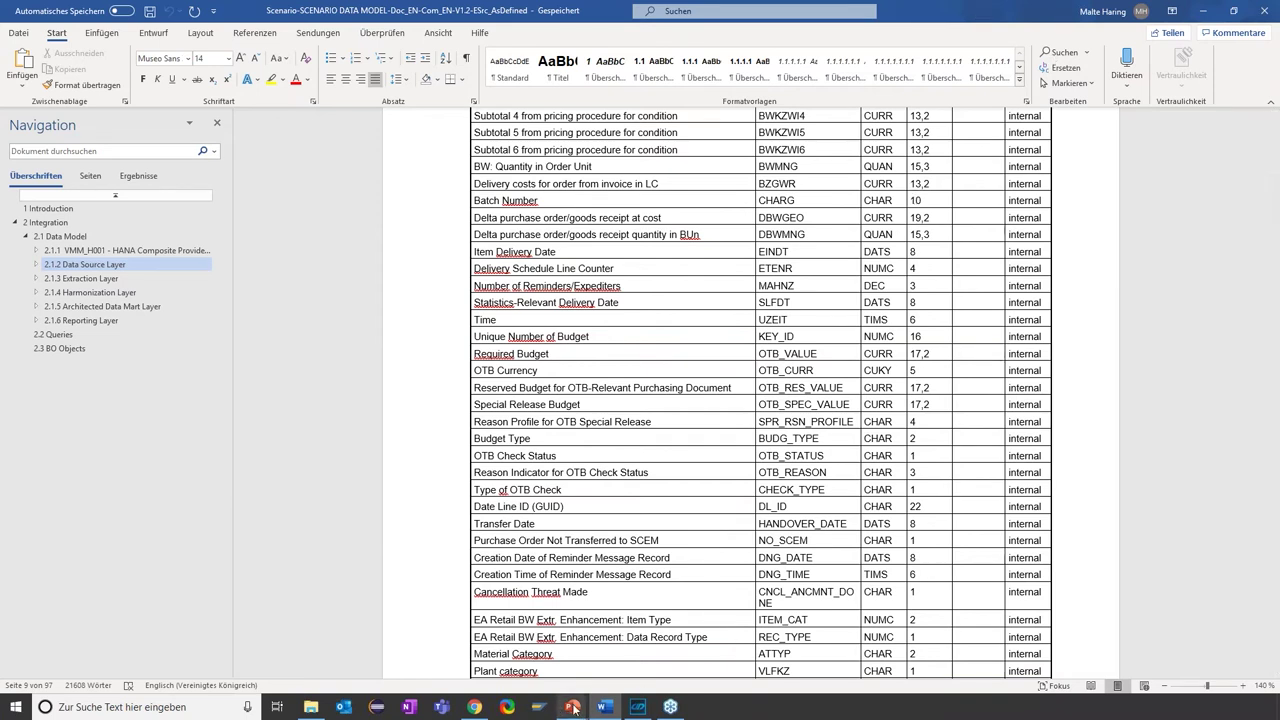
Switch to the PowerPoint slide show and advance to the Scenarios – Recommendations slide.
mouse_move(573, 708)
left_click(623, 660)
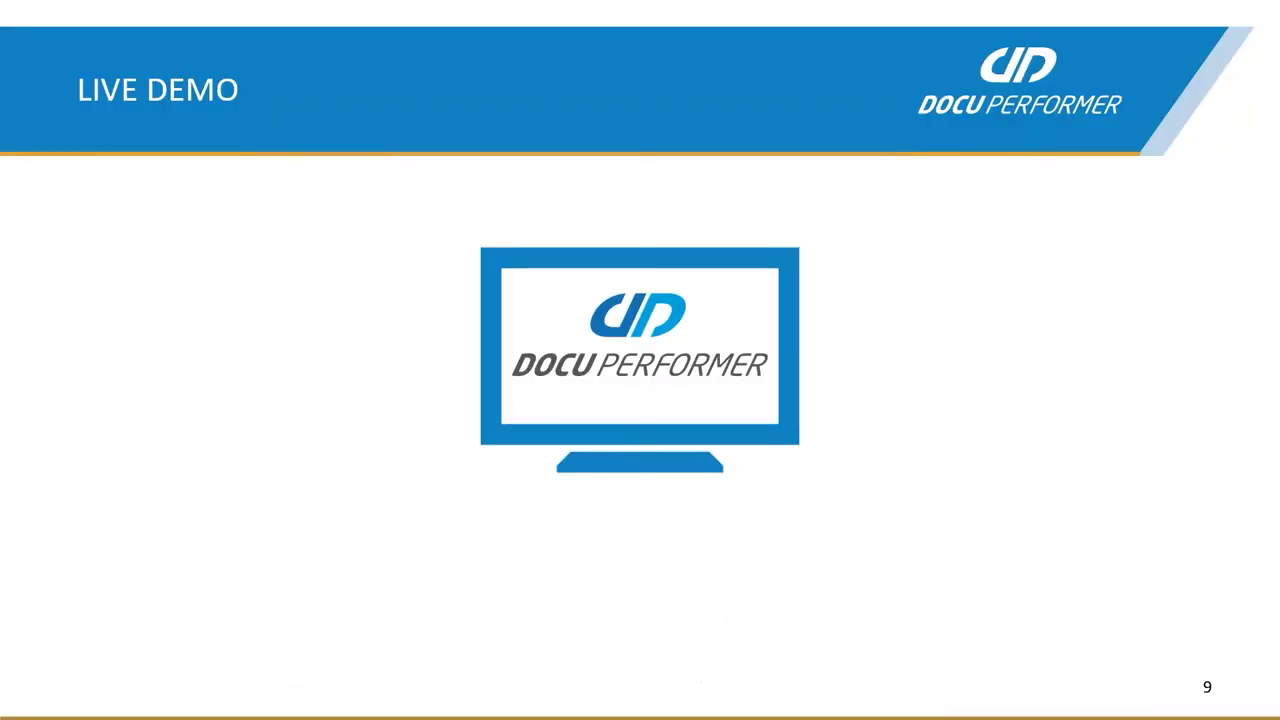
left_click(676, 411)
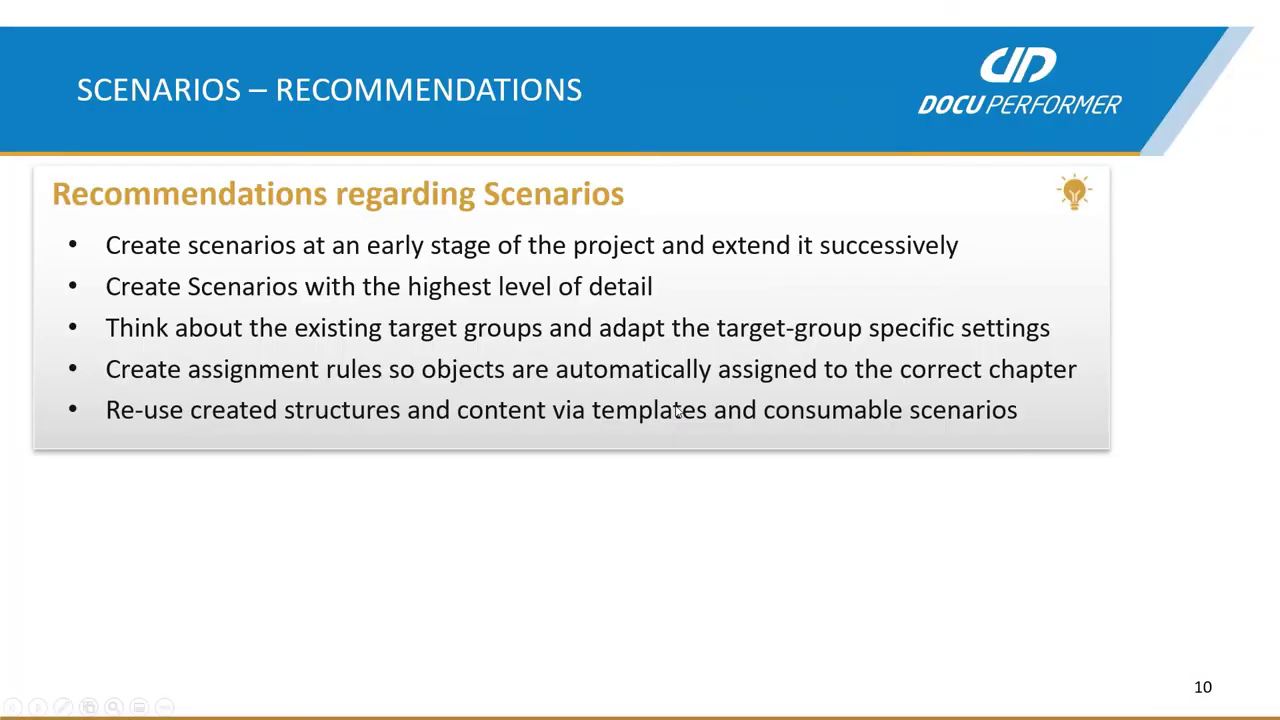
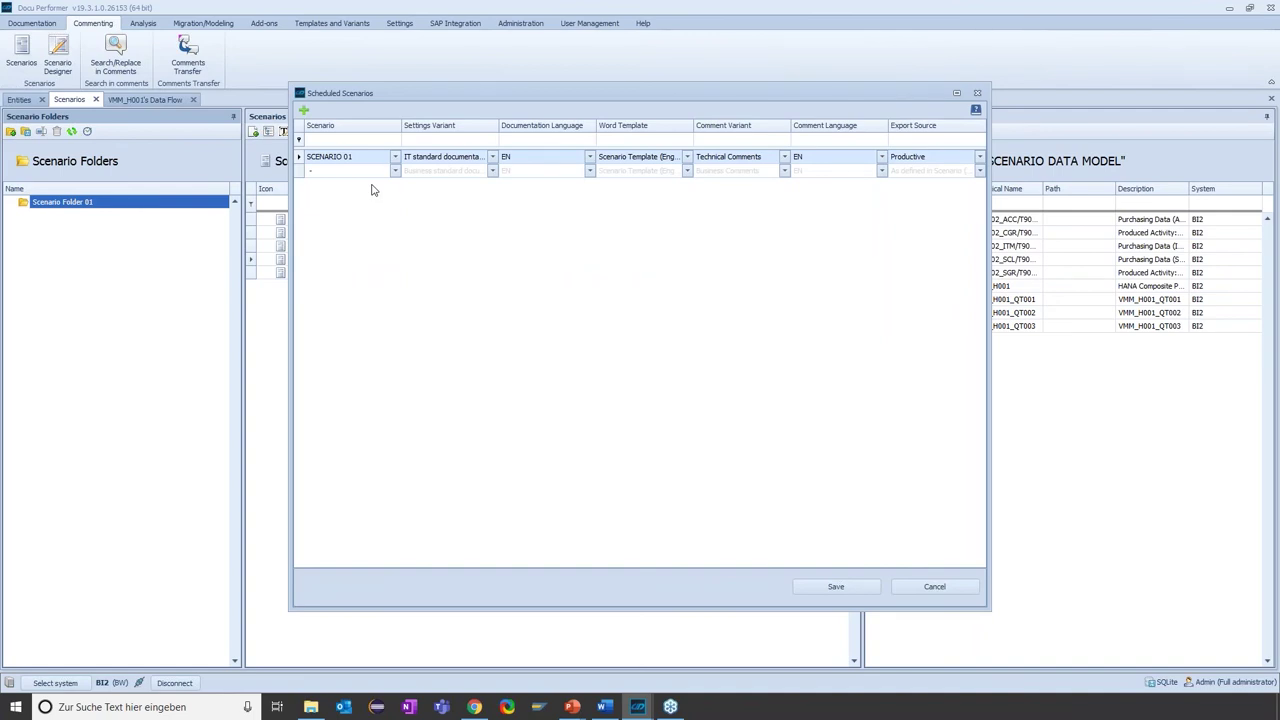
Schedule SCENARIO DATA MODEL in the empty row with the IT standard documentation settings variant, Technical Comments and the Productive export source.
left_click(367, 172)
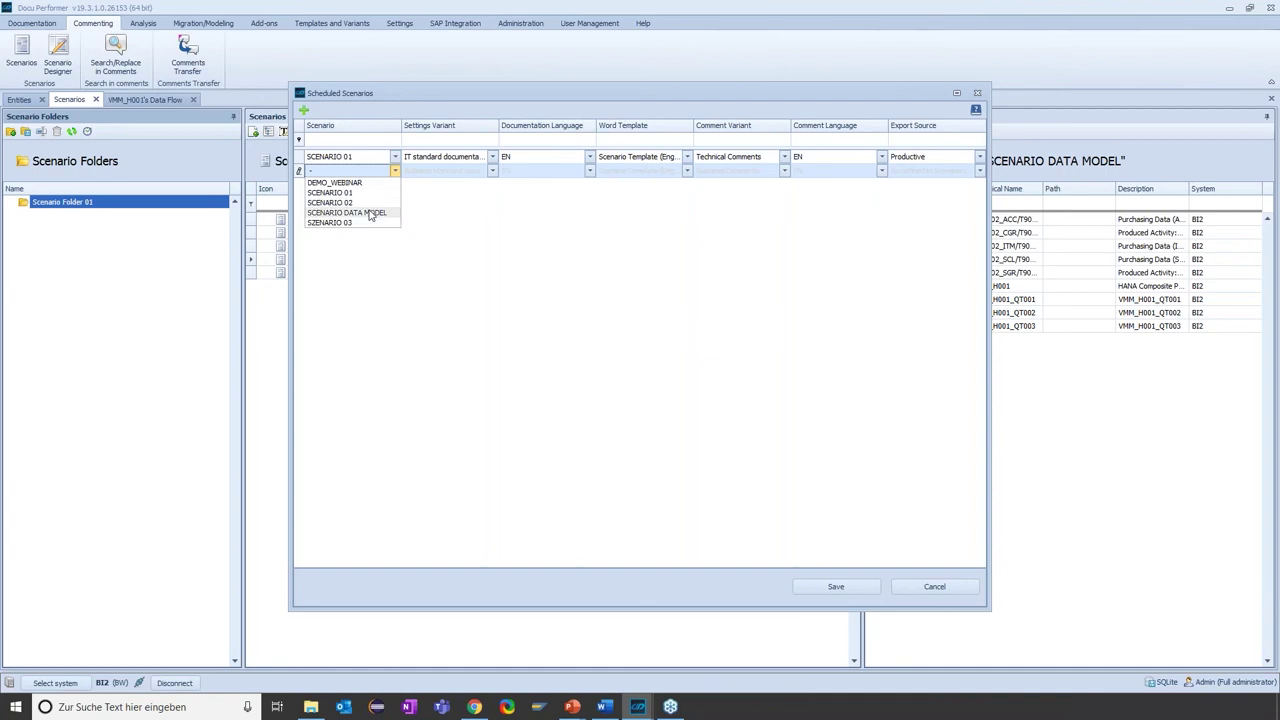
left_click(360, 214)
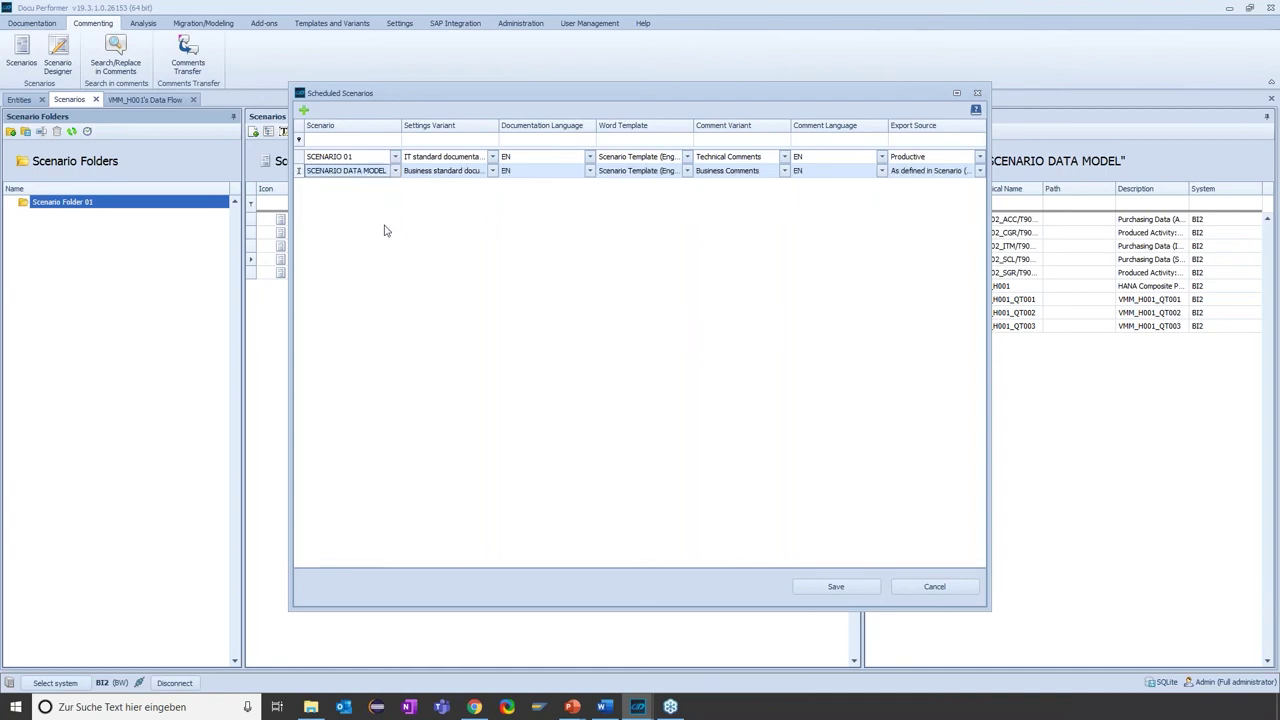
left_click(427, 172)
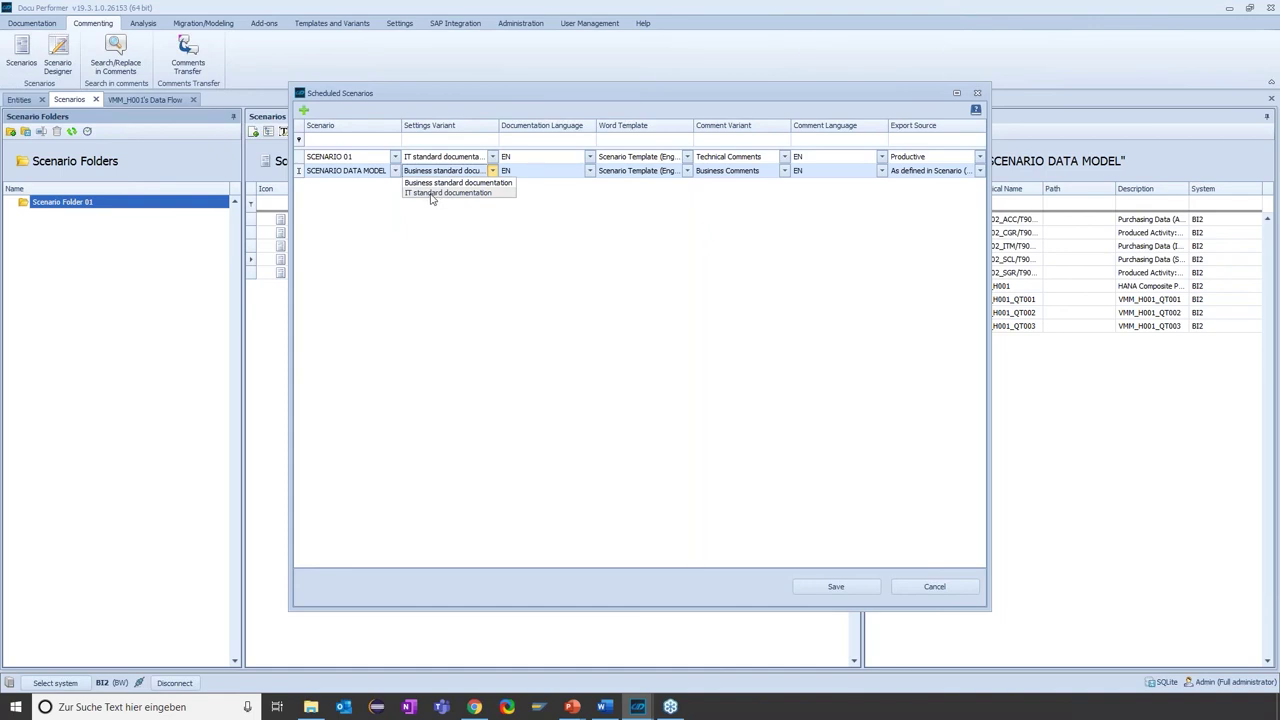
left_click(432, 193)
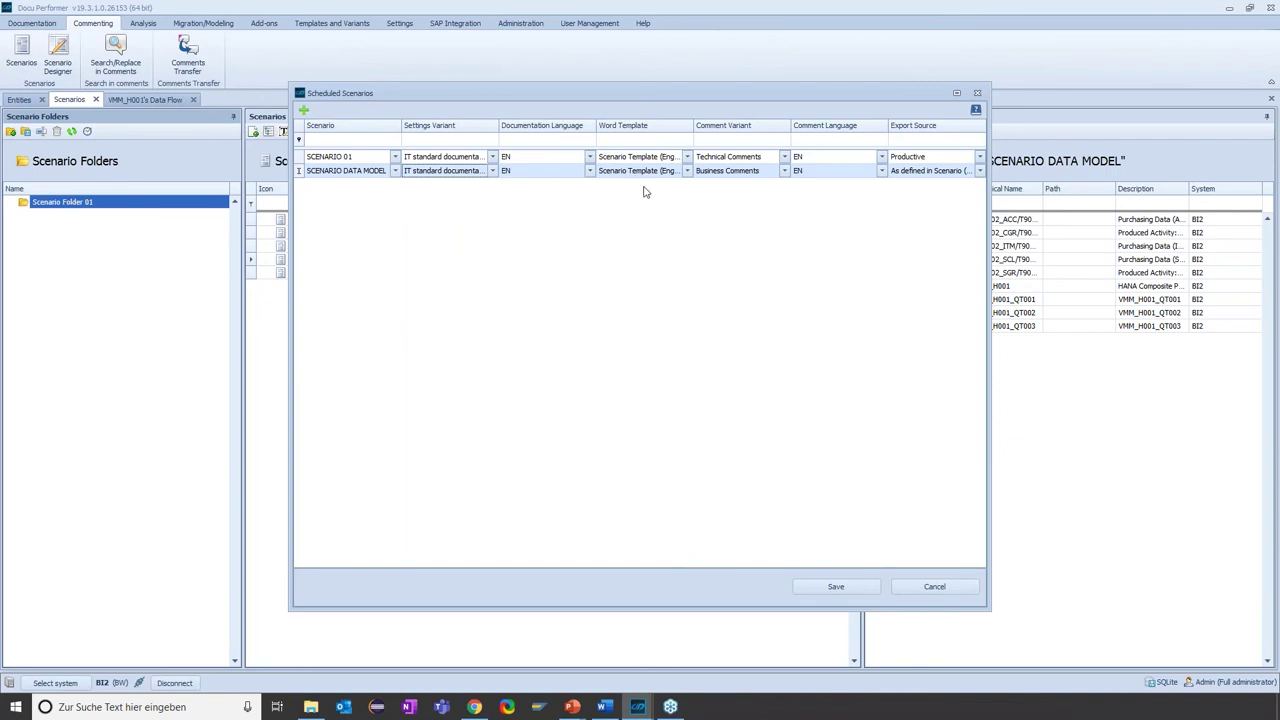
left_click(758, 172)
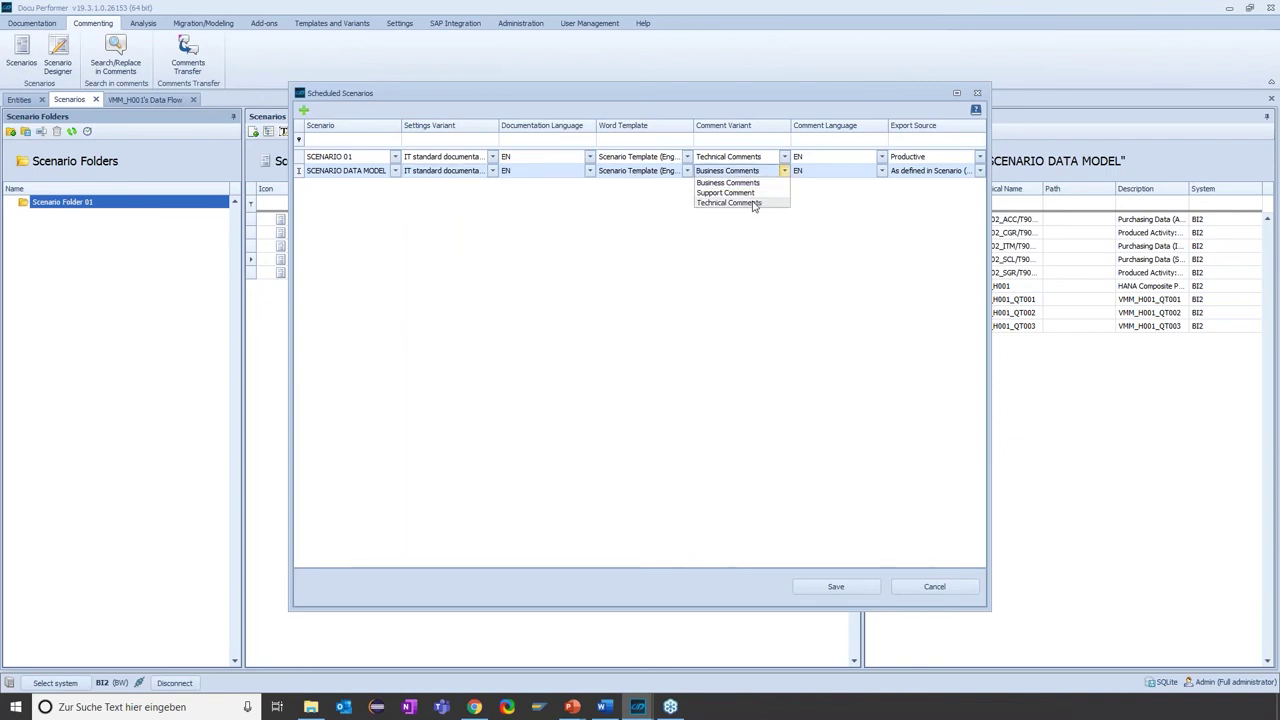
left_click(752, 203)
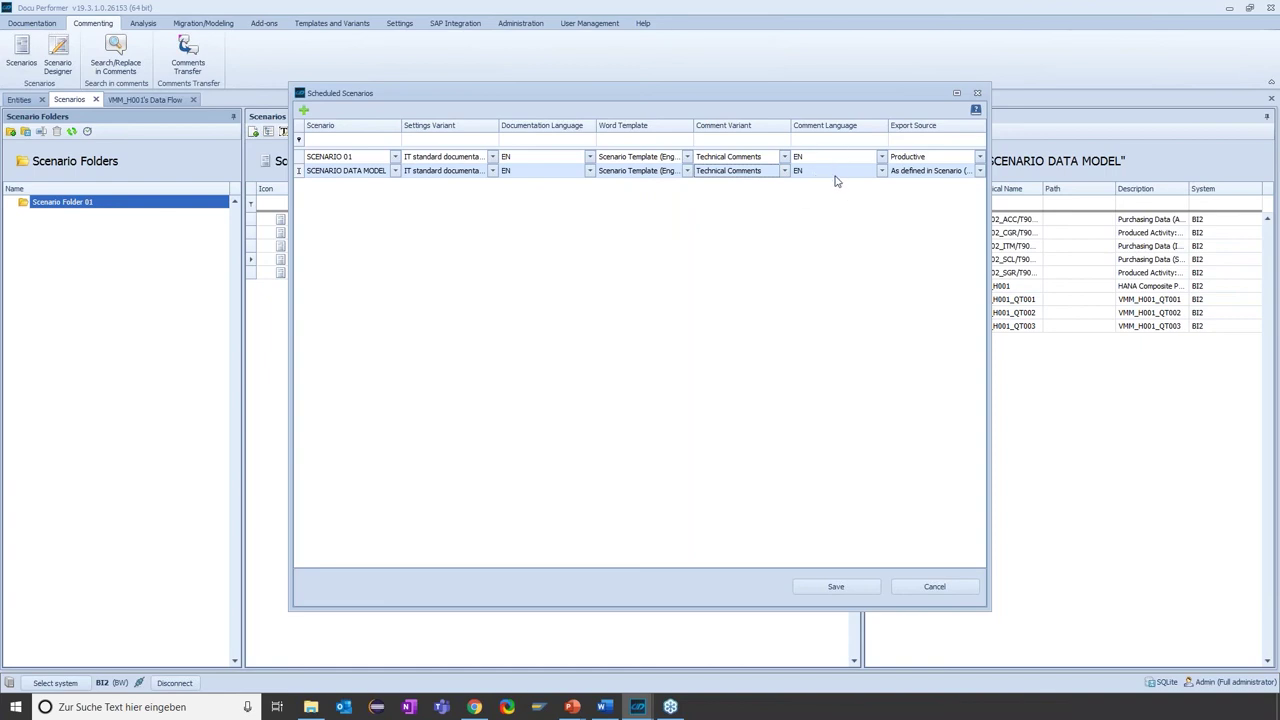
left_click(923, 174)
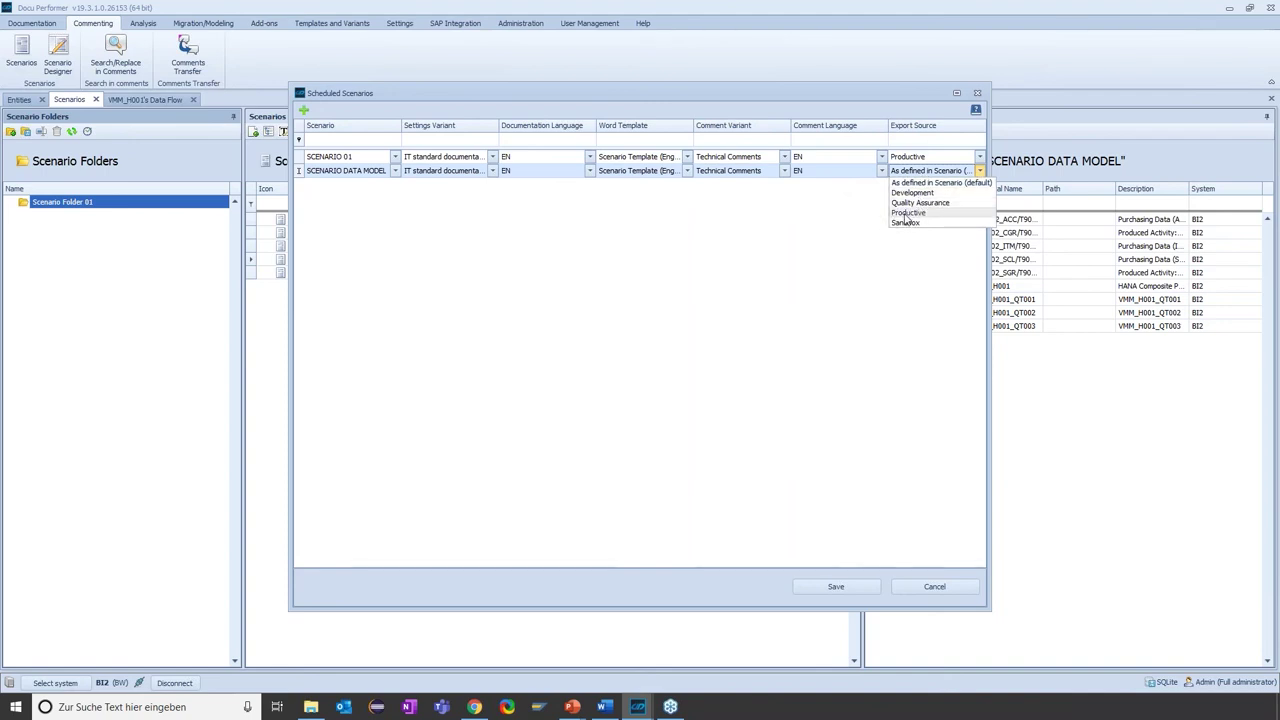
left_click(905, 213)
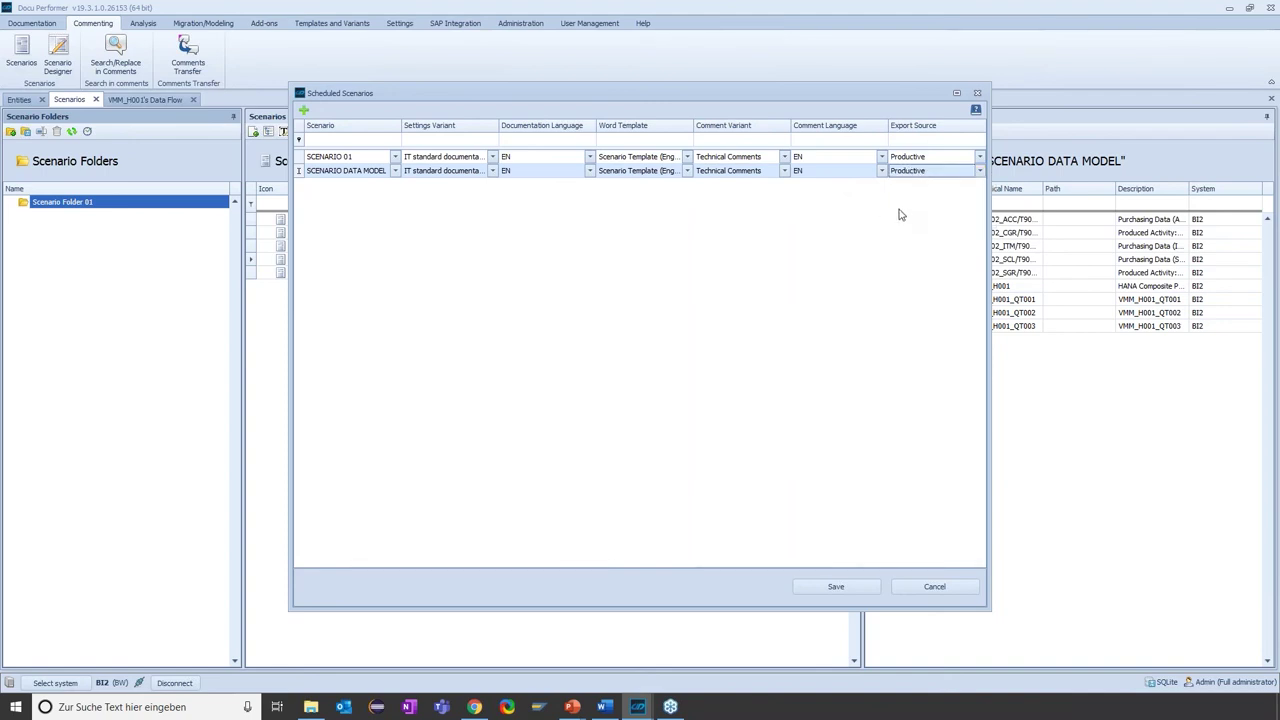
Add DEMO_WEBINAR as another scheduled scenario with Business standard documentation and the Productive export source, and save the schedule.
left_click(303, 109)
left_click(395, 185)
left_click(368, 197)
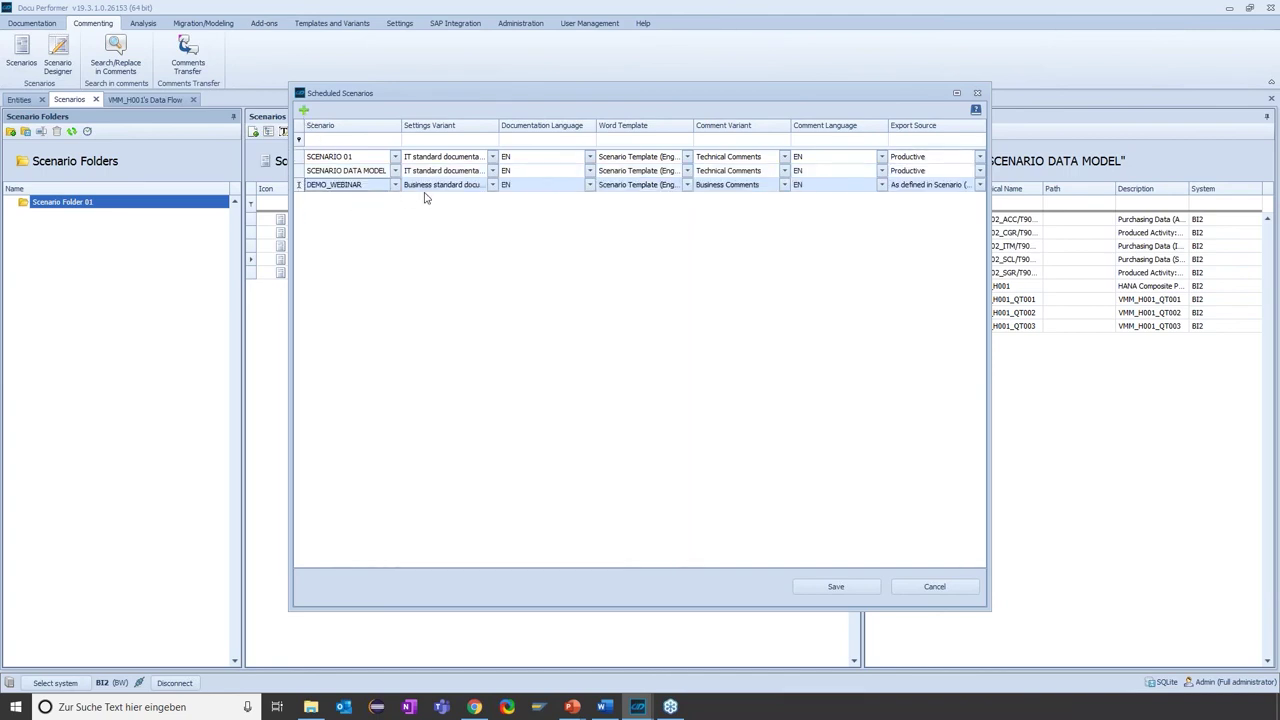
left_click(445, 192)
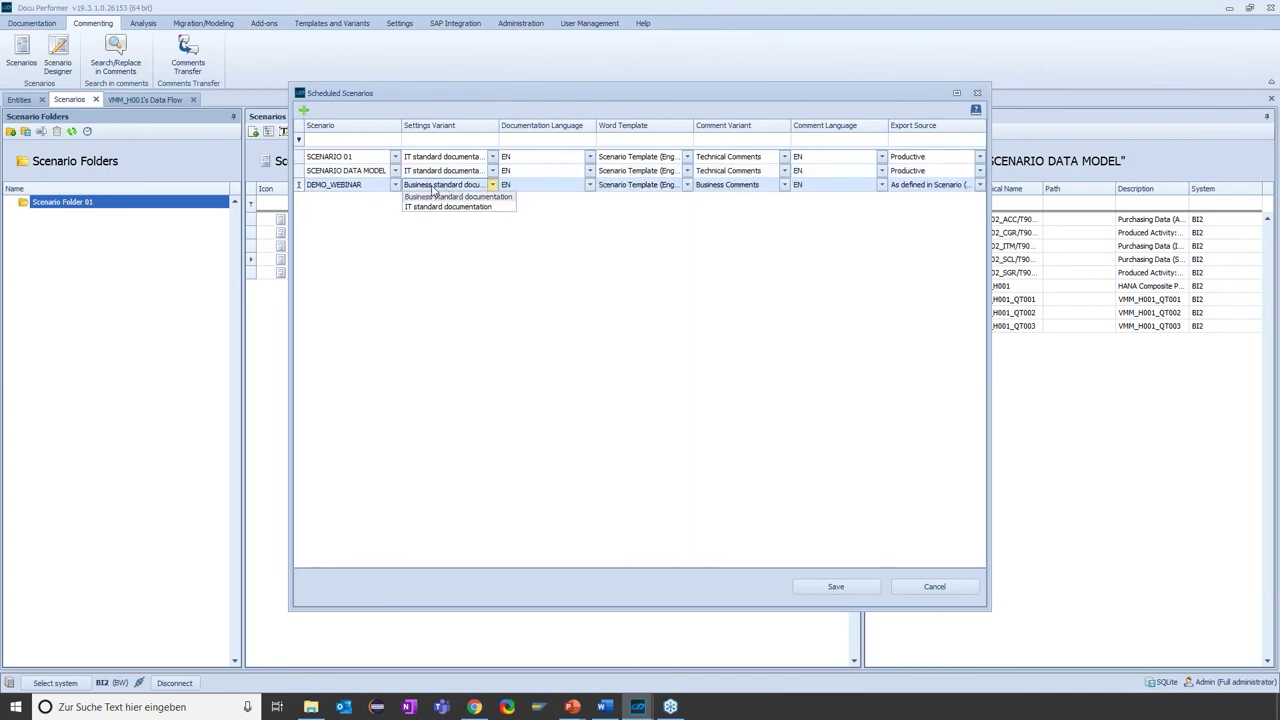
left_click(437, 199)
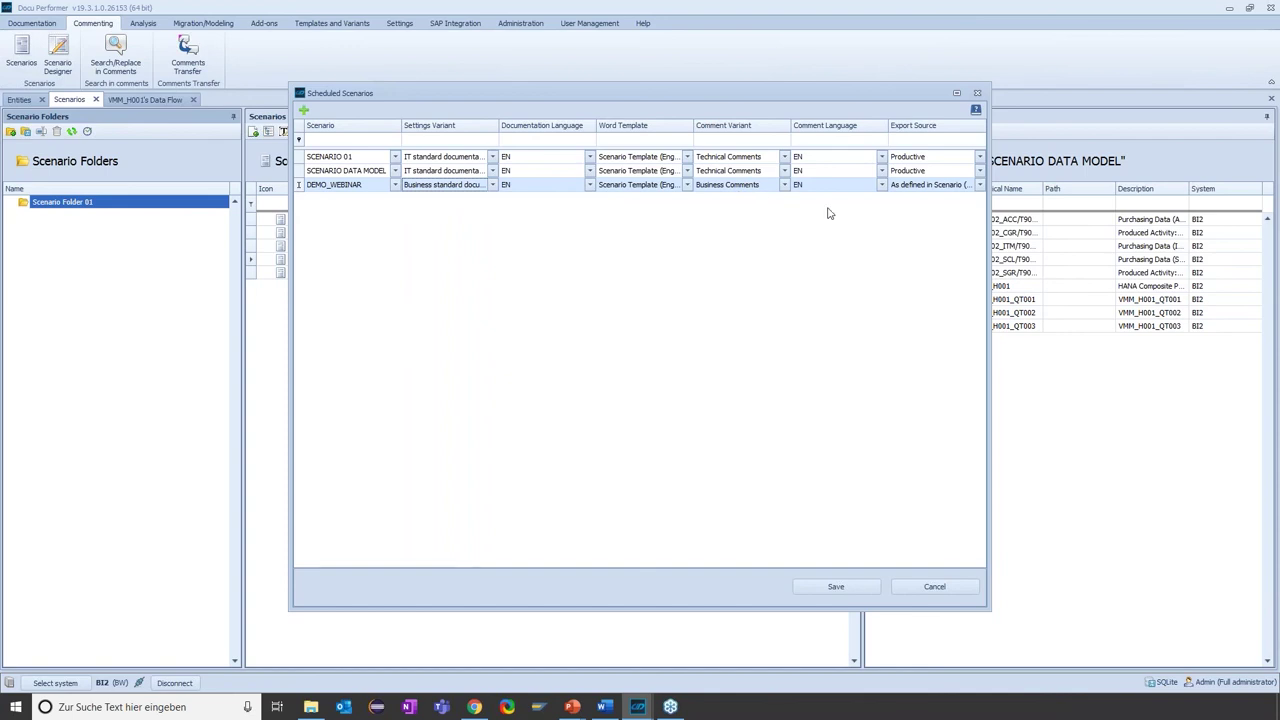
left_click(929, 187)
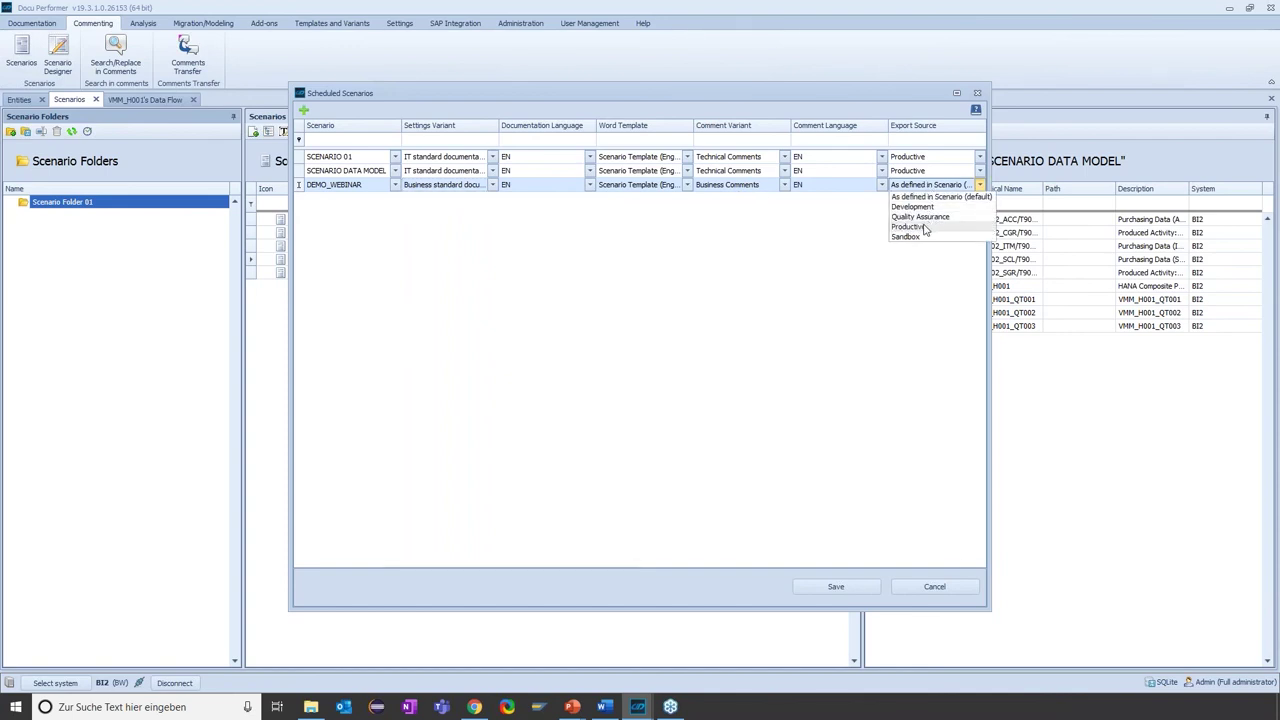
left_click(910, 227)
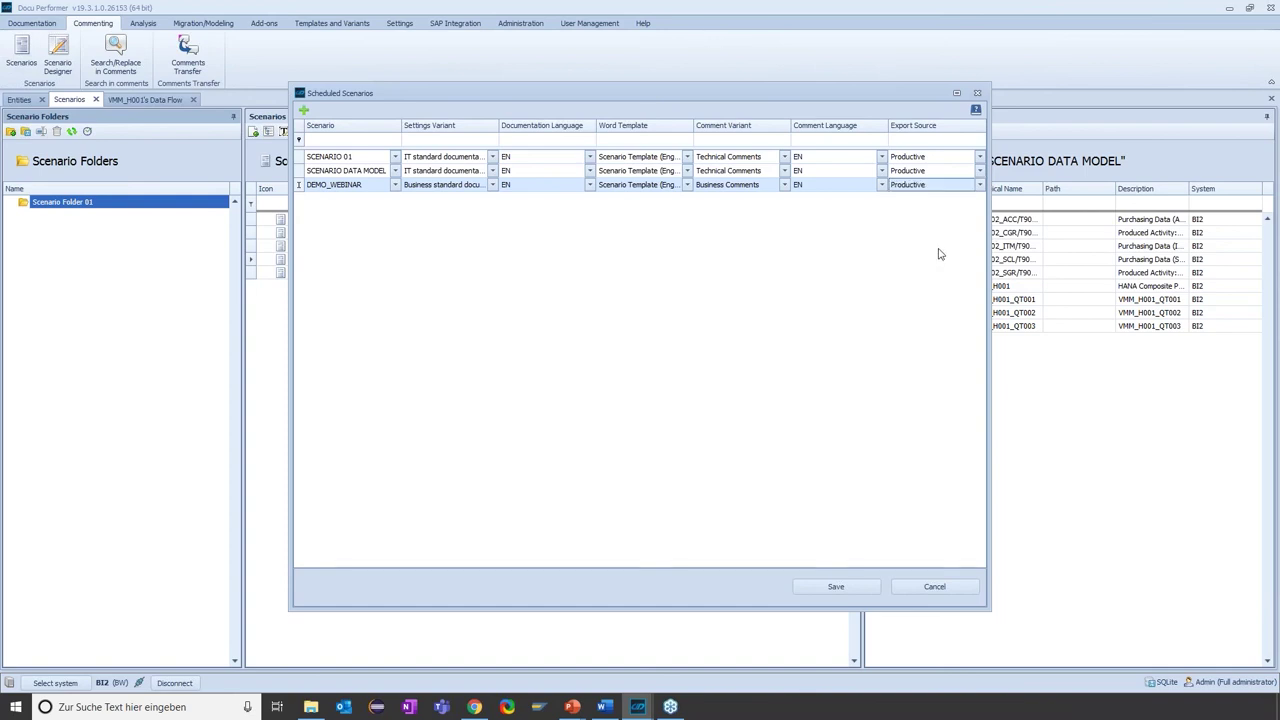
left_click(836, 587)
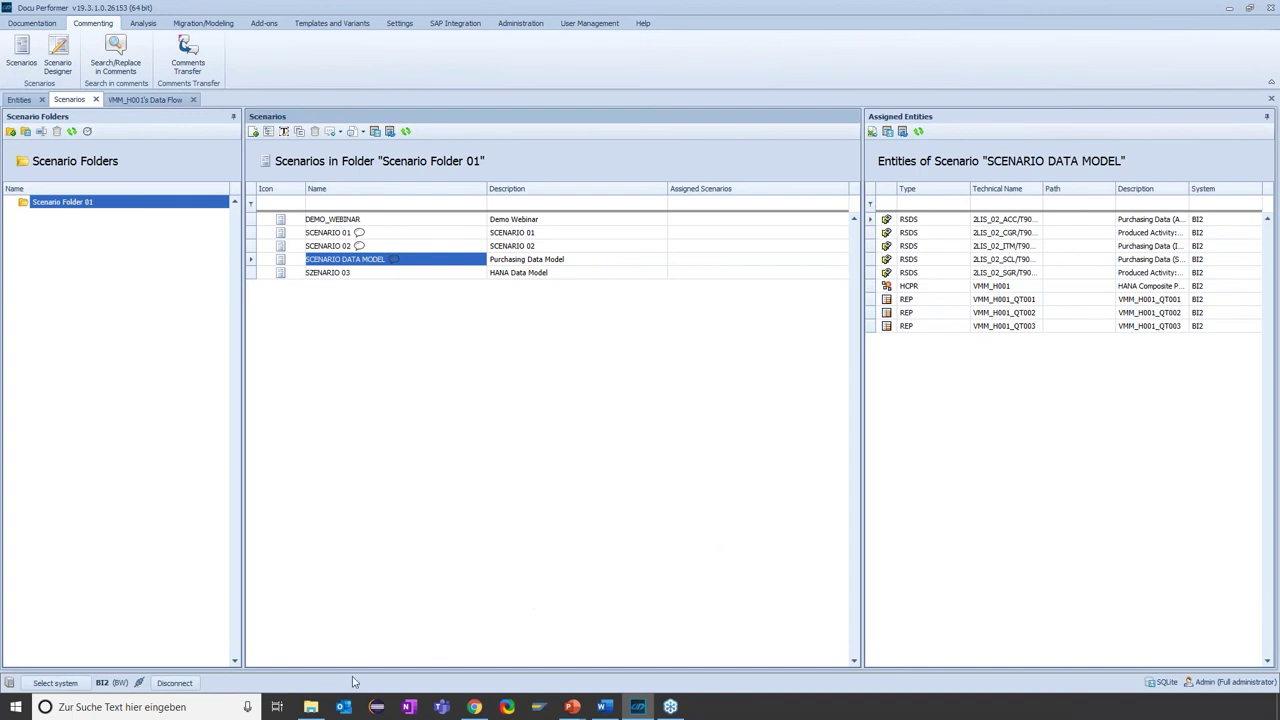
Switch to File Explorer and go back from the Transformations folder to the Docu Performer 19.3.0.0 Local DB folder.
left_click(311, 707)
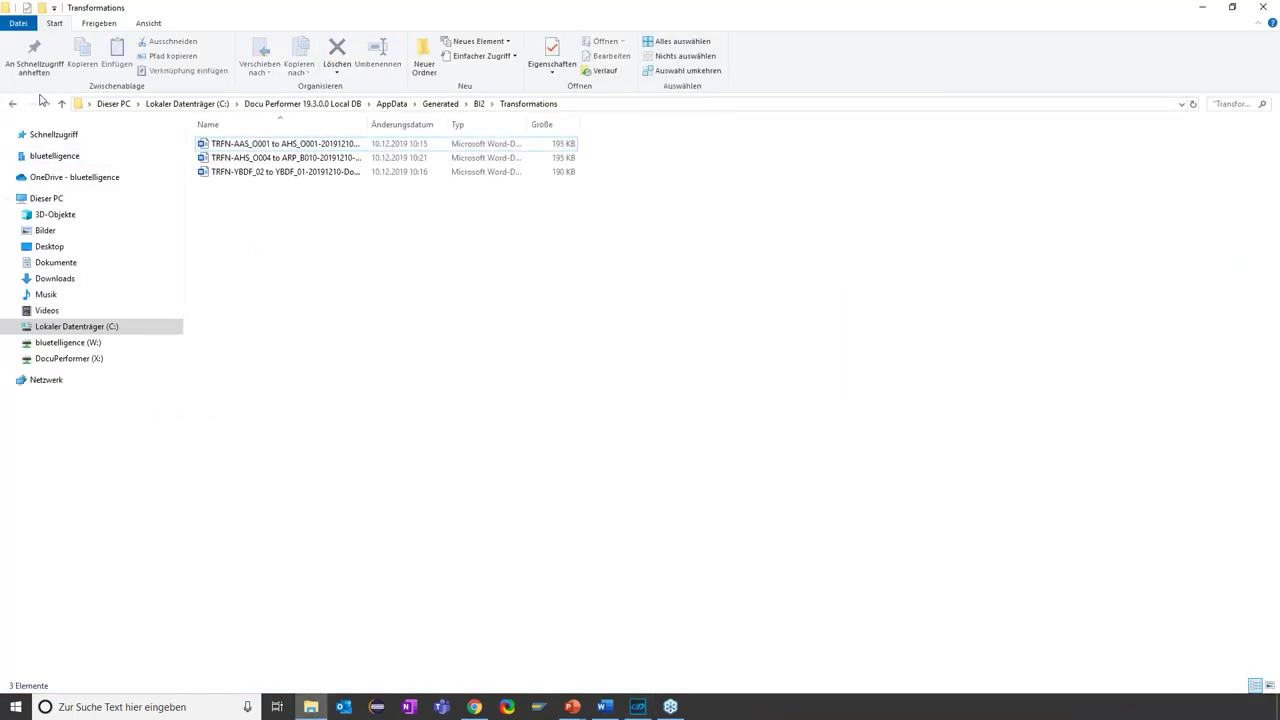
left_click(12, 105)
left_click(12, 105)
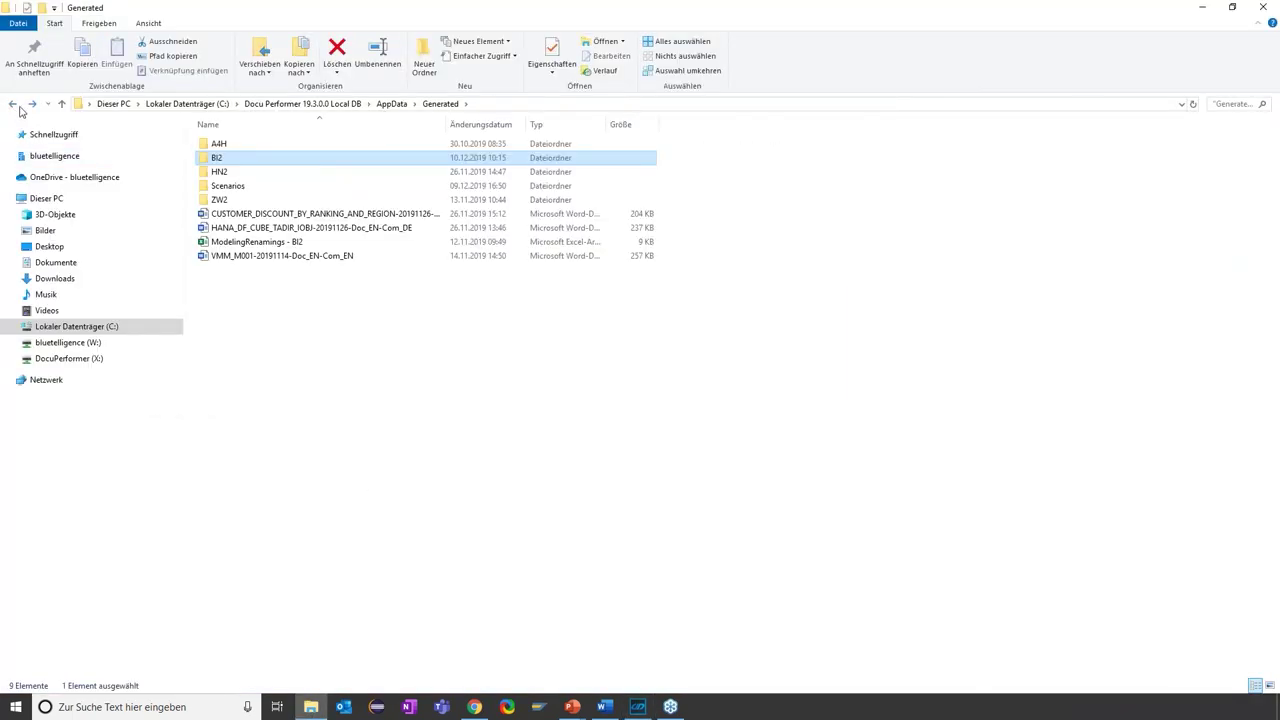
left_click(12, 105)
left_click(12, 105)
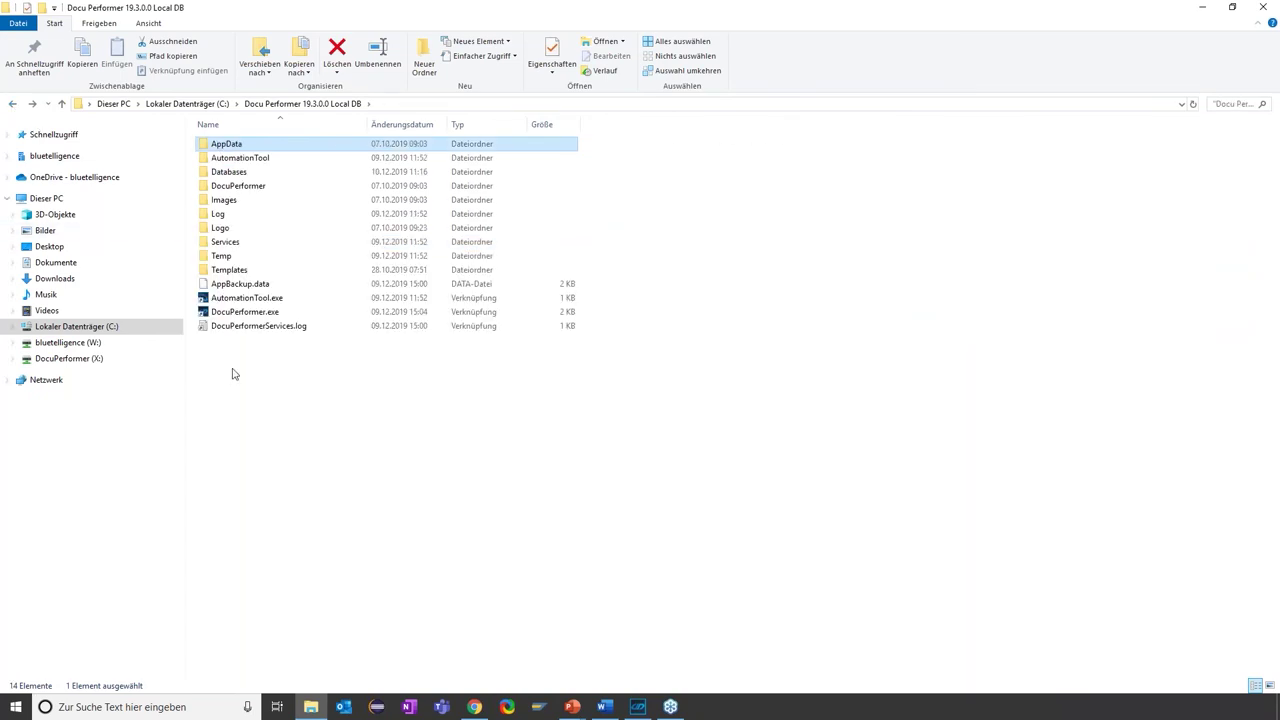
Launch AutomationTool.exe from the installation folder and look over the listed BW systems and their user name entries.
double_click(255, 299)
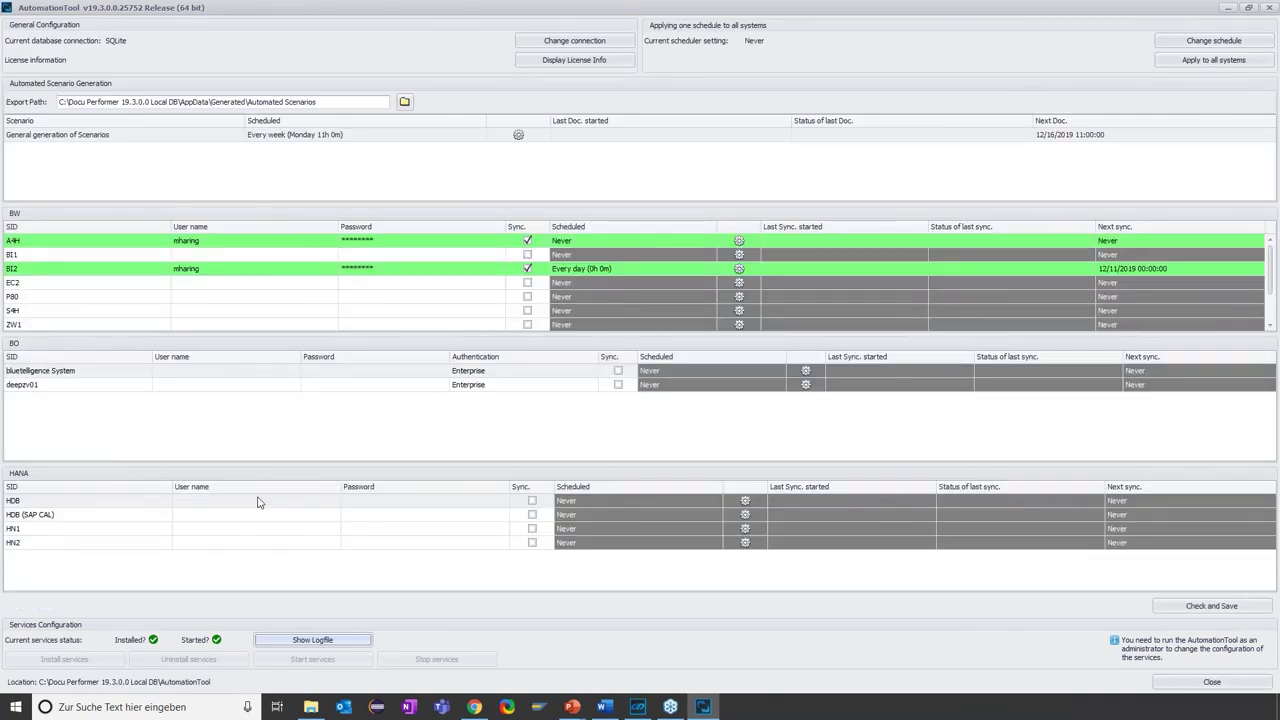
left_click_drag(32, 258, 58, 314)
left_click(53, 284)
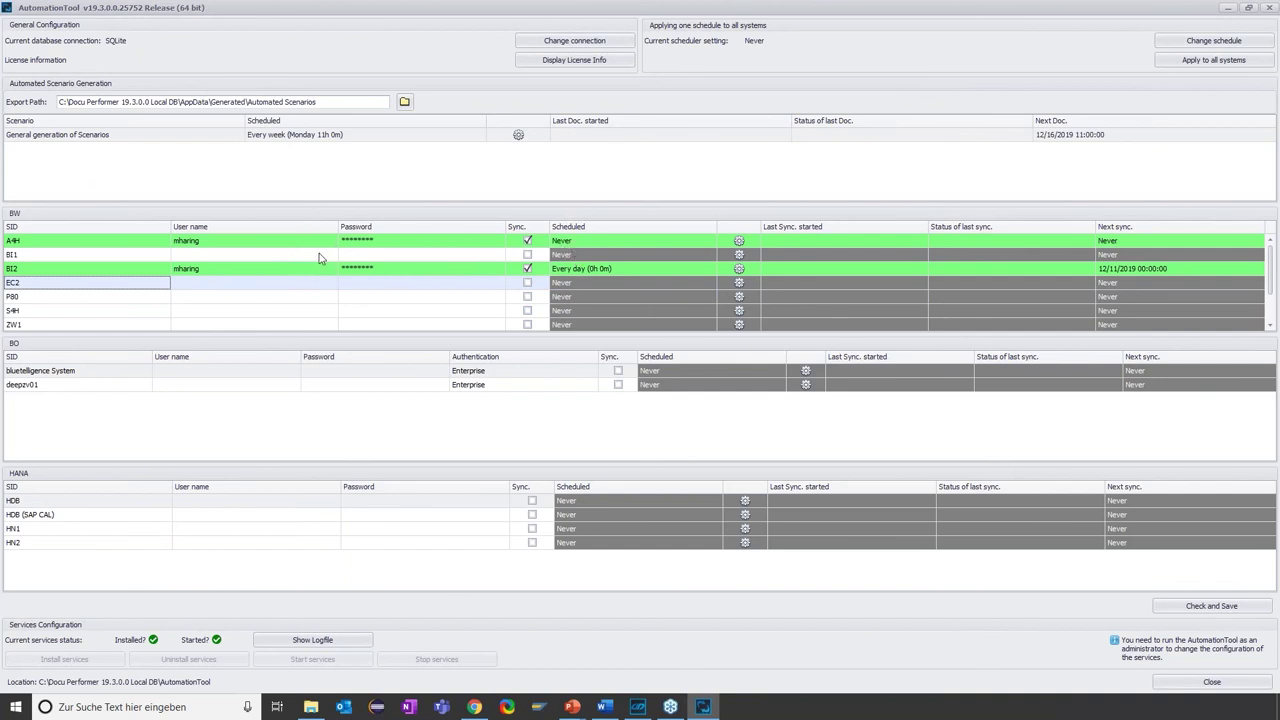
left_click(73, 256)
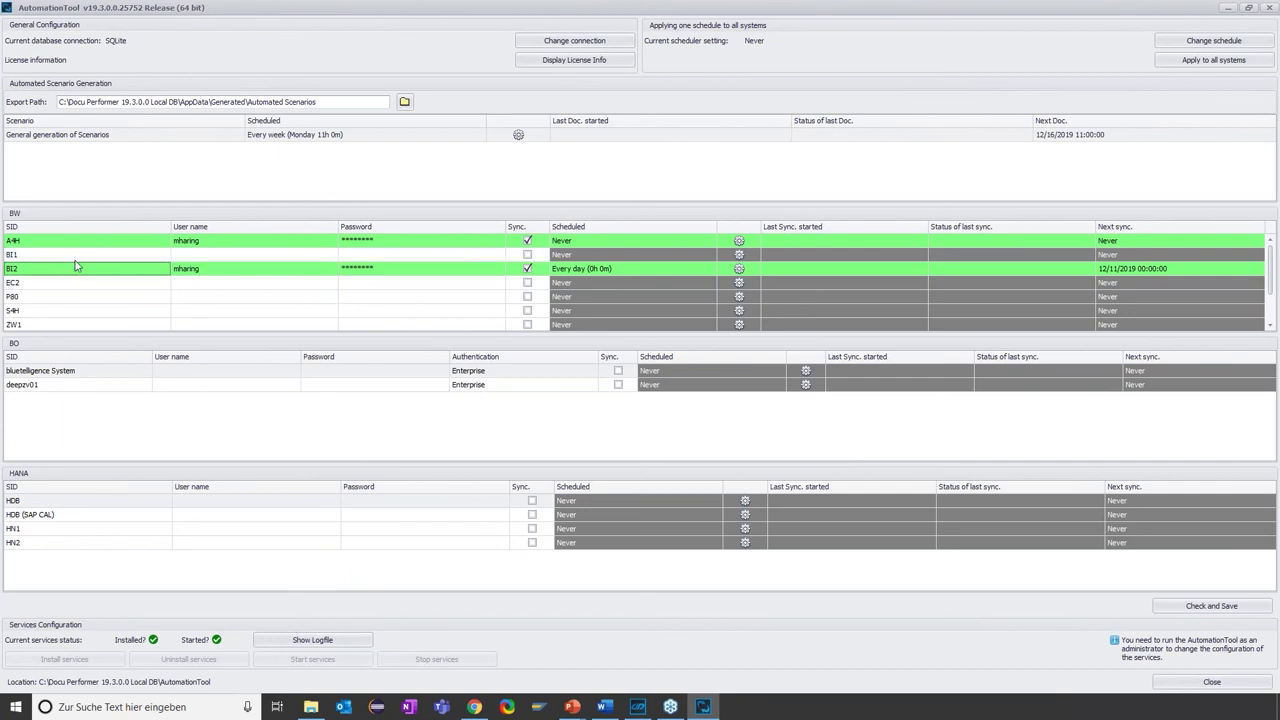
left_click(205, 241)
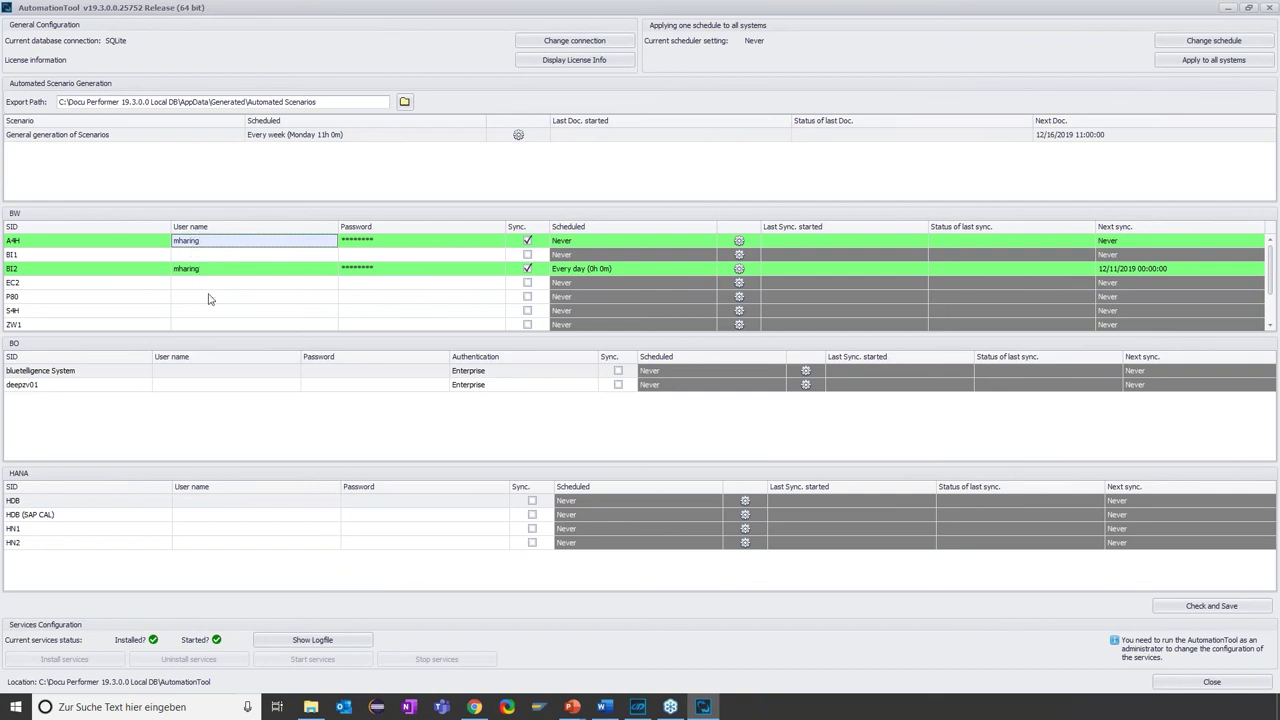
Schedule the synchronization of BW system A4H for every day at hour 00, minute 00.
left_click(585, 240)
left_click(739, 242)
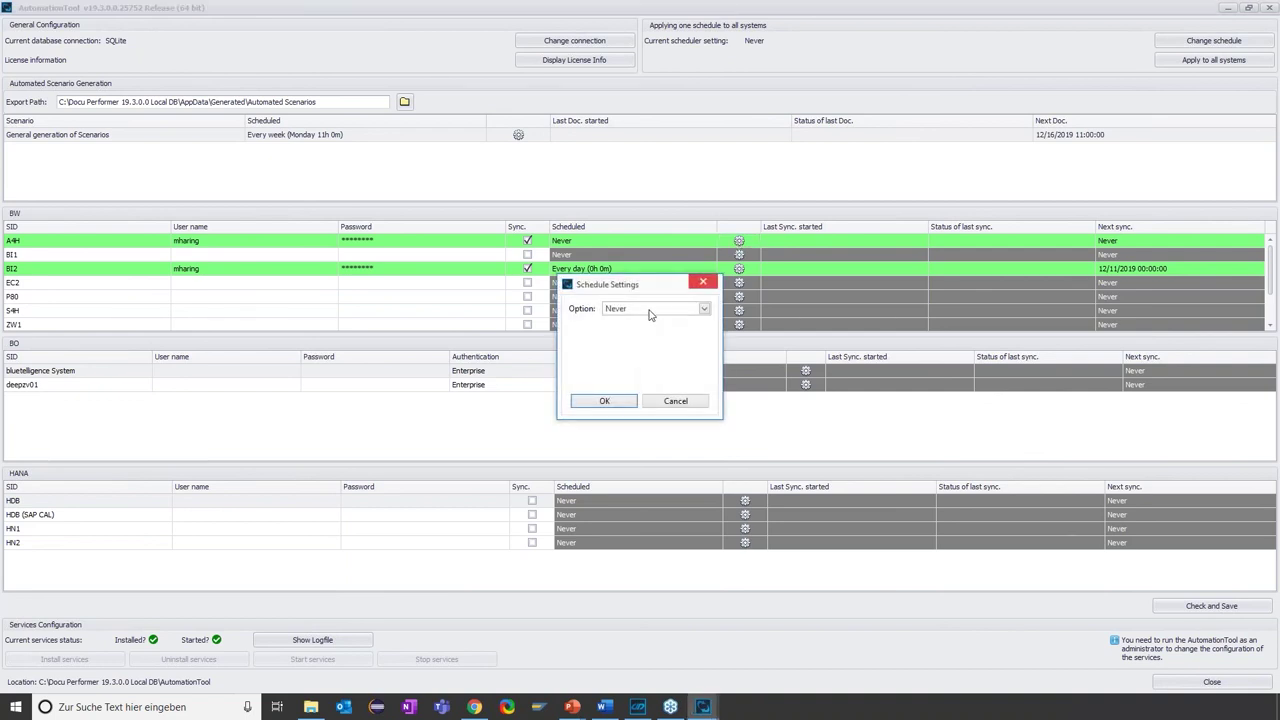
left_click(650, 310)
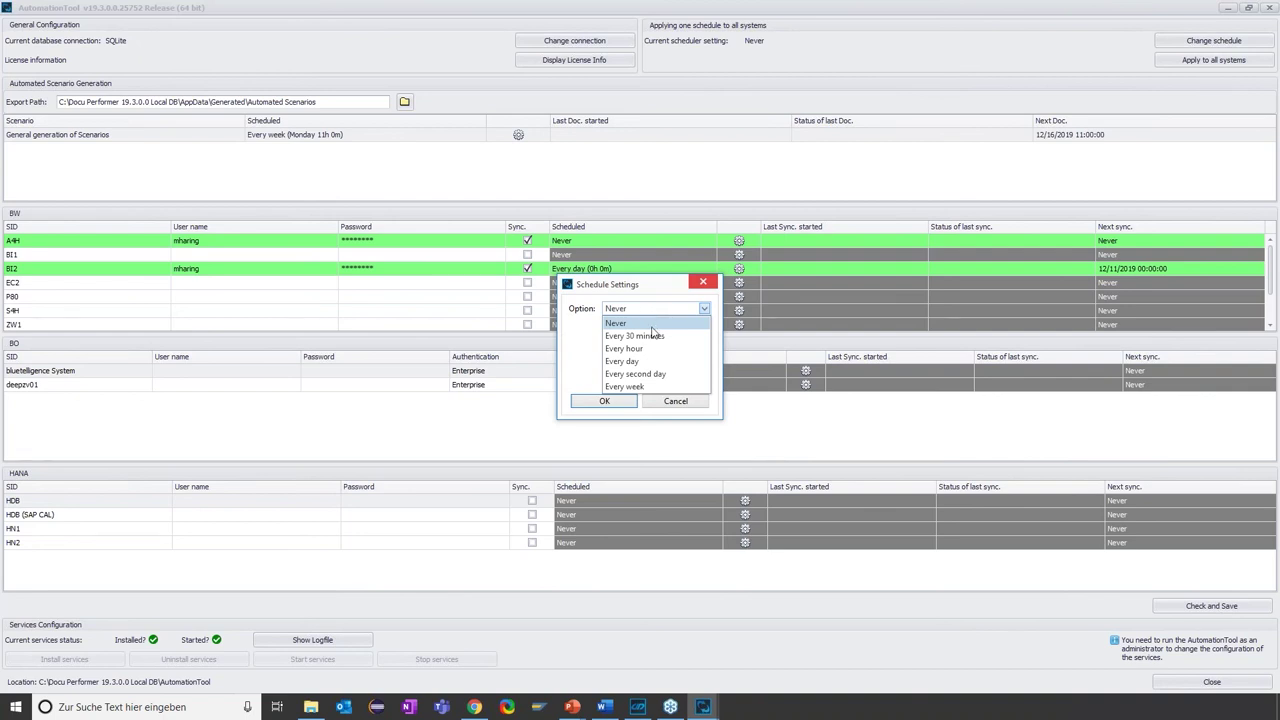
left_click(645, 361)
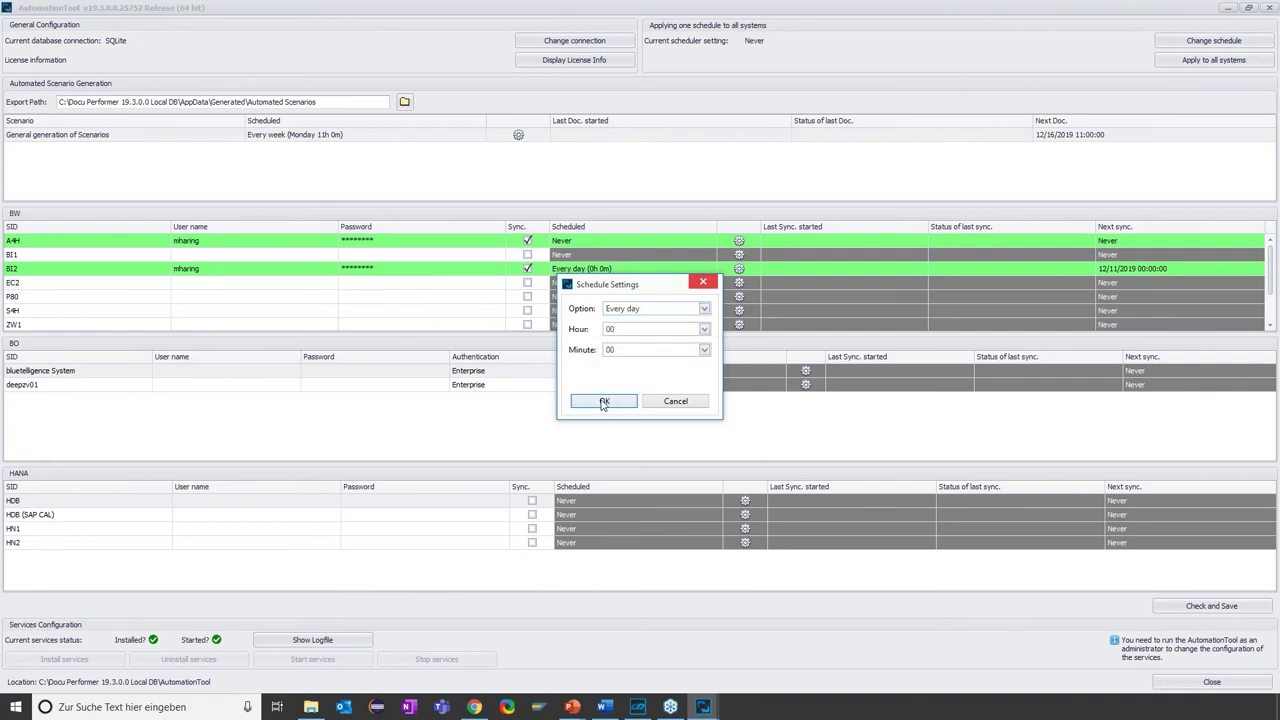
left_click(604, 401)
Examine the general scenario generation entry and the export path for automated scenarios.
left_click(266, 175)
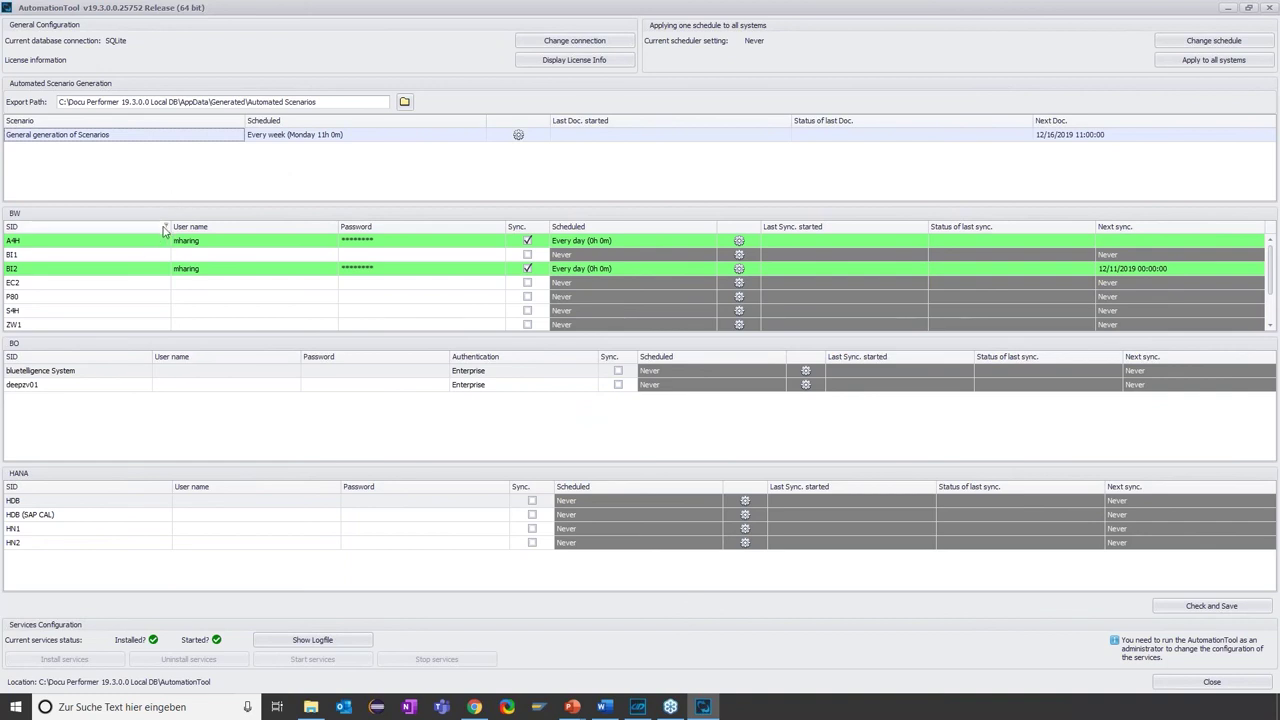
left_click(344, 101)
left_click_drag(343, 101, 46, 103)
left_click(136, 102)
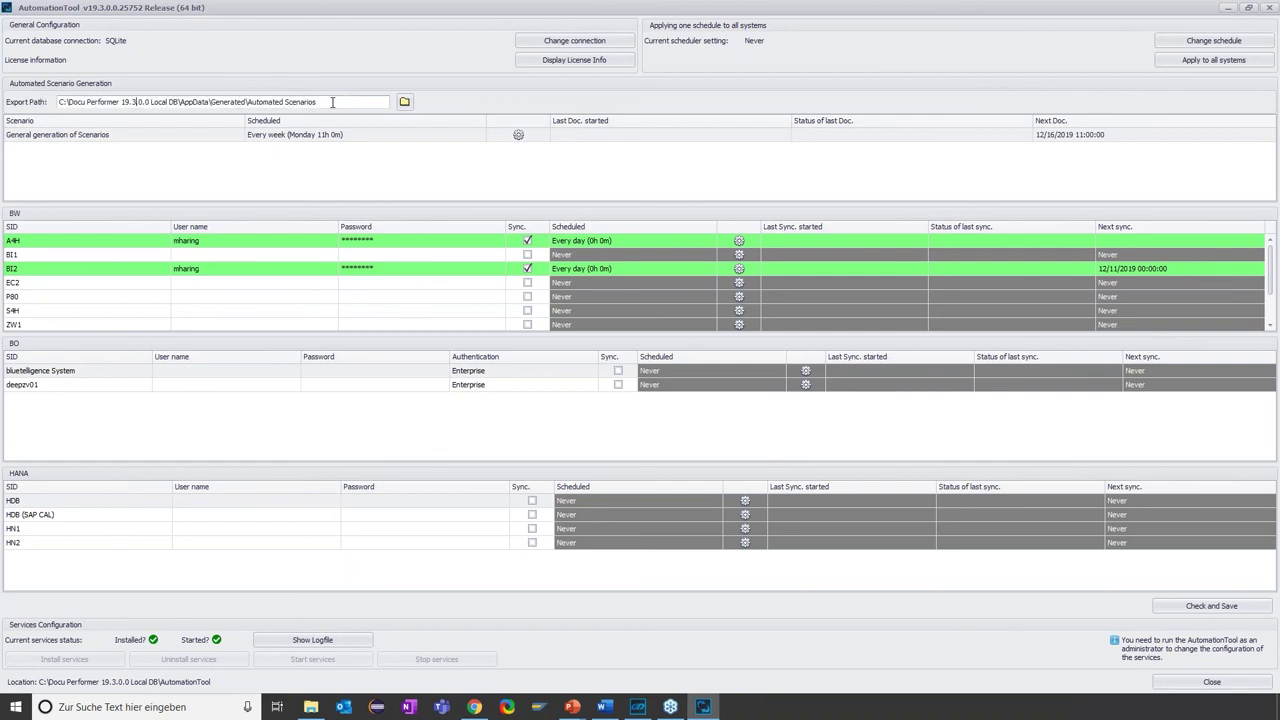
left_click_drag(336, 102, 58, 104)
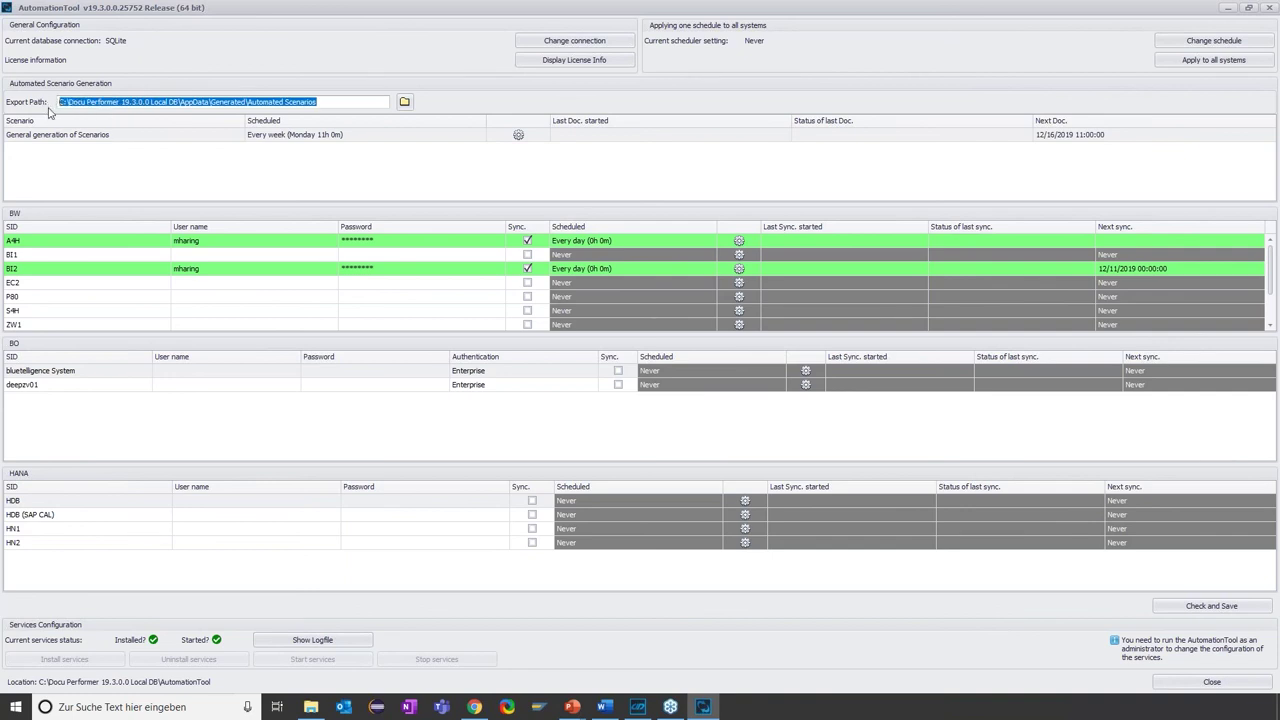
left_click(114, 161)
left_click(107, 103)
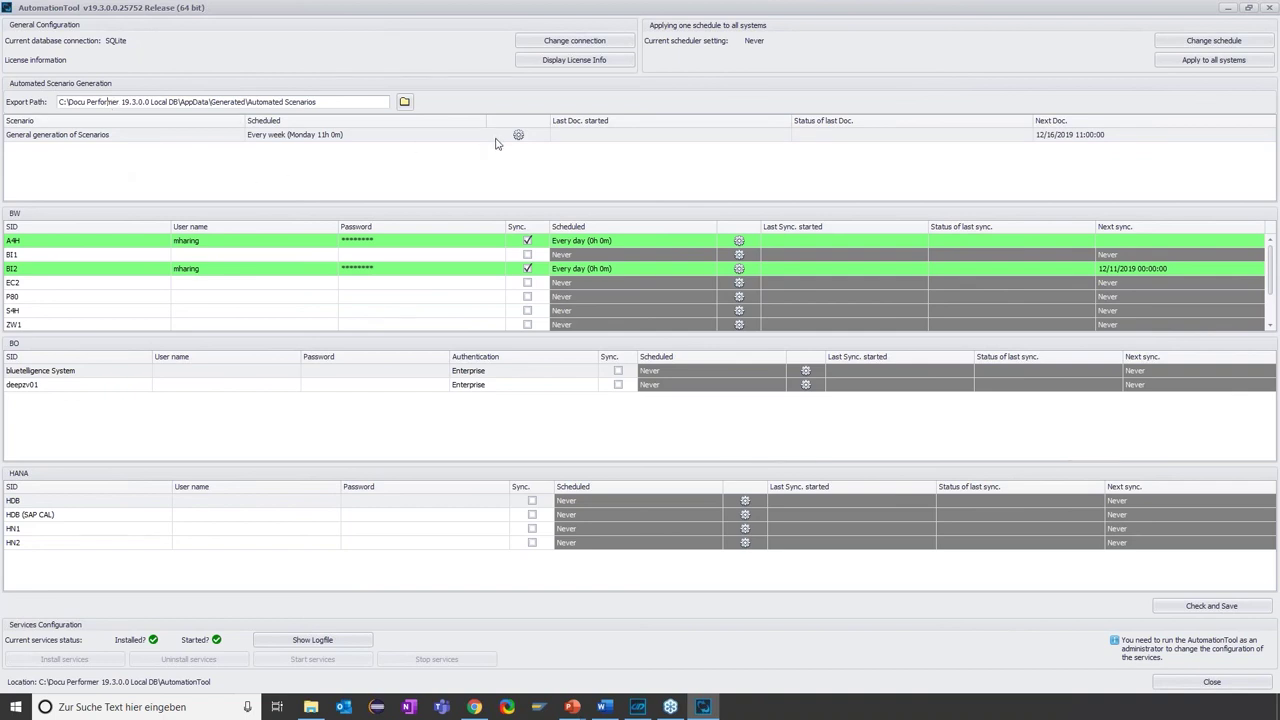
Schedule the general generation of scenarios for every day at hour 11, minute 00.
left_click(518, 134)
left_click(661, 308)
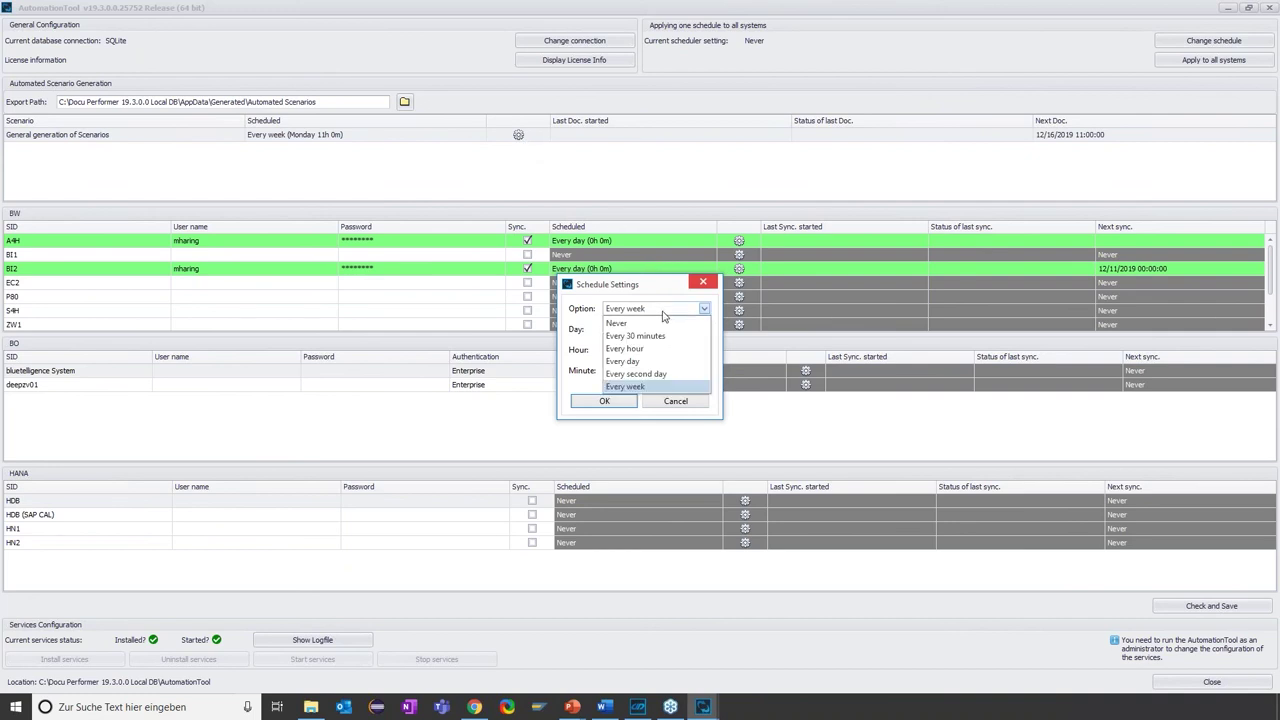
left_click(652, 362)
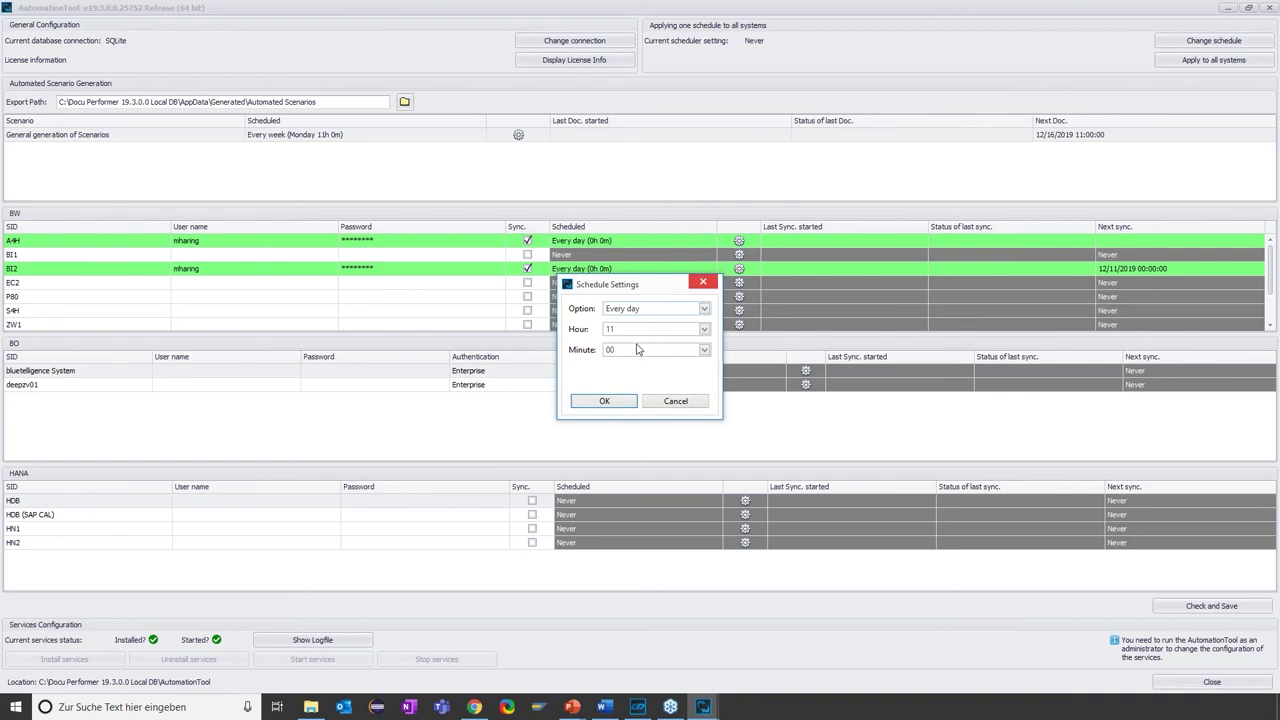
left_click(628, 334)
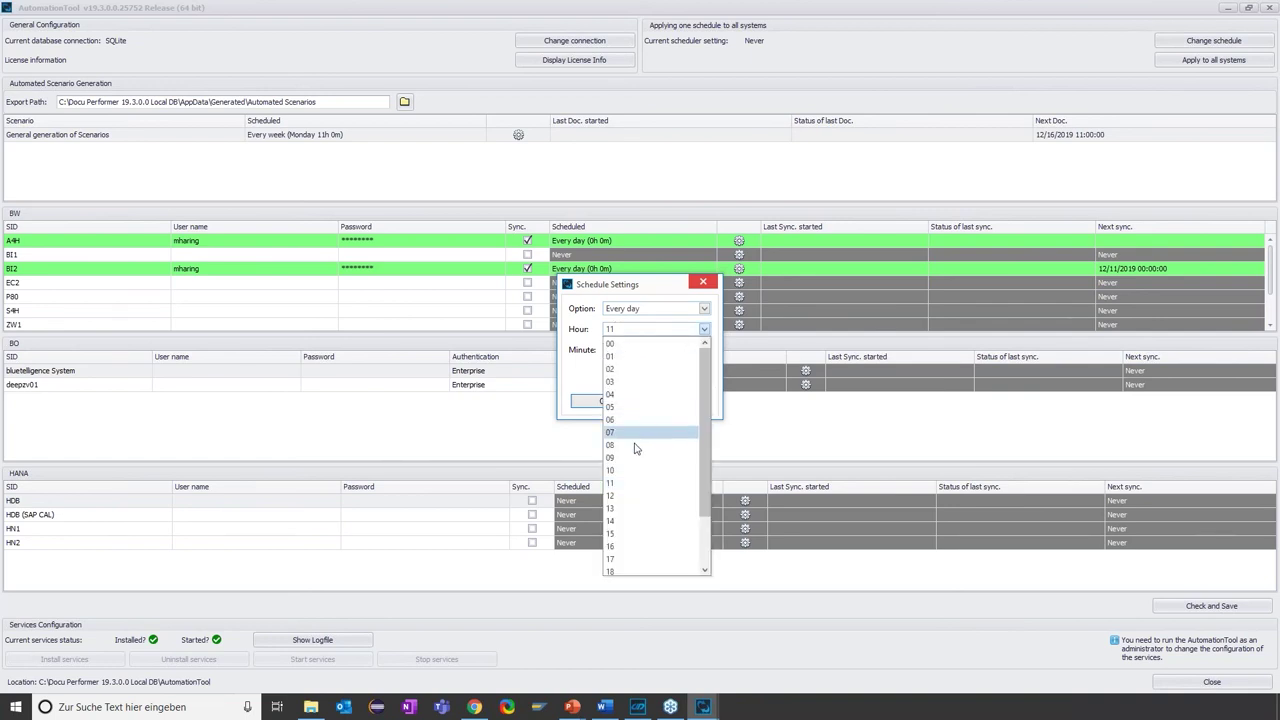
left_click(634, 485)
left_click(622, 403)
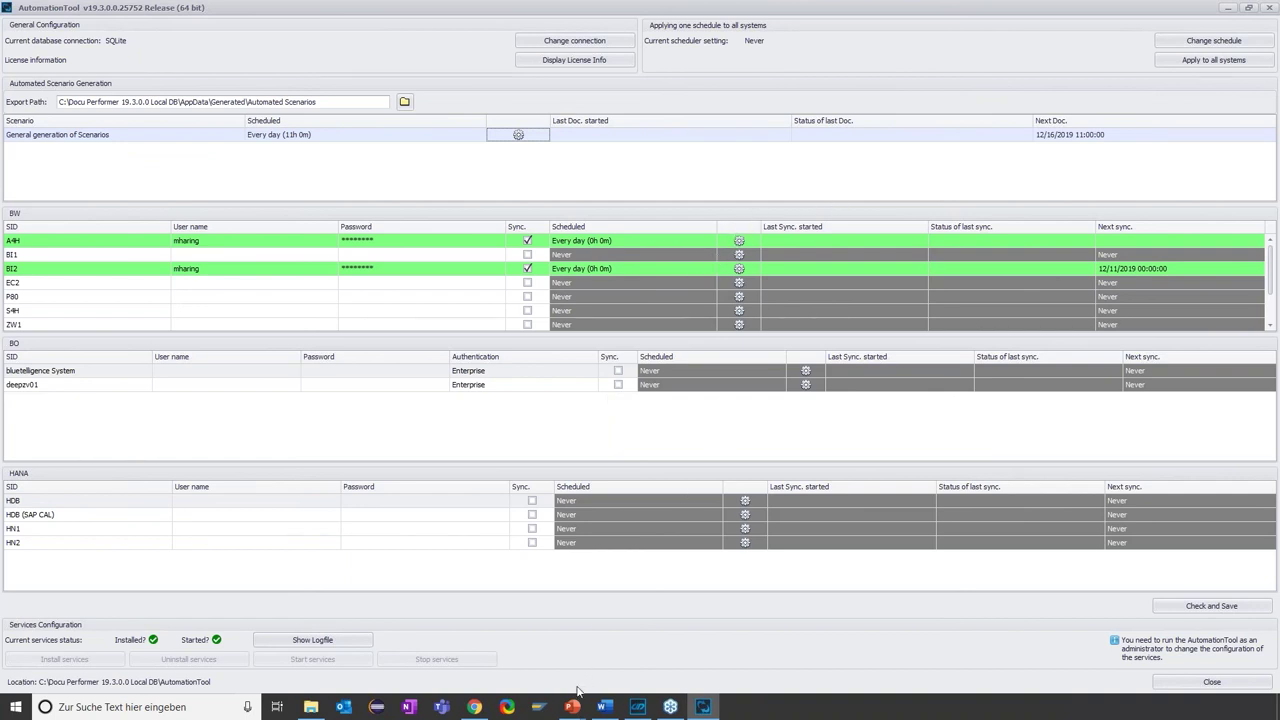
Switch back to the PowerPoint slide show.
mouse_move(576, 700)
left_click(624, 655)
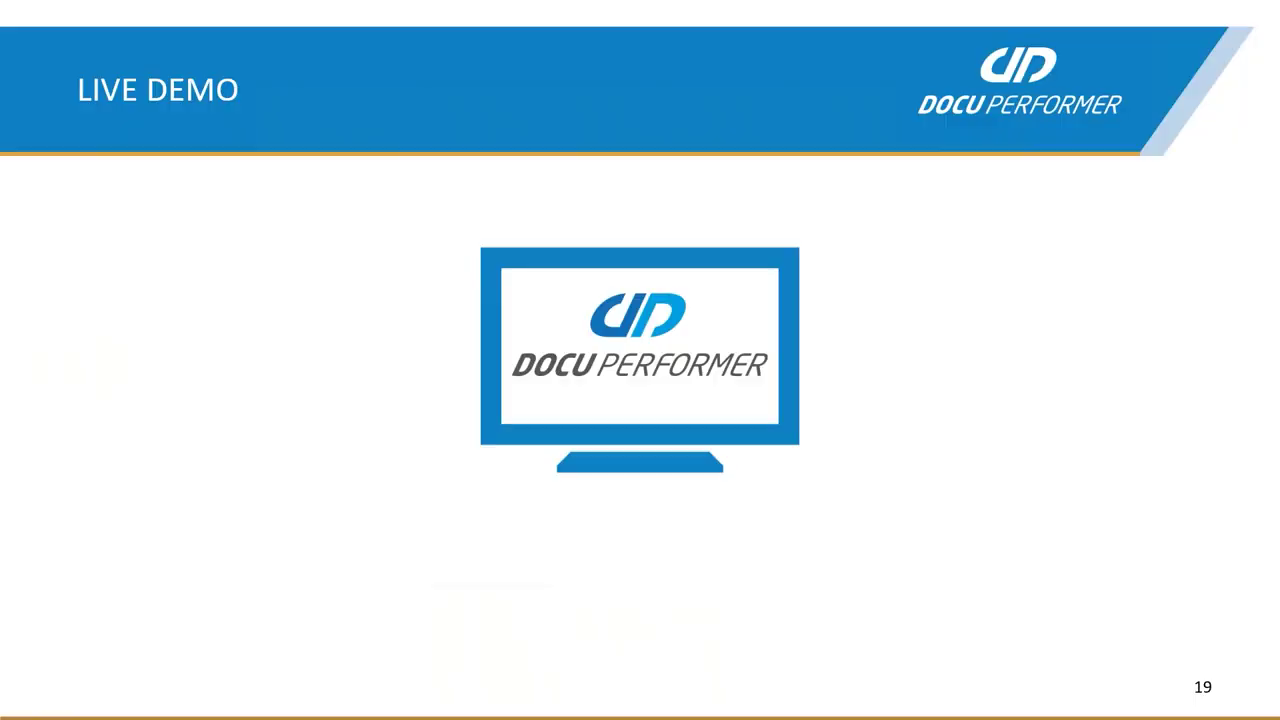